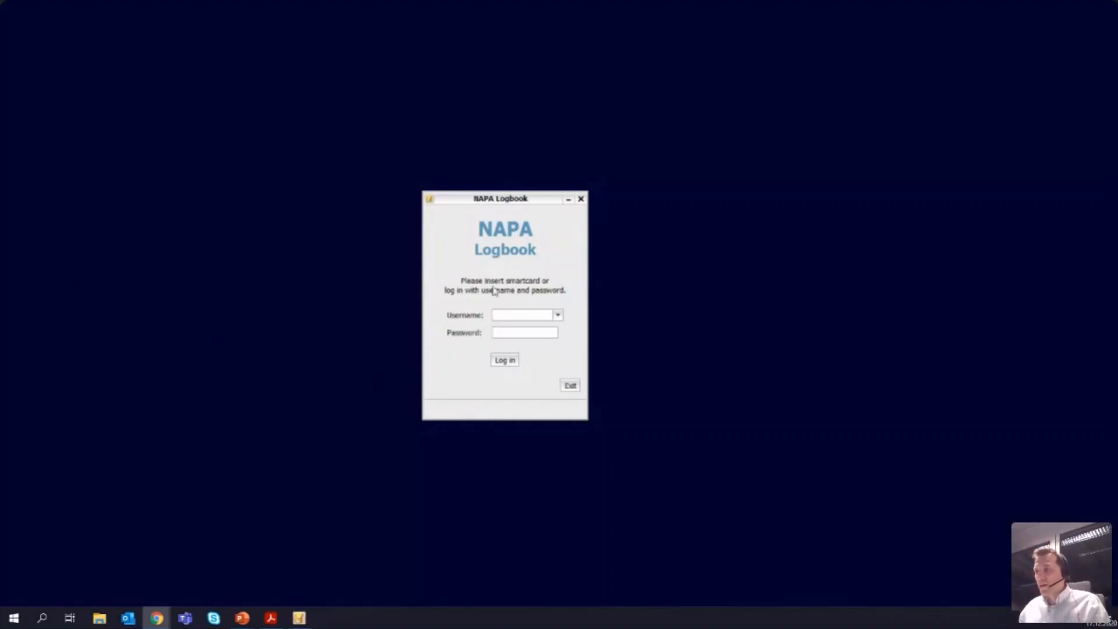
Step: Log in to the logbook with the officer's username and account password
left_click(513, 312)
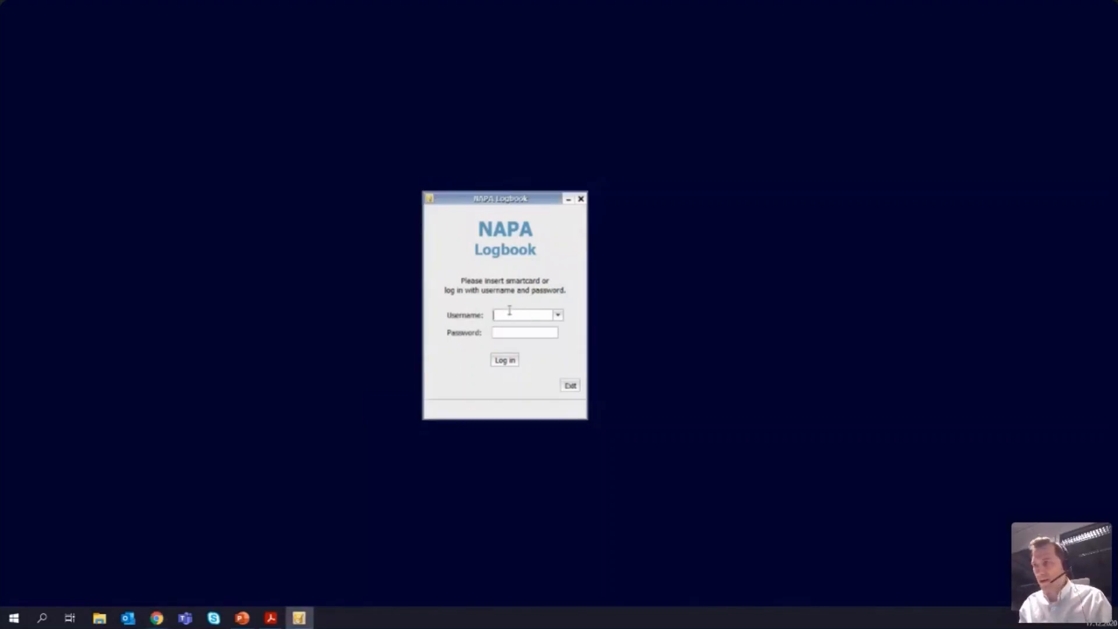
type("john")
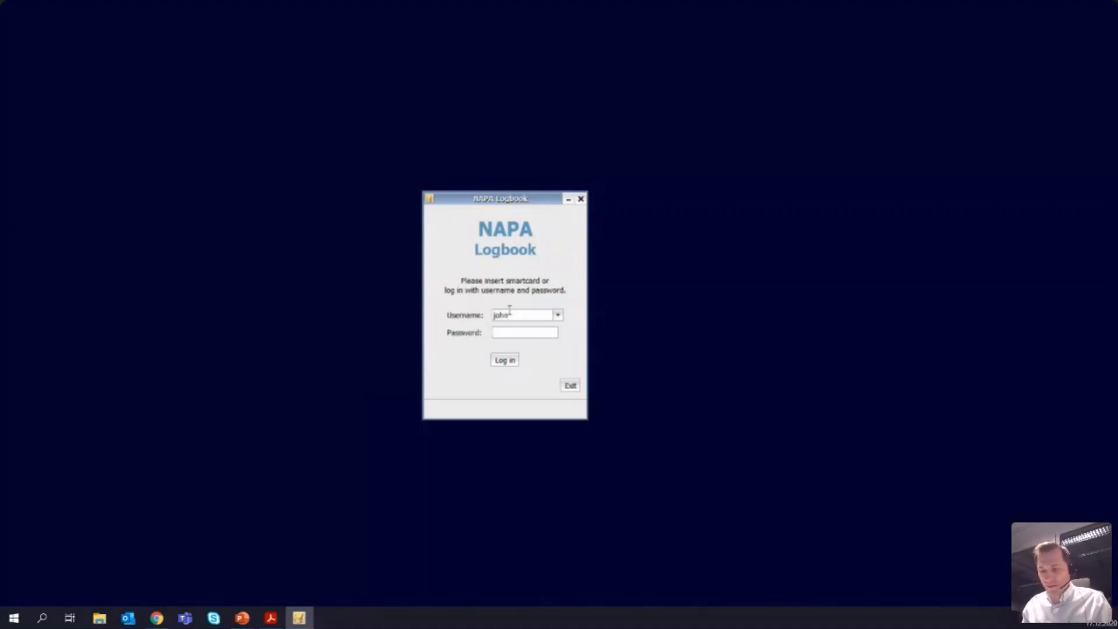
type("john")
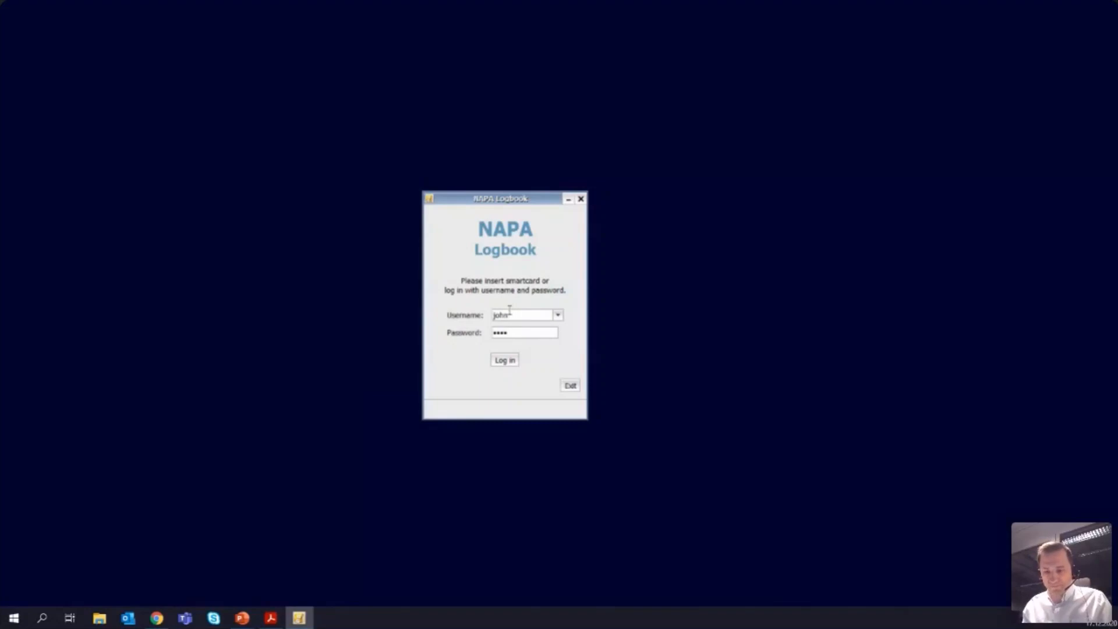
type("123456")
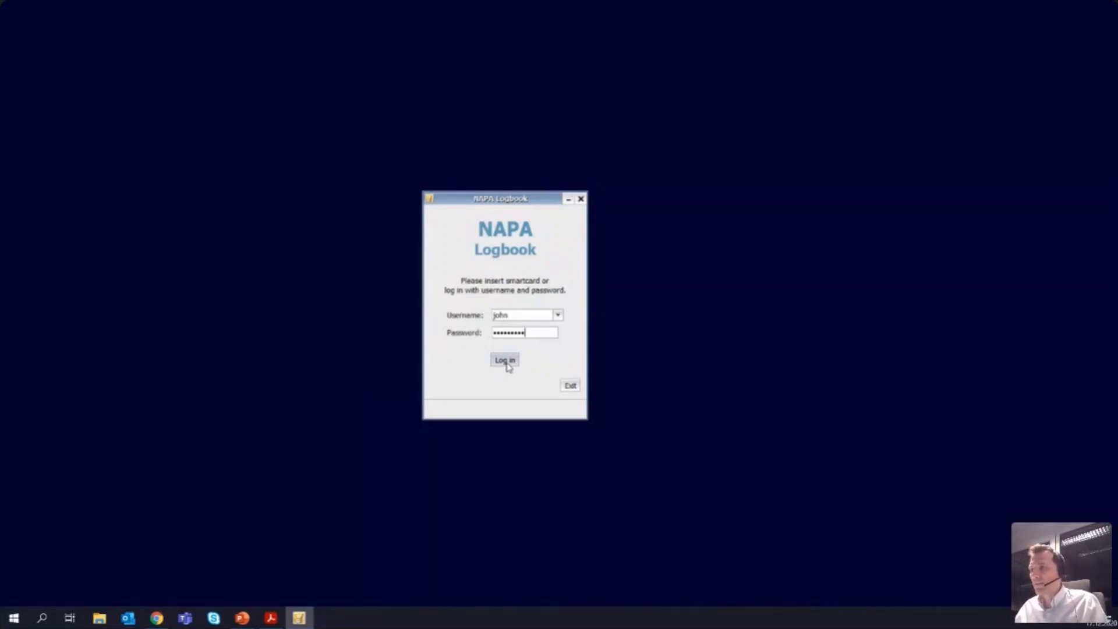
left_click(505, 362)
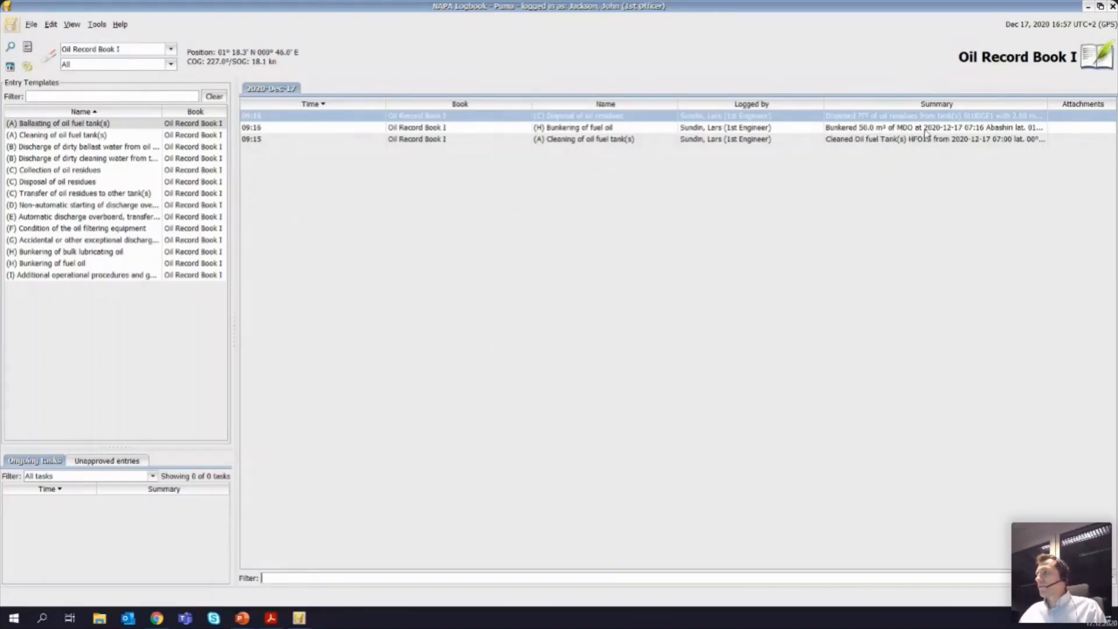
Step: Review the 09:15 Cleaning of oil fuel tank(s) entry and its HFO1S details, and close it without saving
mouse_move(926, 133)
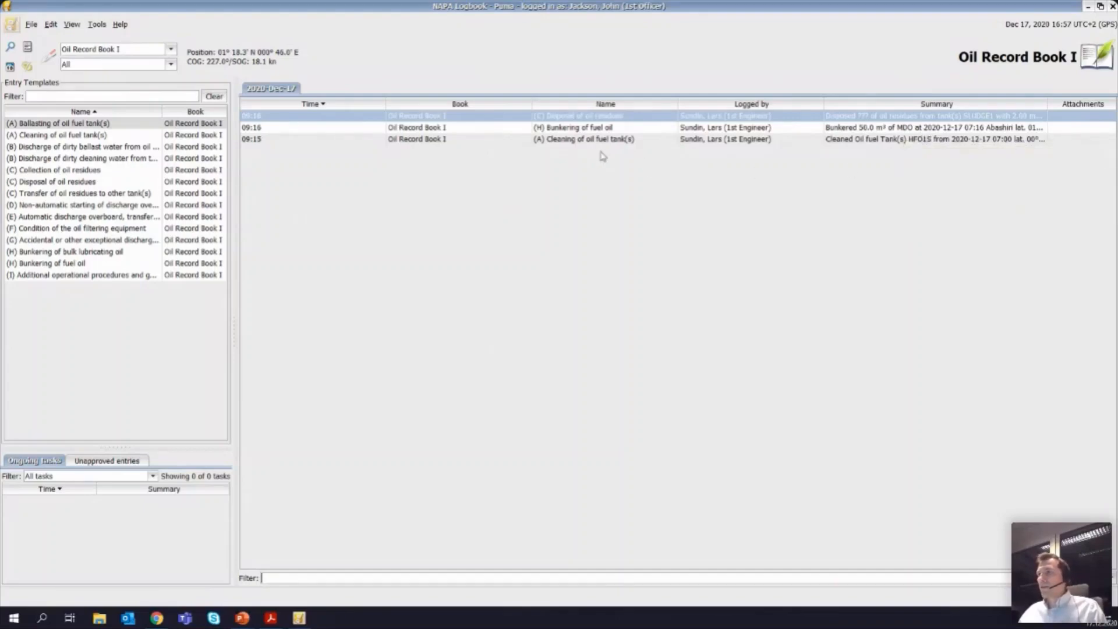
left_click(579, 141)
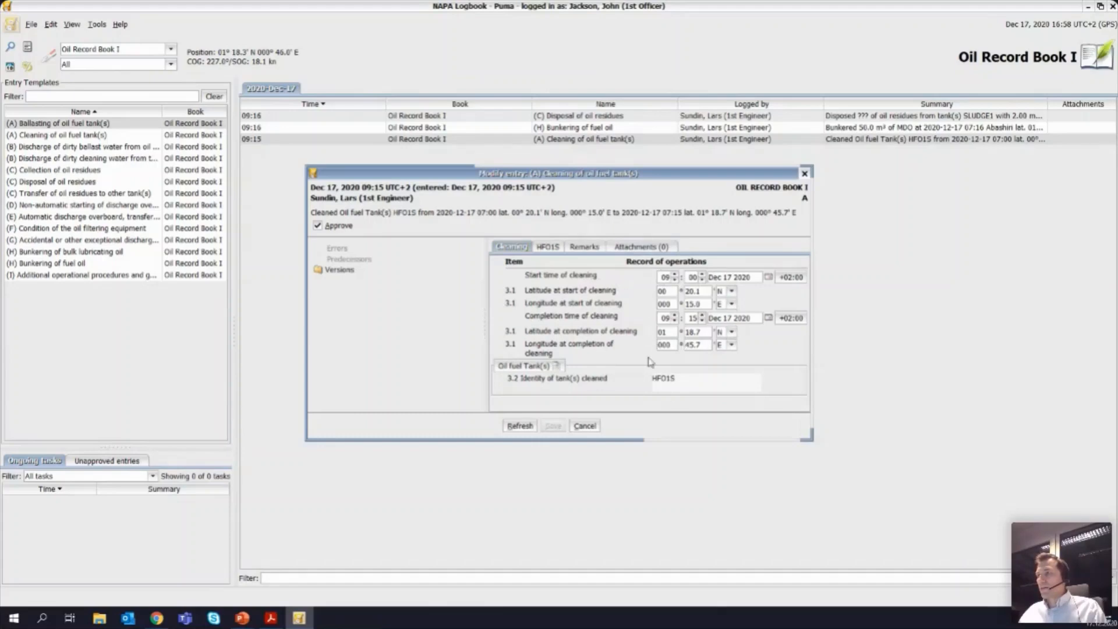
left_click(547, 246)
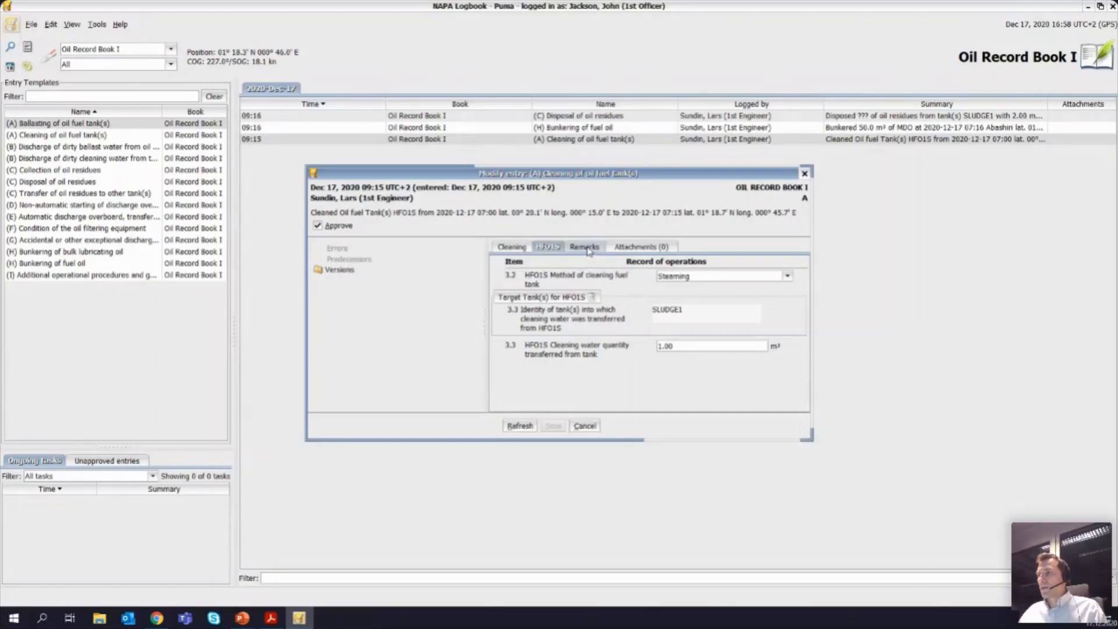
left_click(587, 427)
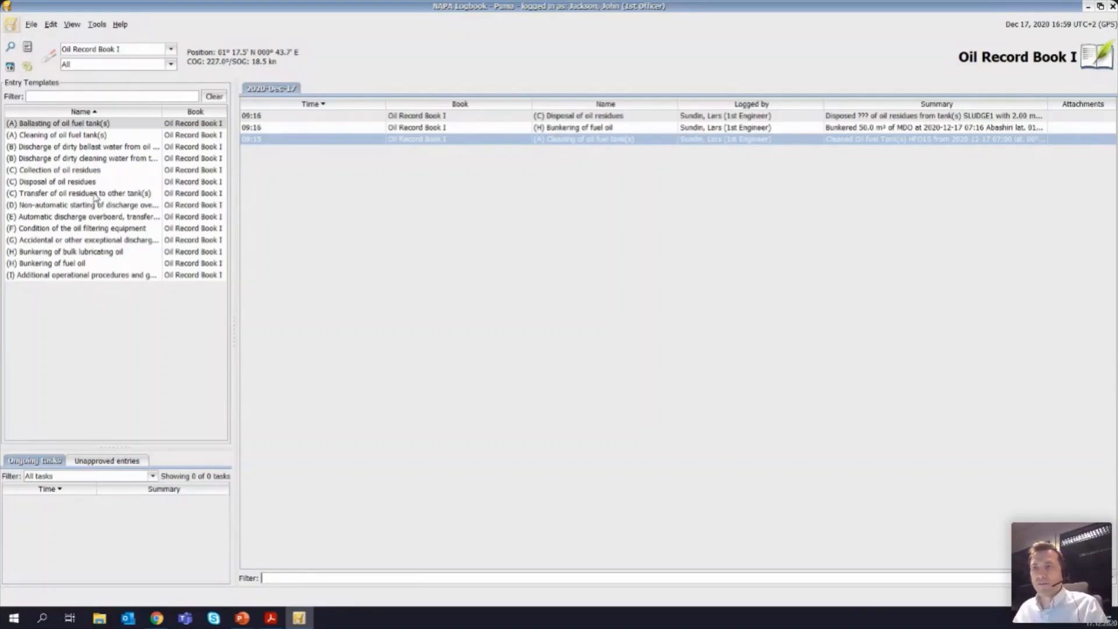
Step: Open a blank (H) Bunkering of fuel oil entry to inspect its mandatory fields, and cancel it
double_click(77, 266)
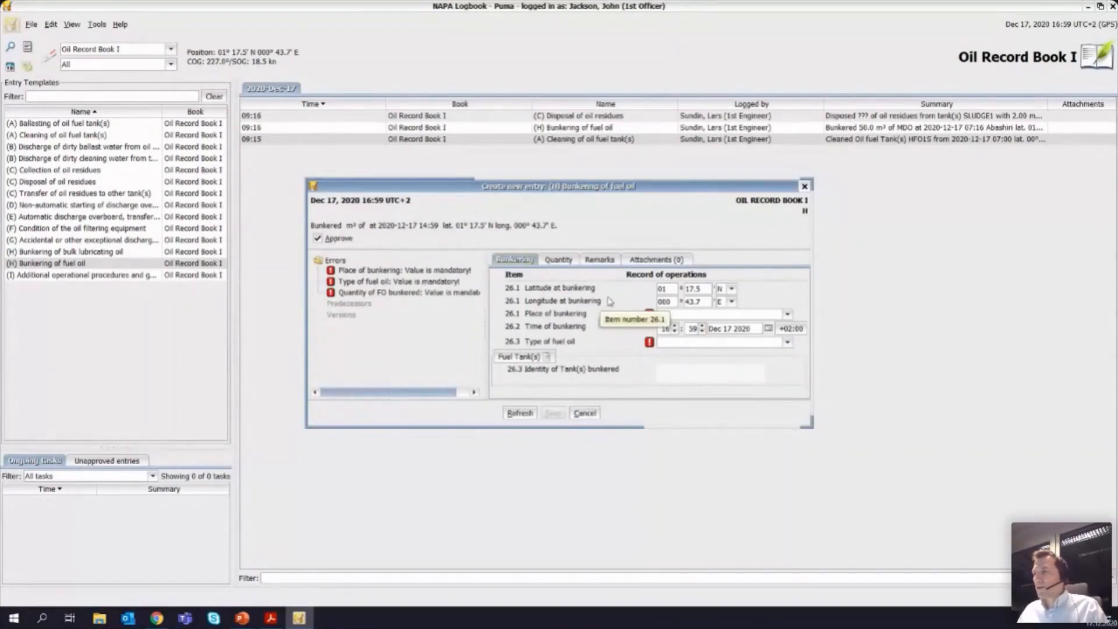
left_click(584, 413)
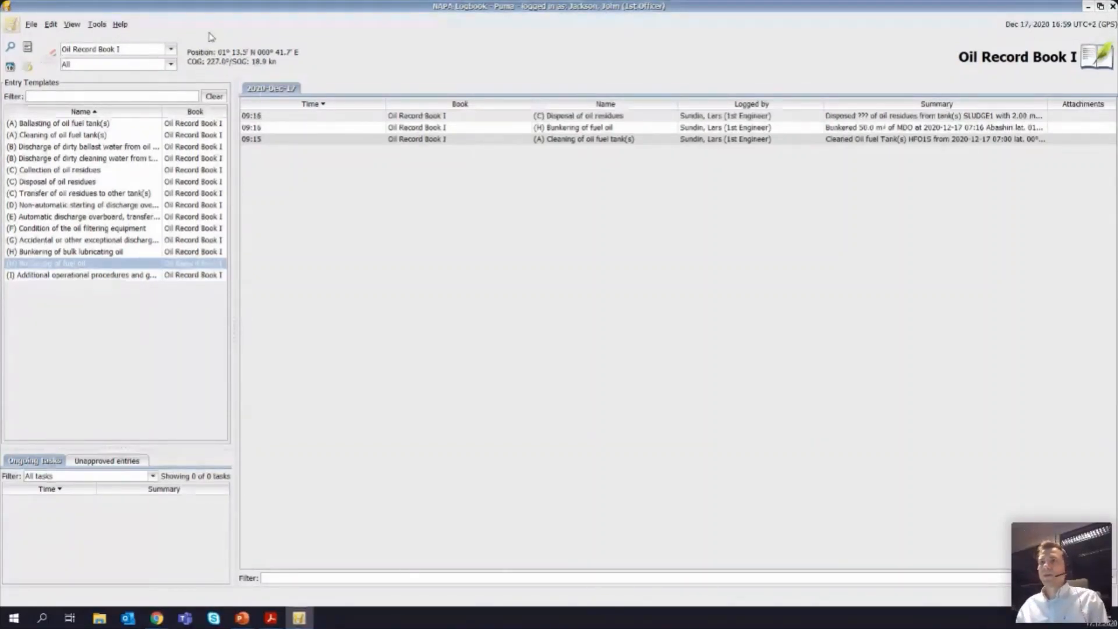
Step: Switch to the Deck logbook and look over its entry templates and logged entries
left_click(172, 52)
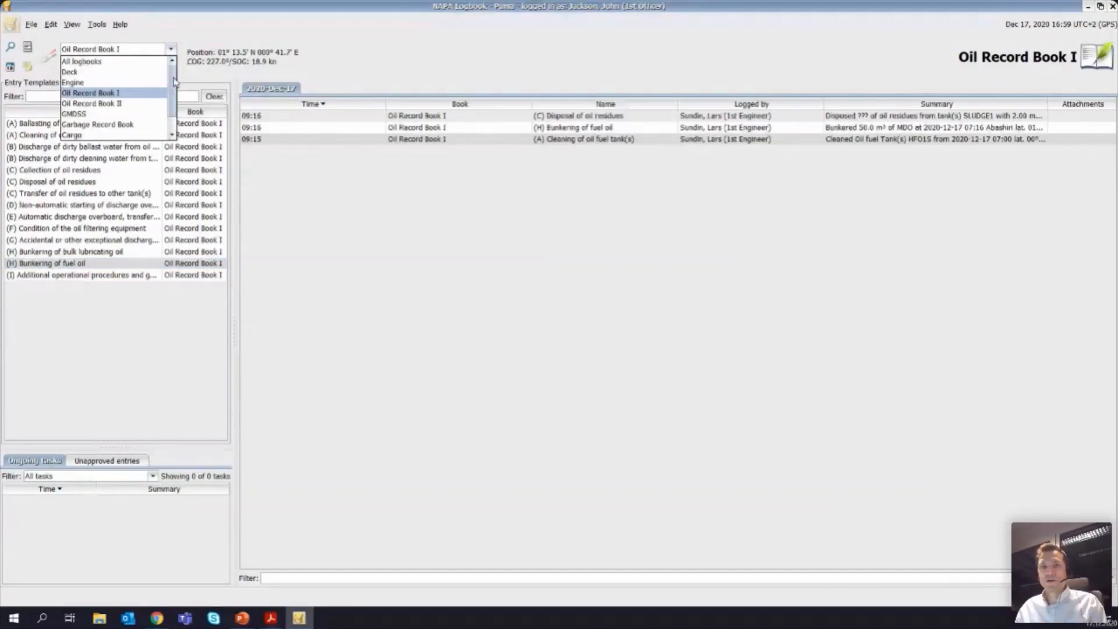
mouse_move(173, 78)
left_mouse_down()
mouse_move(175, 92)
mouse_move(174, 77)
left_mouse_up()
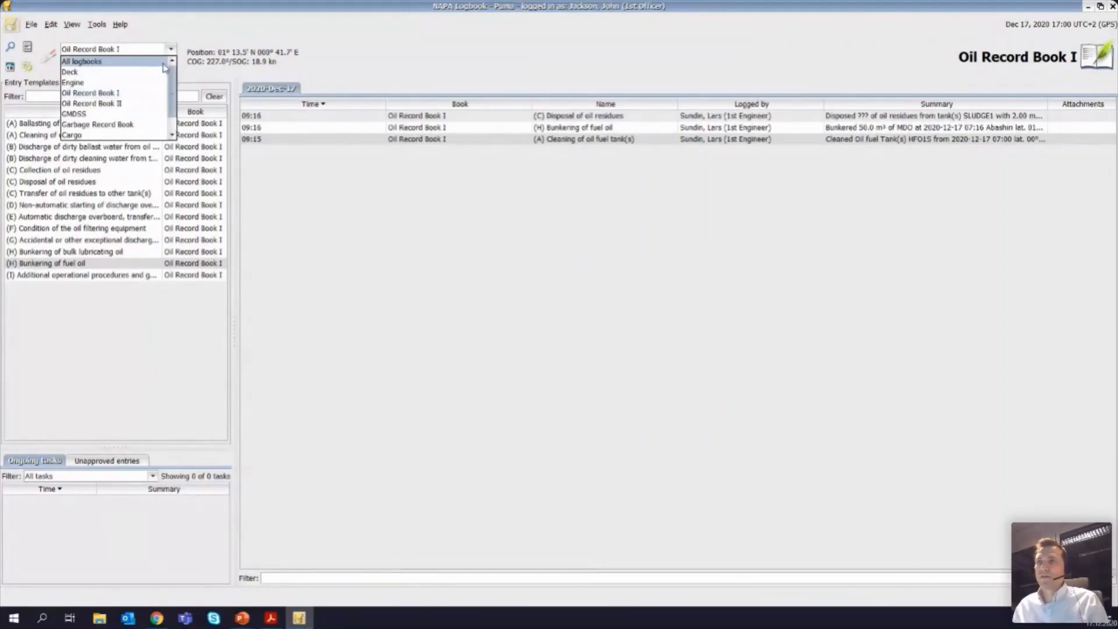
left_click(109, 72)
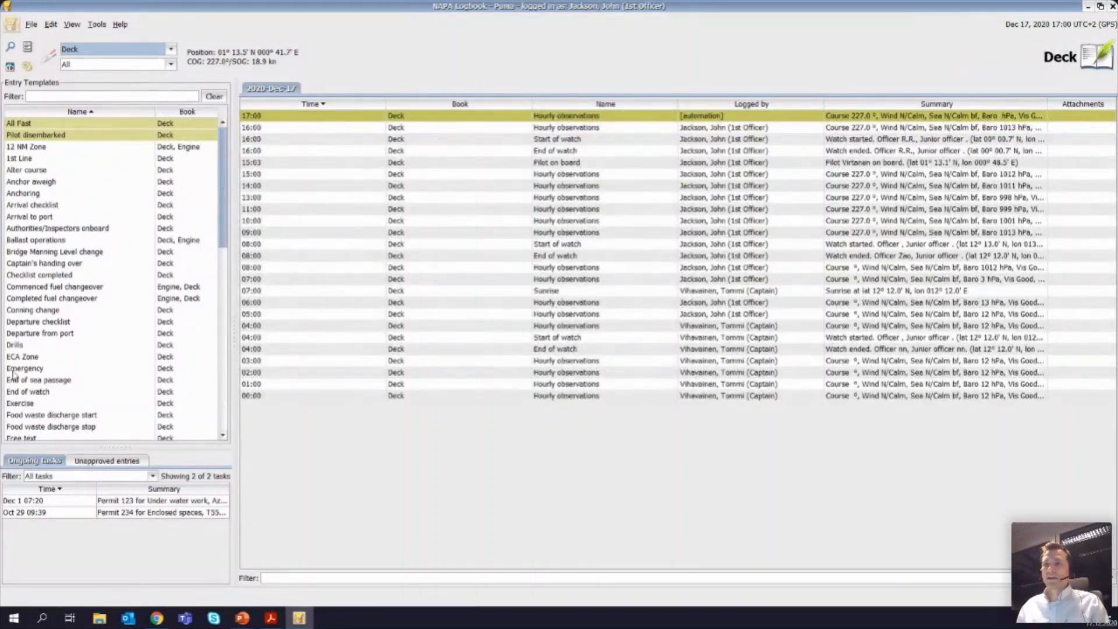
mouse_move(219, 221)
left_mouse_down()
mouse_move(225, 373)
mouse_move(227, 223)
left_mouse_up()
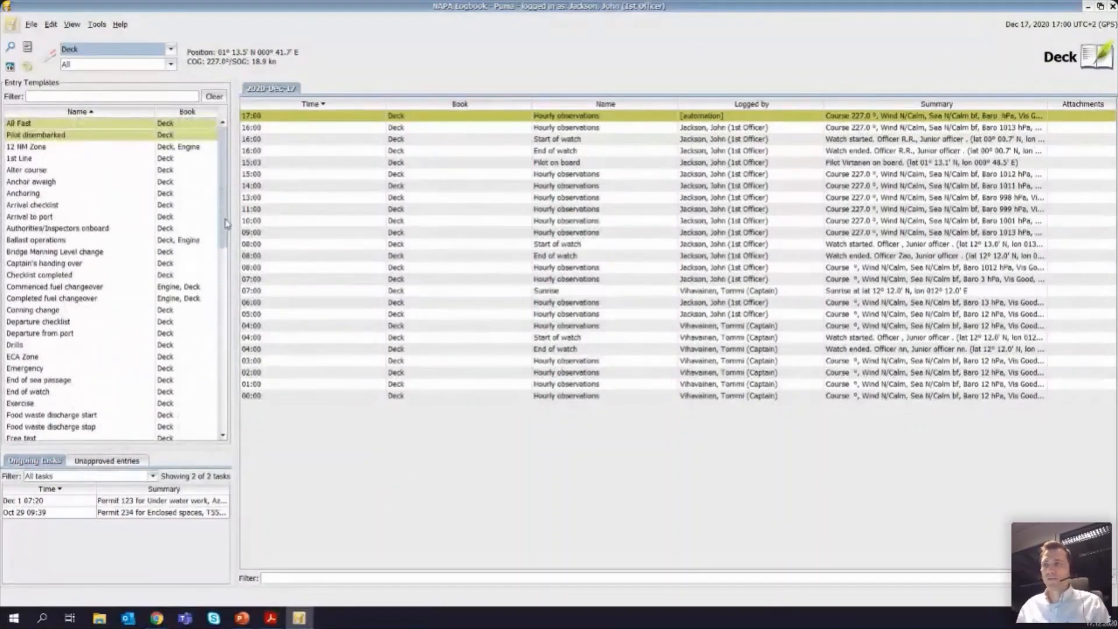
Step: Look through the list of available logbooks and return to Oil Record Book I
left_click(171, 50)
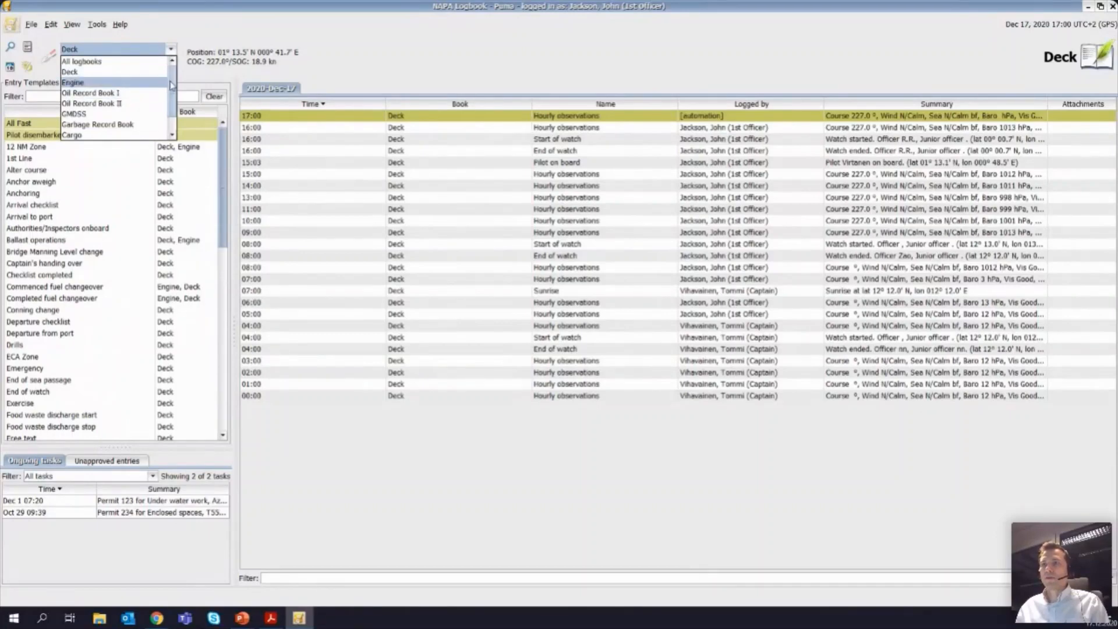
left_click_drag(171, 85, 172, 97)
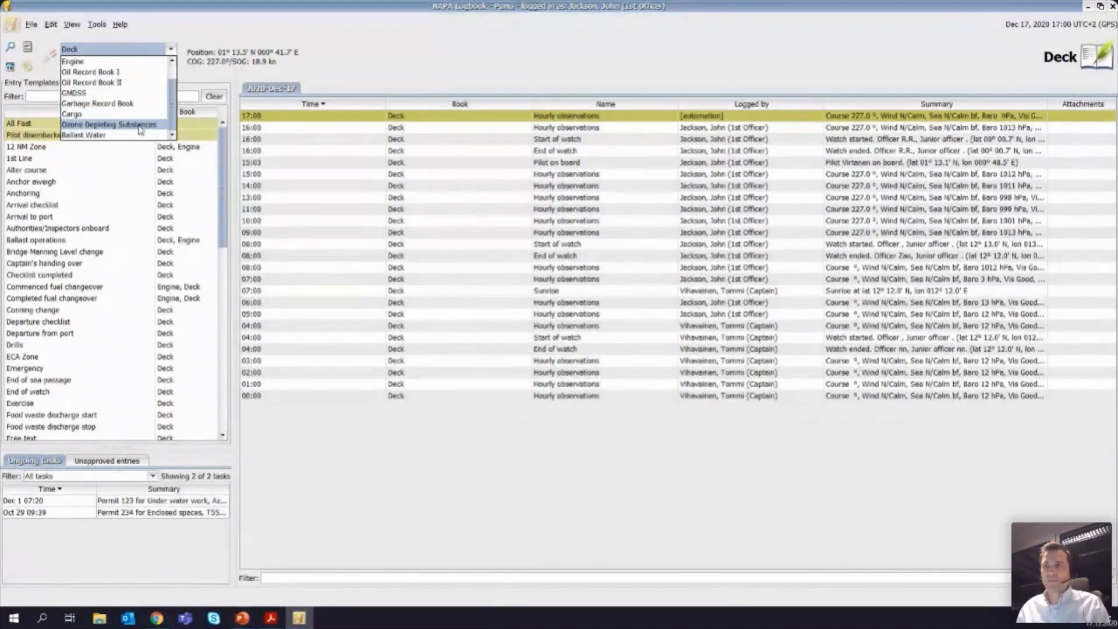
left_click_drag(173, 91, 172, 79)
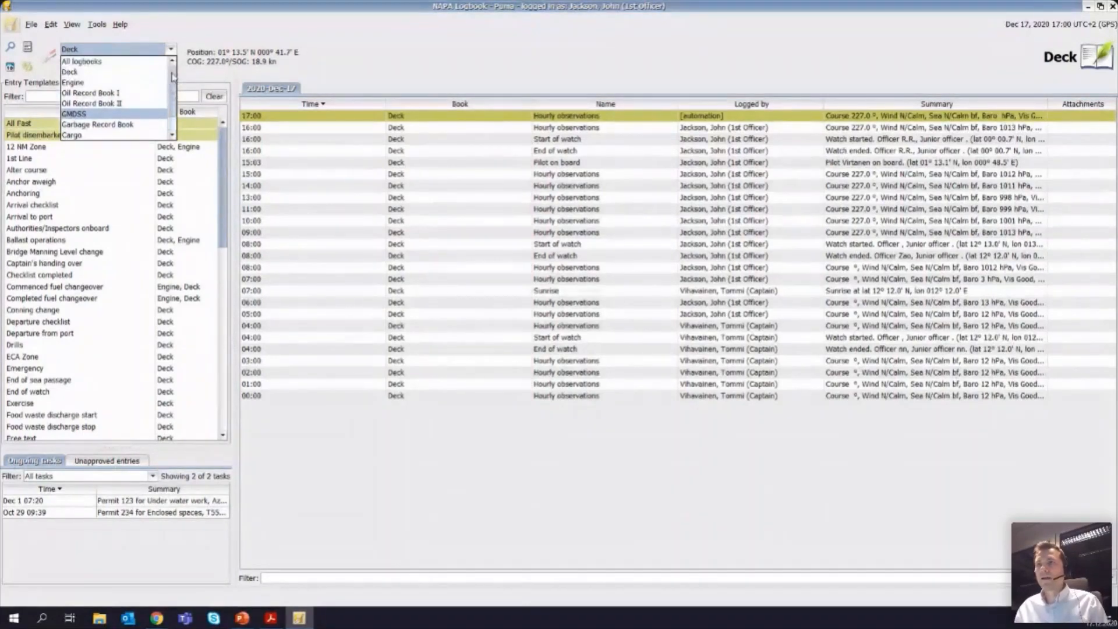
left_click(142, 93)
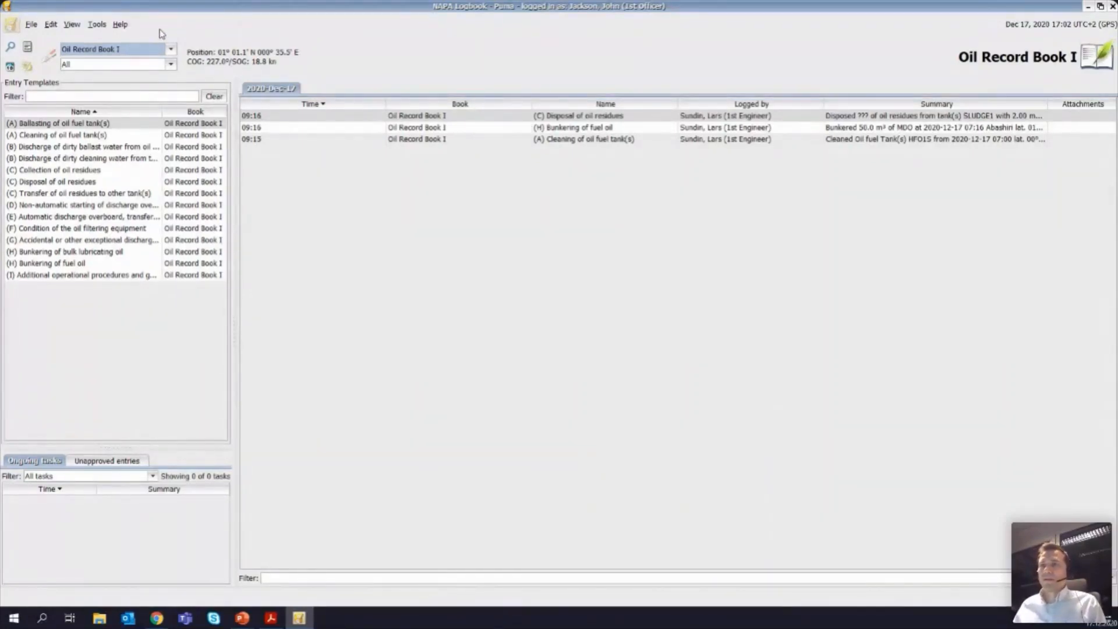
Step: Open the users and roles overview and examine the current users with their ranks and assigned roles
left_click(75, 28)
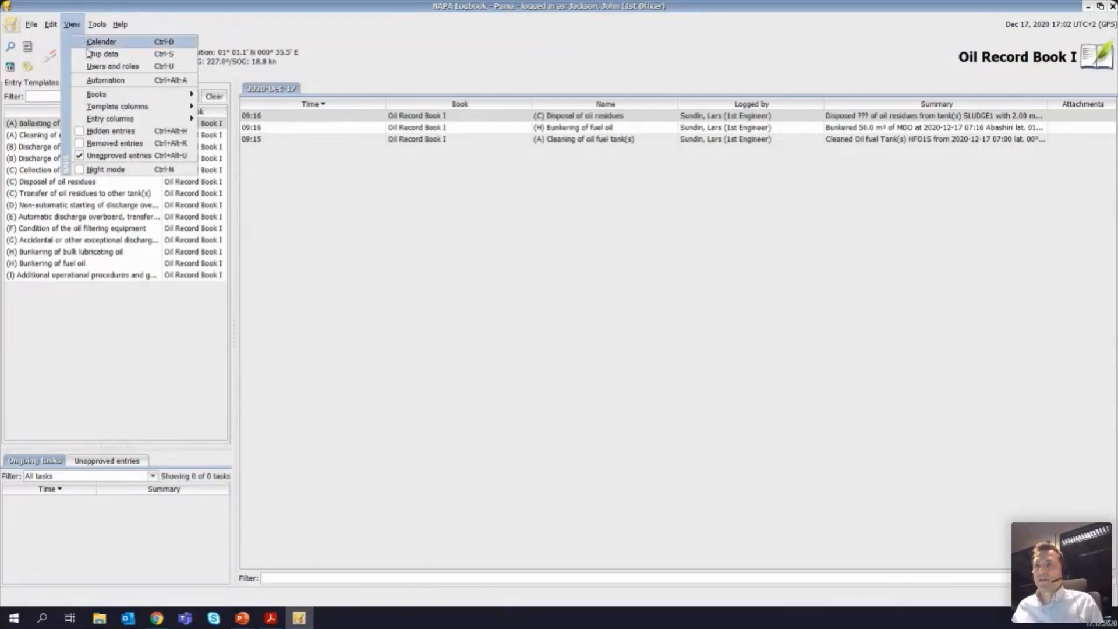
left_click(97, 67)
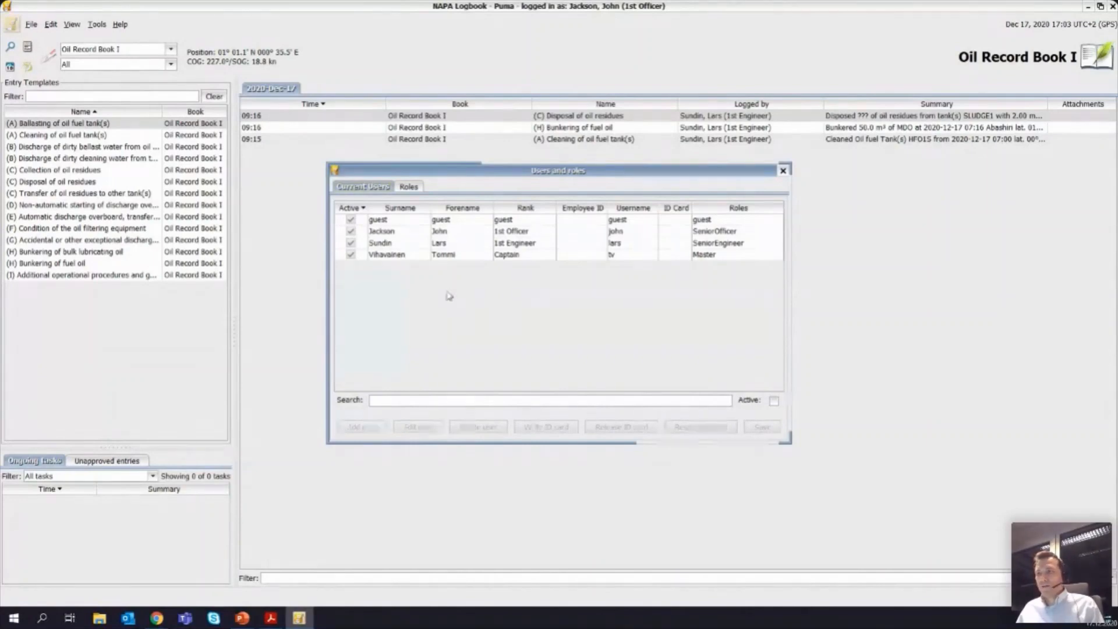
left_click(396, 247)
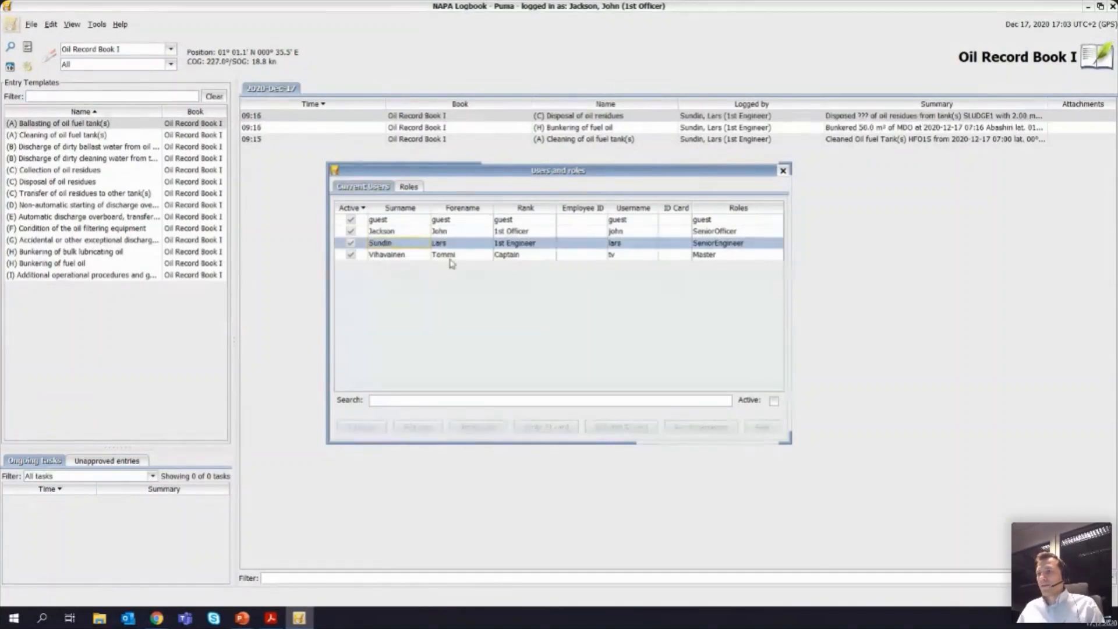
Step: Examine the permissions of the BridgeCadet, SeniorOfficer and SeniorEngineer roles, and close the users and roles overview
left_click(413, 188)
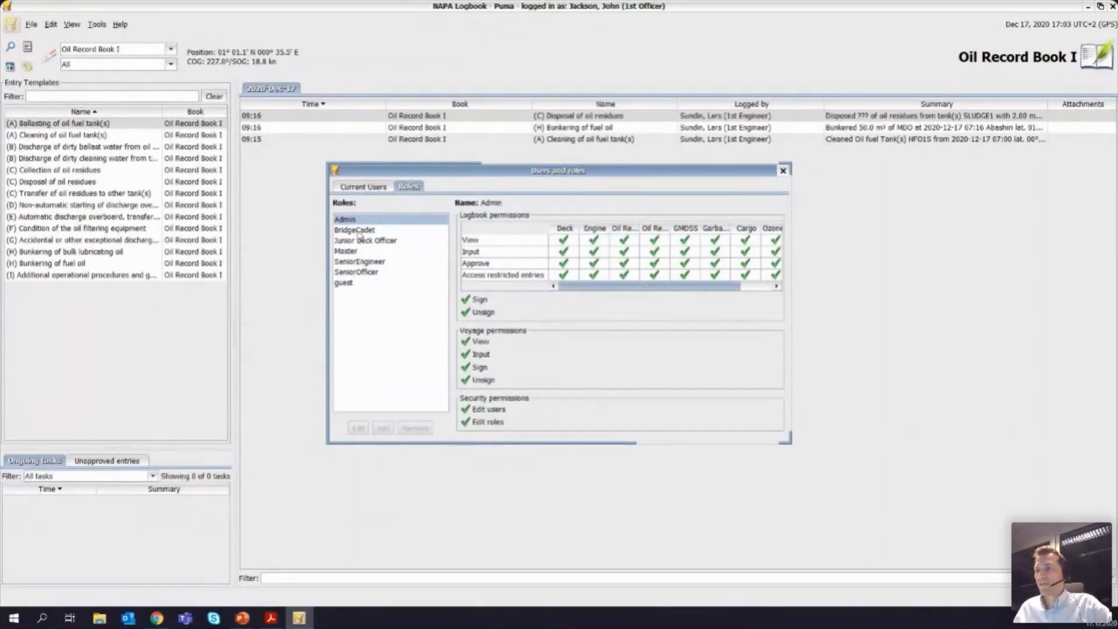
left_click(358, 232)
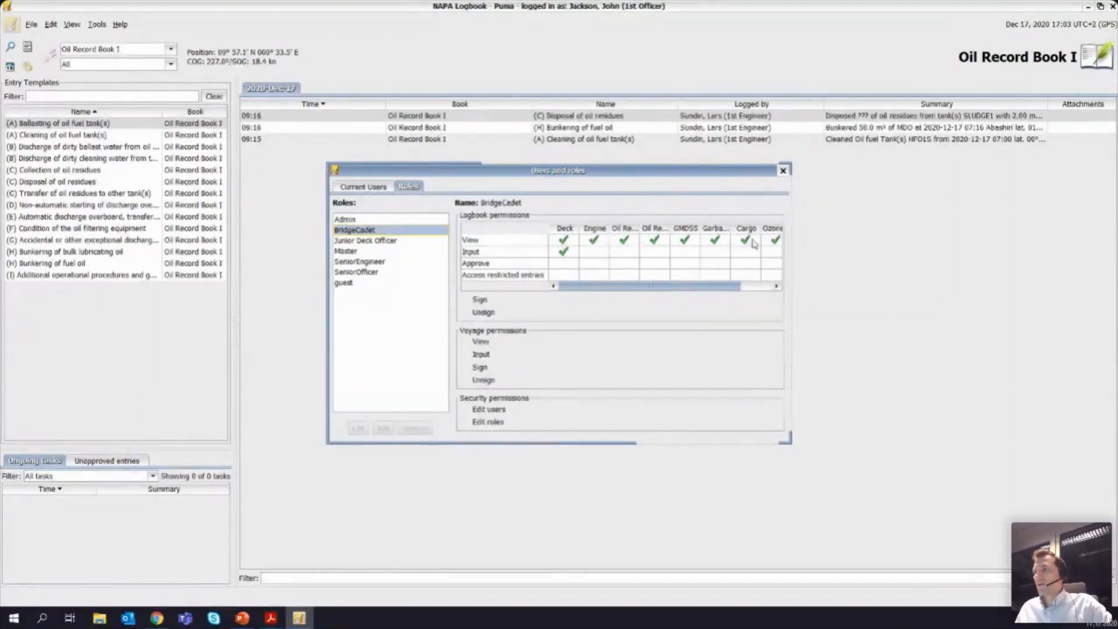
mouse_move(664, 286)
left_mouse_down()
mouse_move(705, 285)
mouse_move(648, 290)
left_mouse_up()
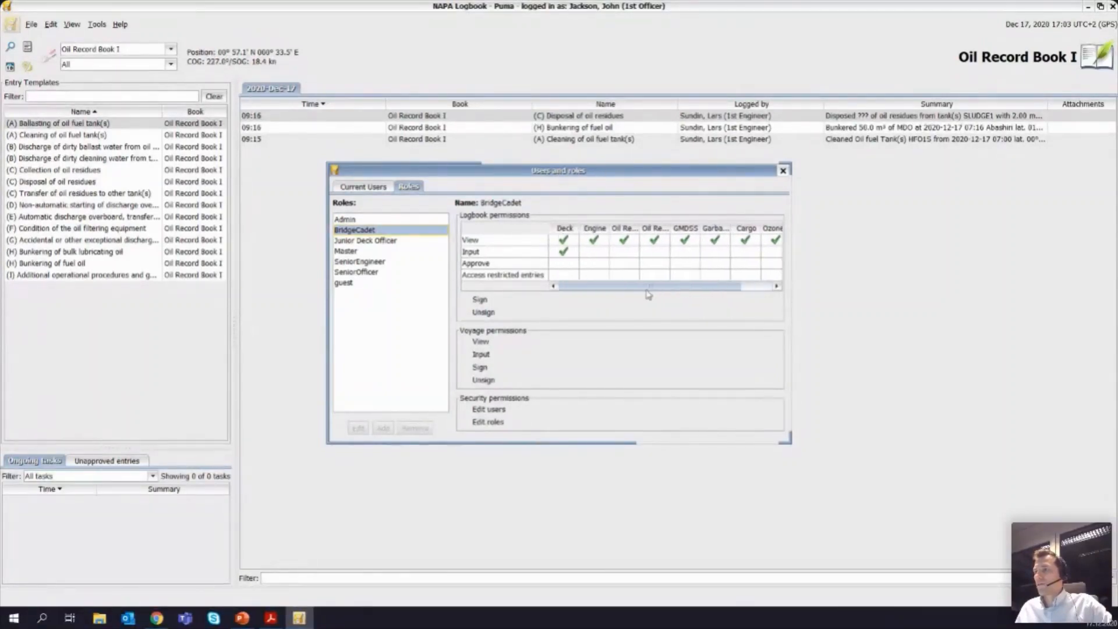
left_click(563, 252)
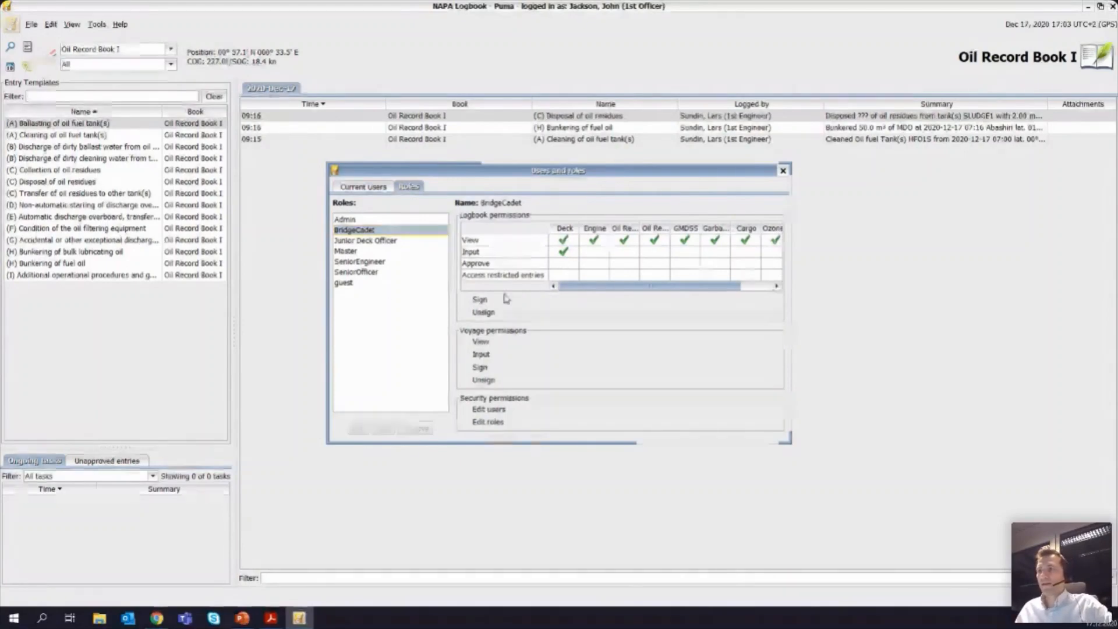
left_click(369, 273)
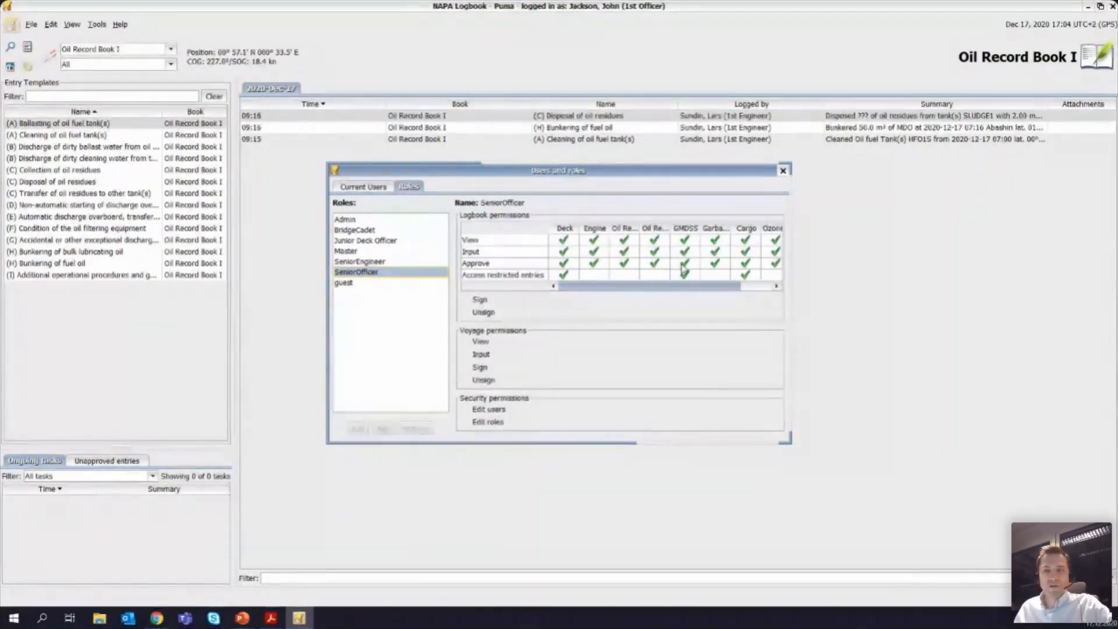
left_click(373, 263)
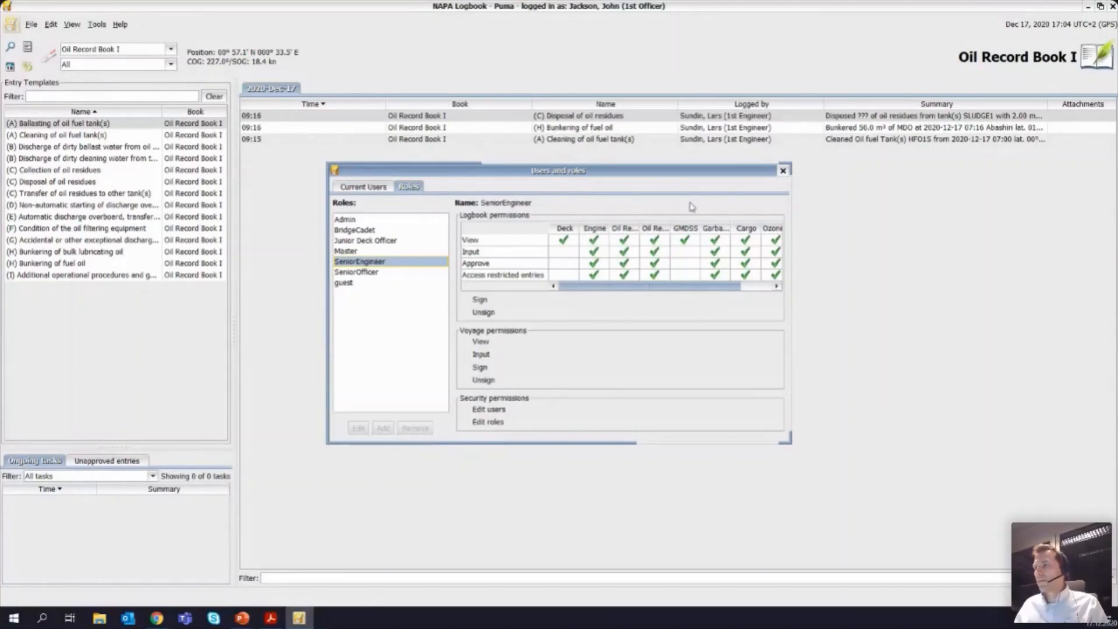
left_click(783, 171)
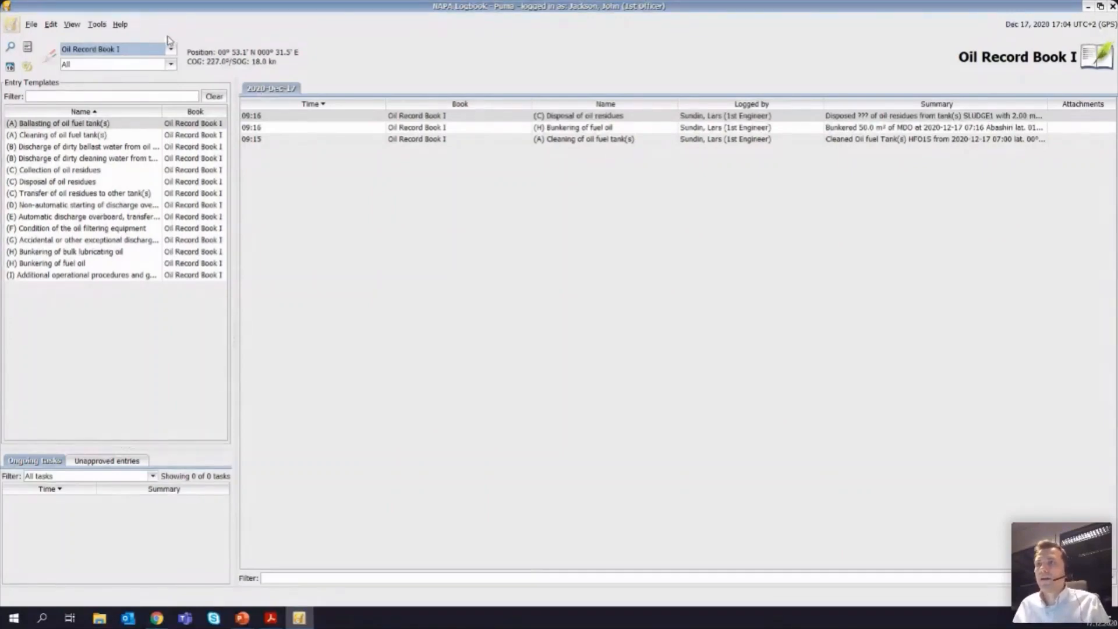
Step: Start a new (4.1.3) Garbage is discharged to sea entry in the Garbage Record Book with entry time 17:00
left_click(171, 50)
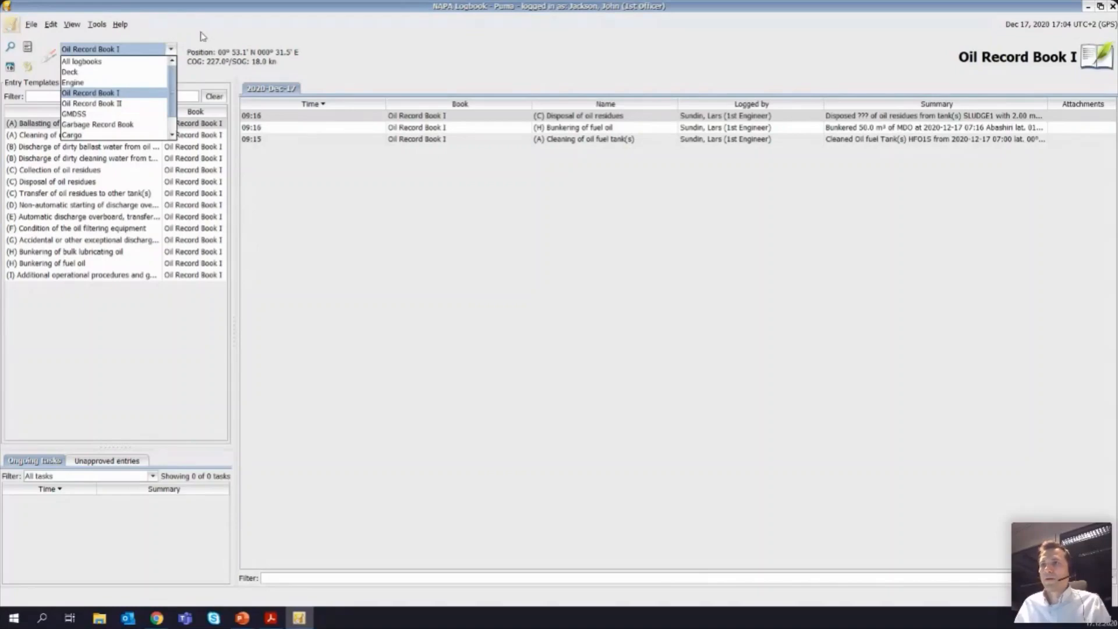
left_click(129, 124)
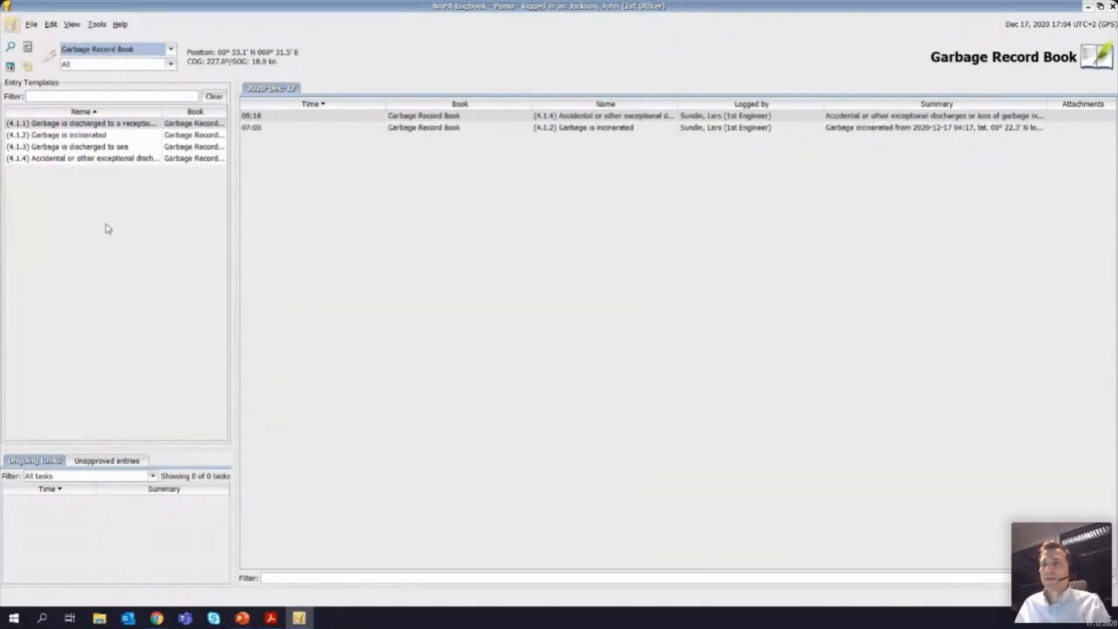
double_click(96, 148)
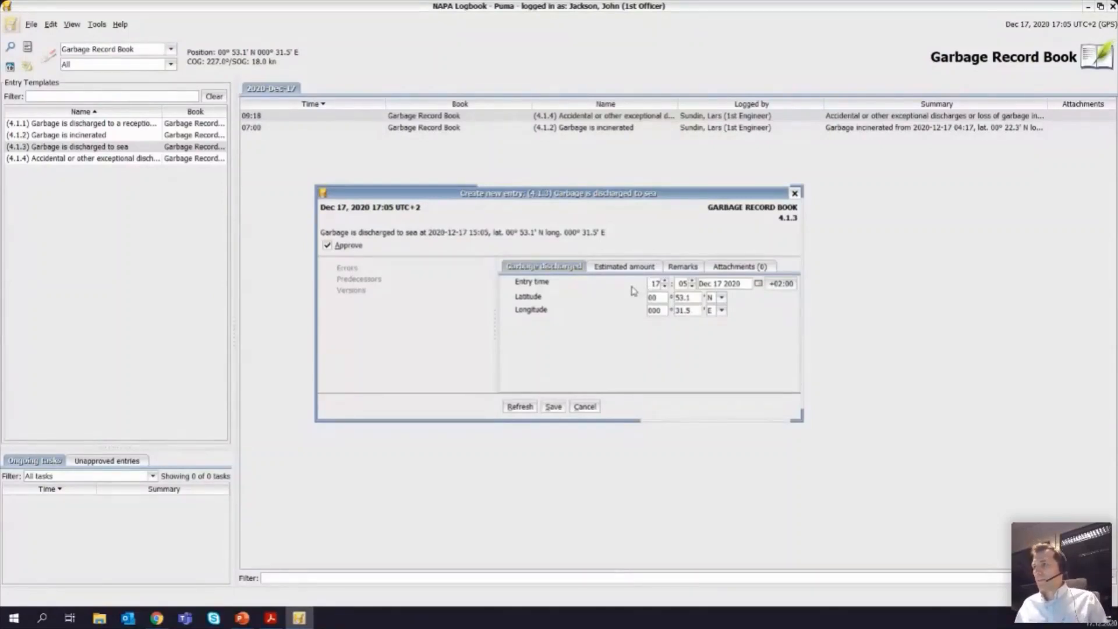
double_click(682, 284)
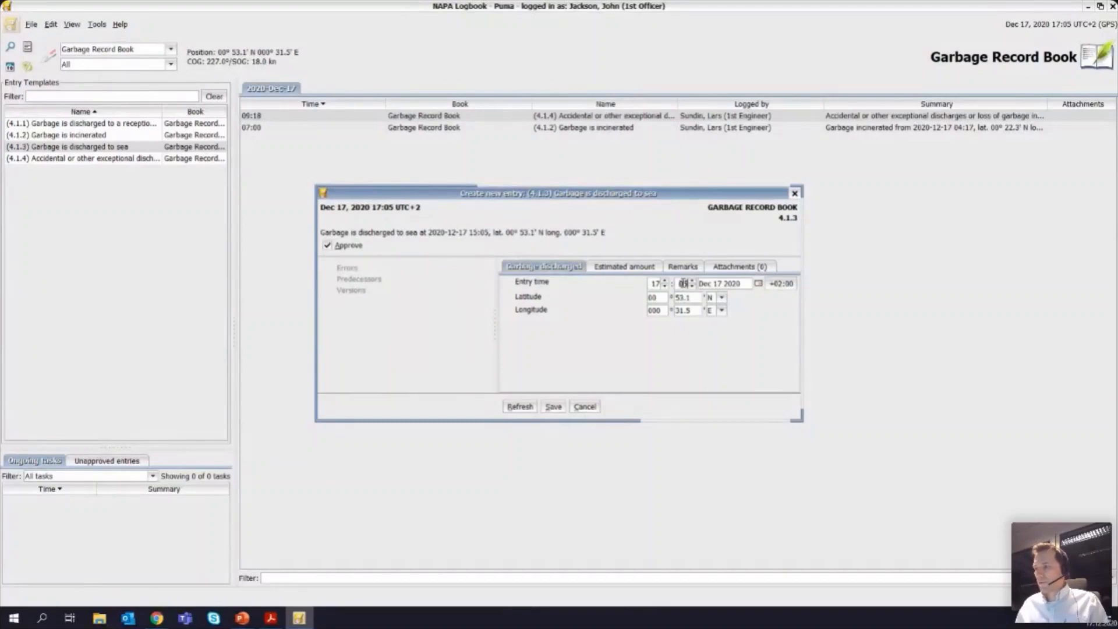
type("00")
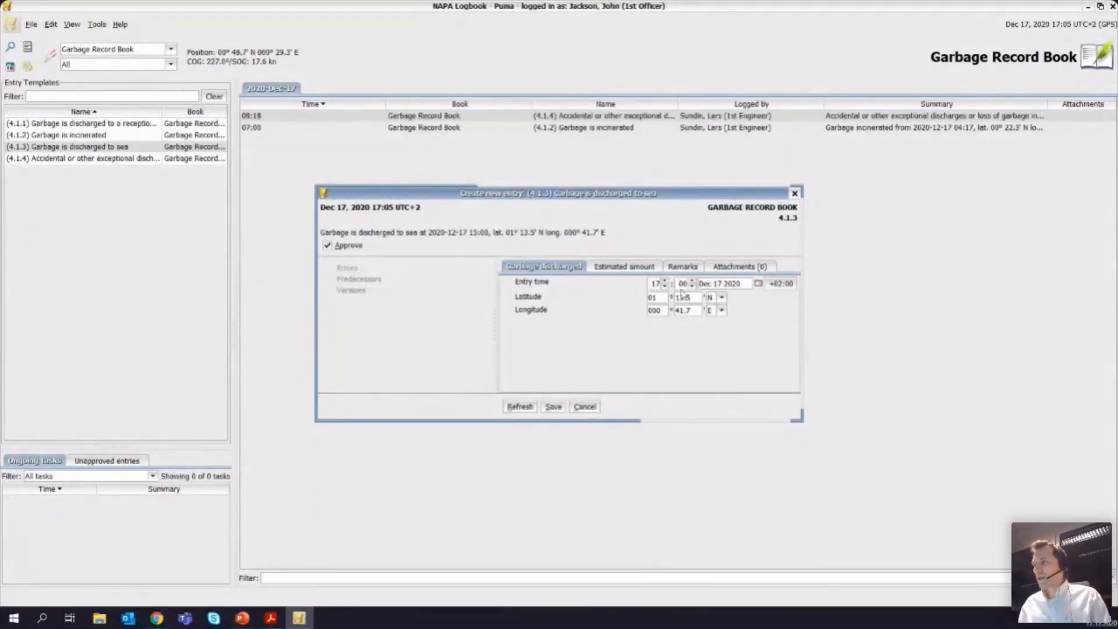
Step: Set the estimated amount of Cat. B Food wastes to 1.5 m³ and save the garbage discharge entry
left_click(632, 267)
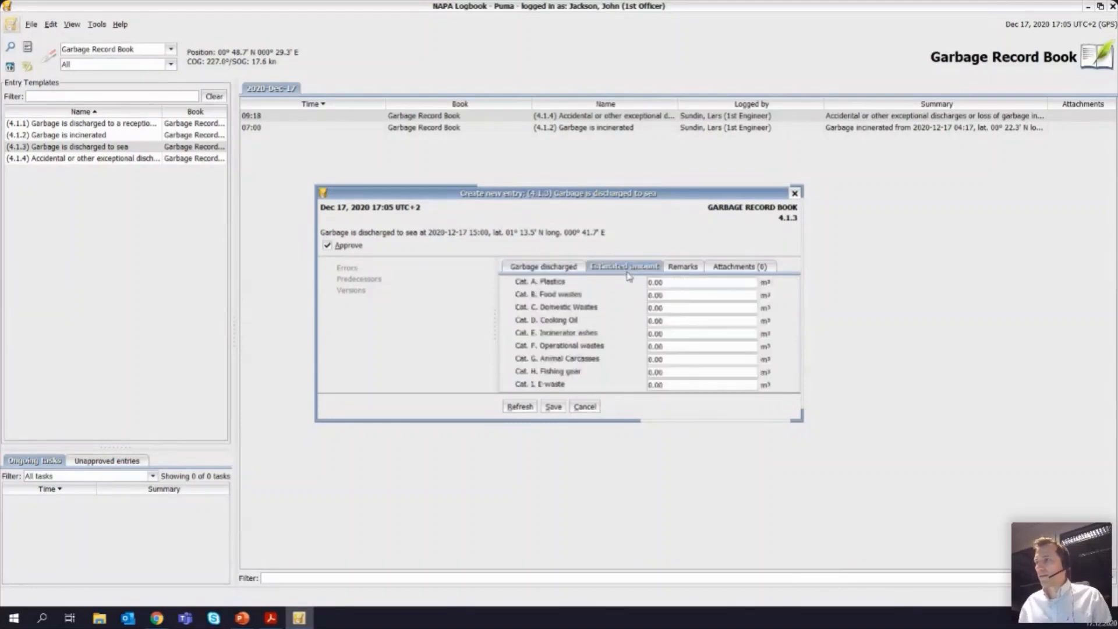
left_click(678, 296)
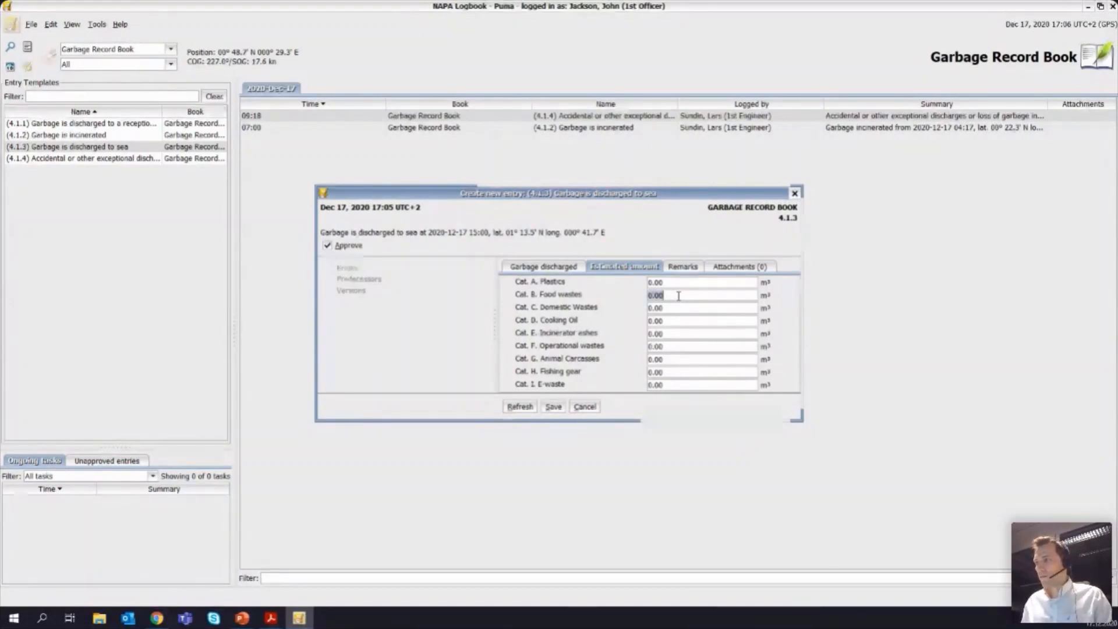
type("1.5")
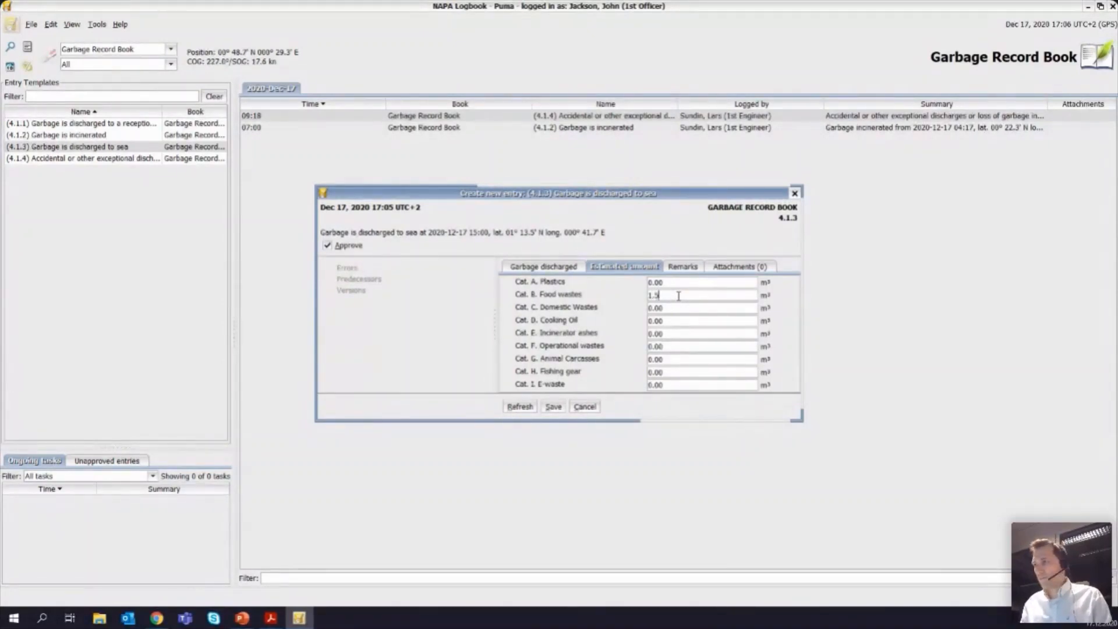
key("Tab")
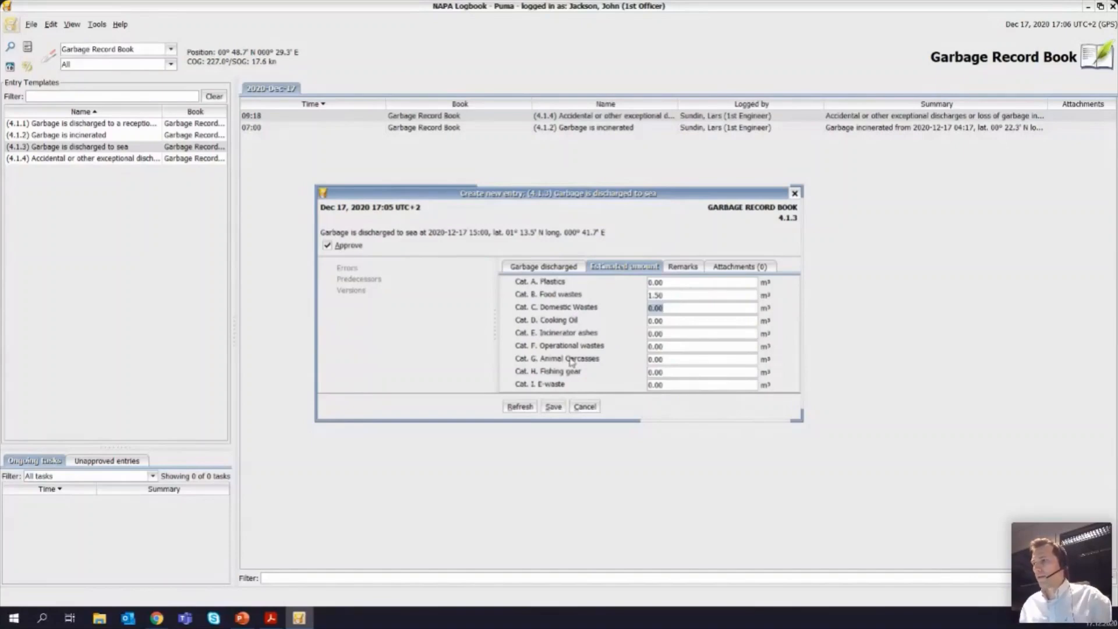
left_click(553, 407)
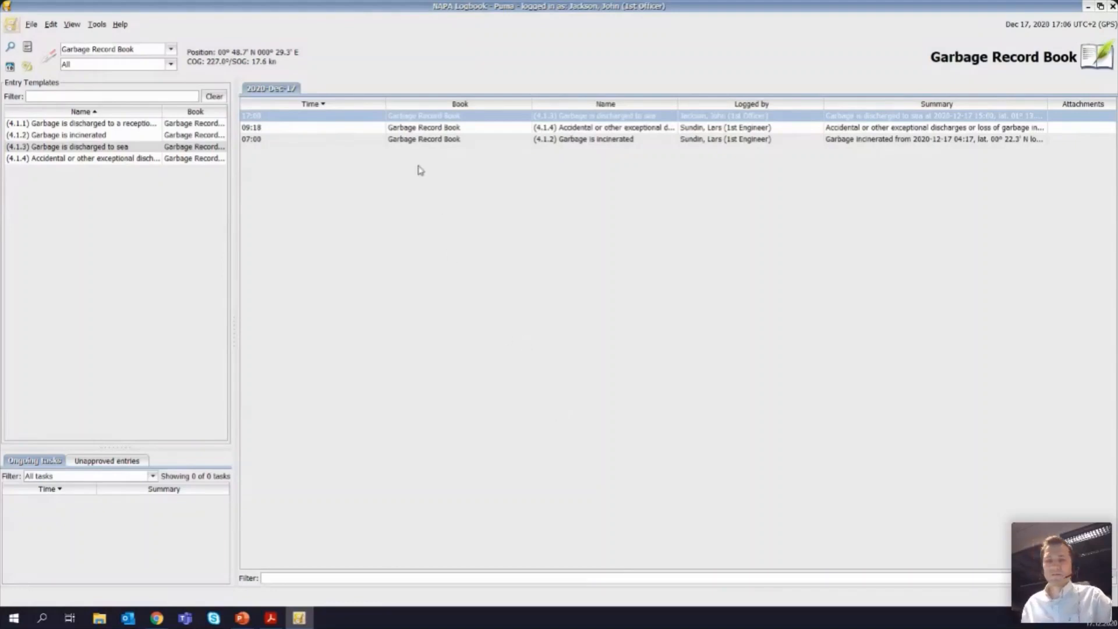
Step: Review the discharge details and estimated amounts of the saved 17:00 garbage discharge entry, and close it without changes
double_click(591, 116)
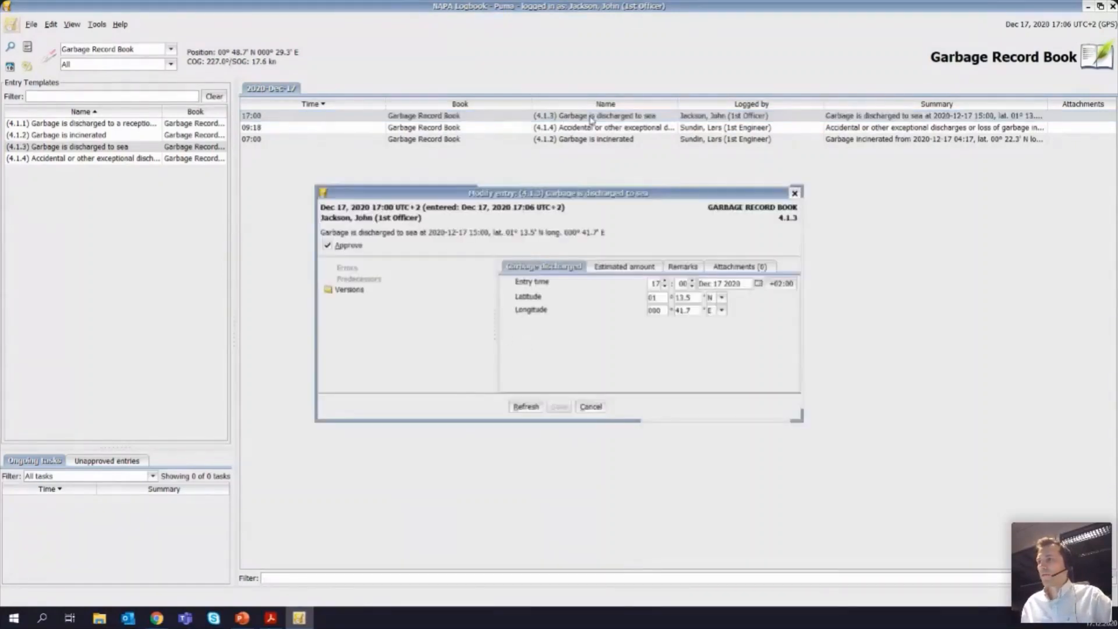
left_click(629, 268)
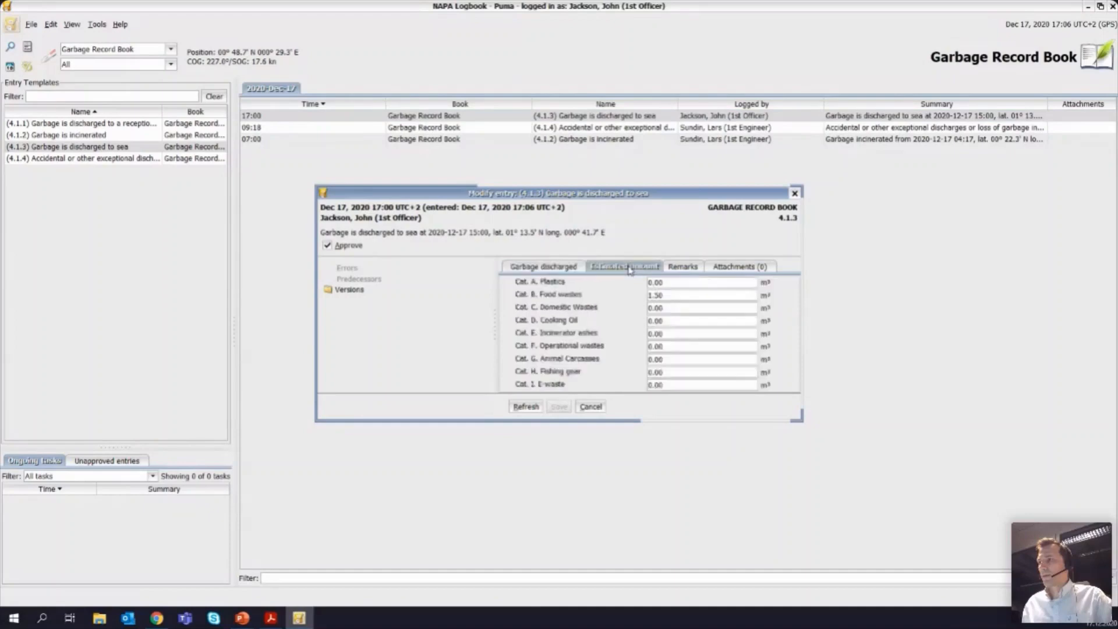
left_click(547, 267)
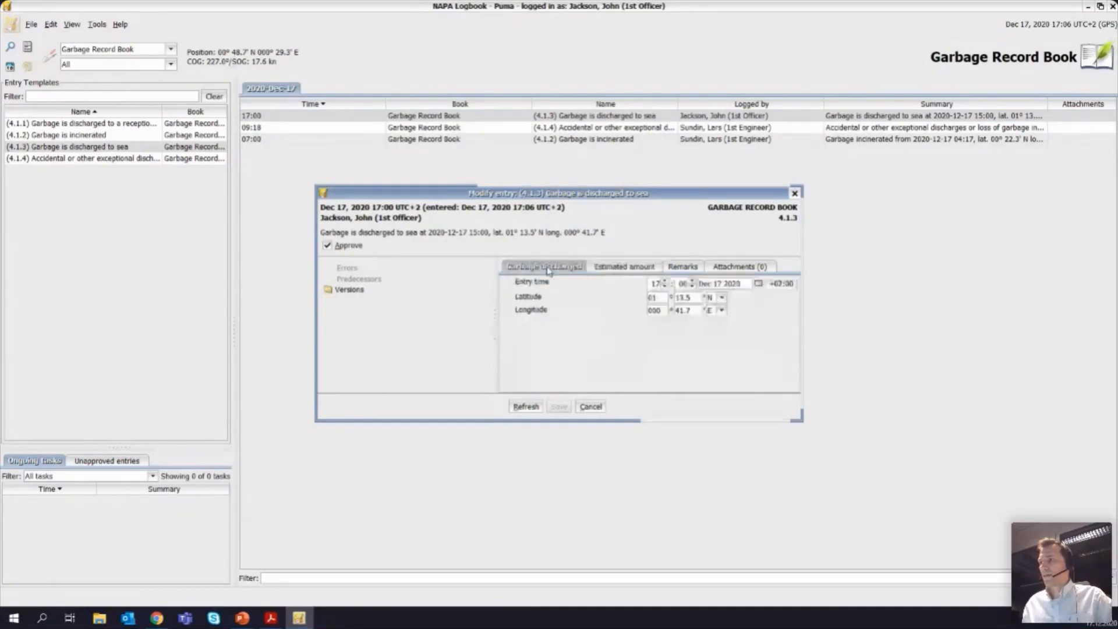
left_click(590, 406)
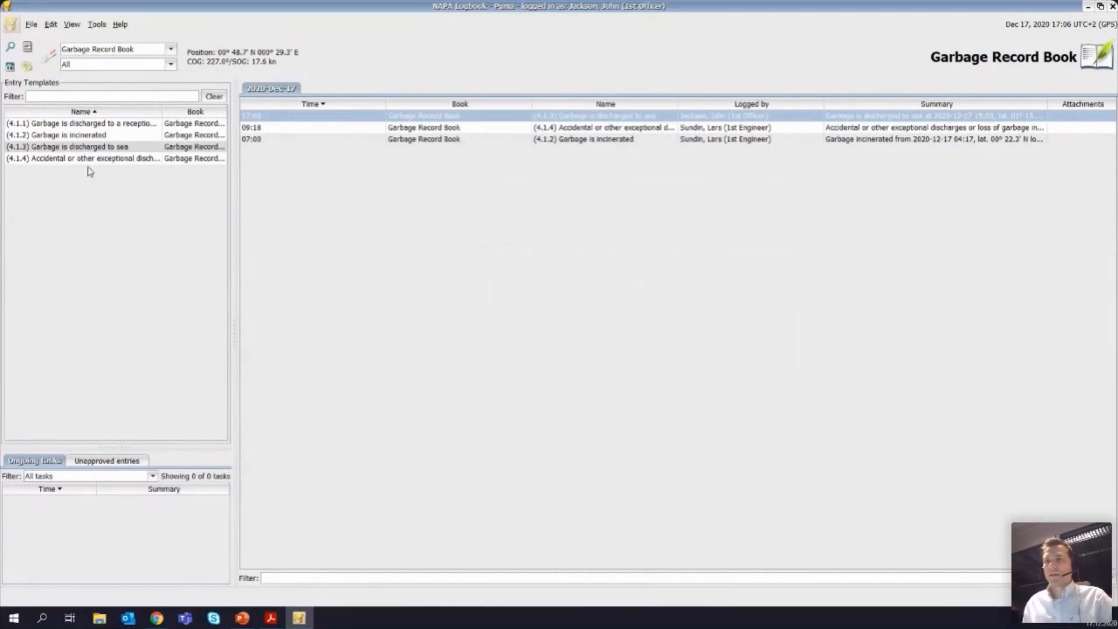
Step: Start a new (4.1.2) Garbage is incinerated entry with the start time of incineration at 16:30
double_click(89, 135)
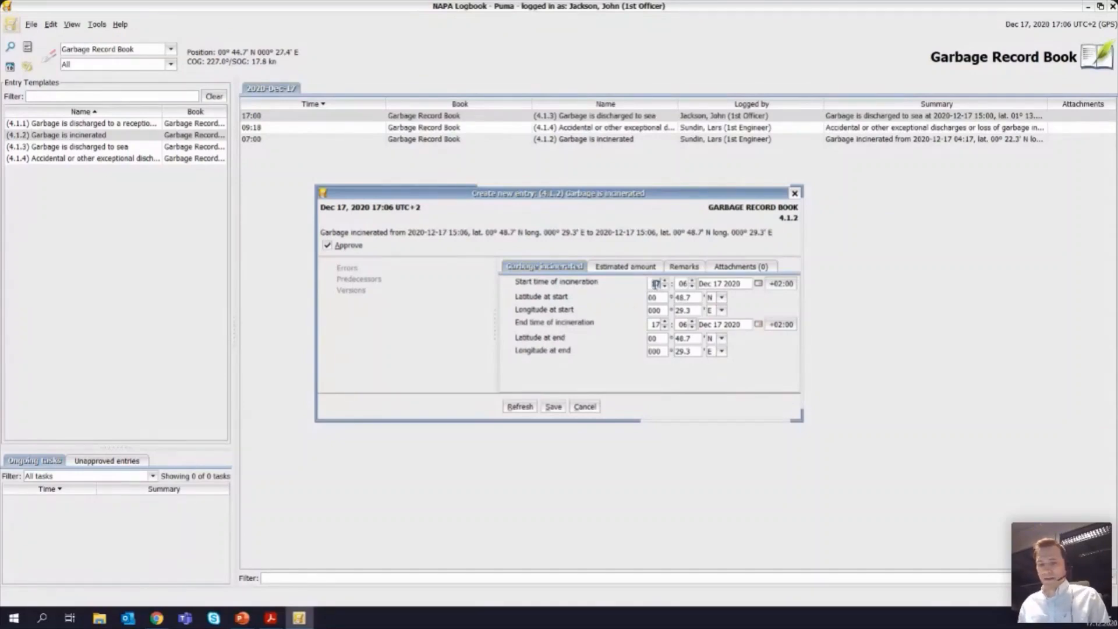
type("16")
key("Tab")
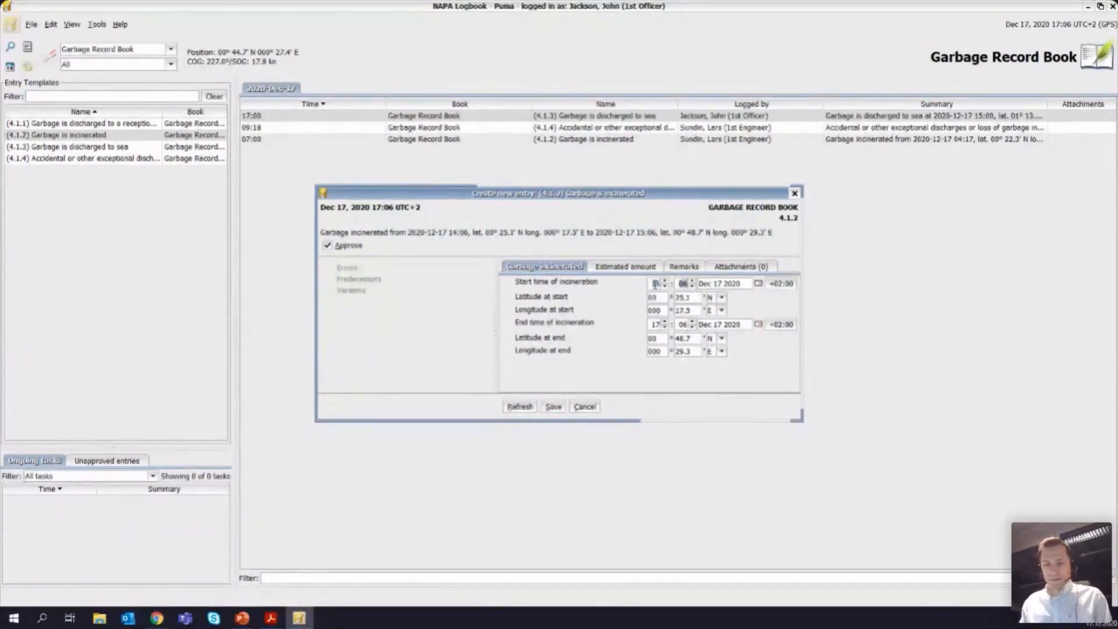
type("30")
key("Tab")
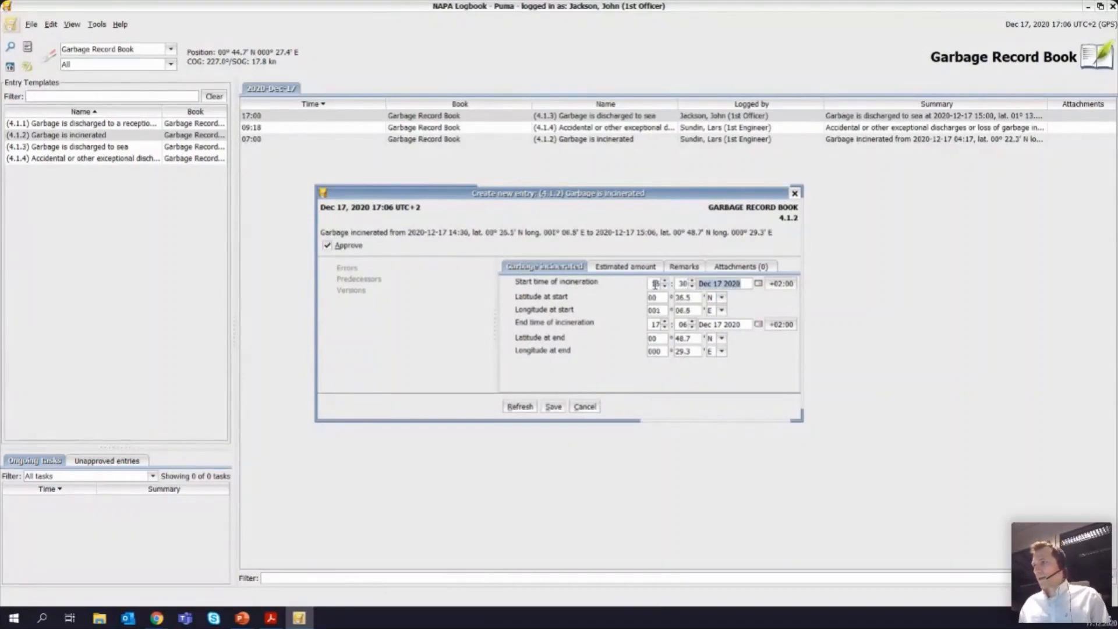
Step: Set the end time of incineration to 16:45 in the garbage incineration entry
double_click(657, 324)
type("1")
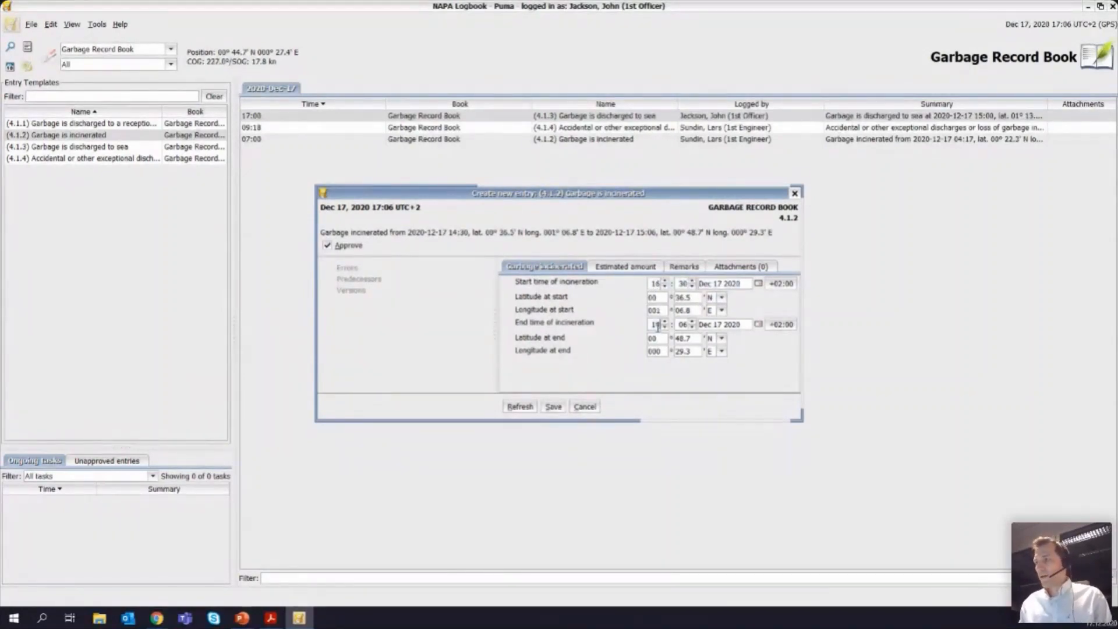
type("6")
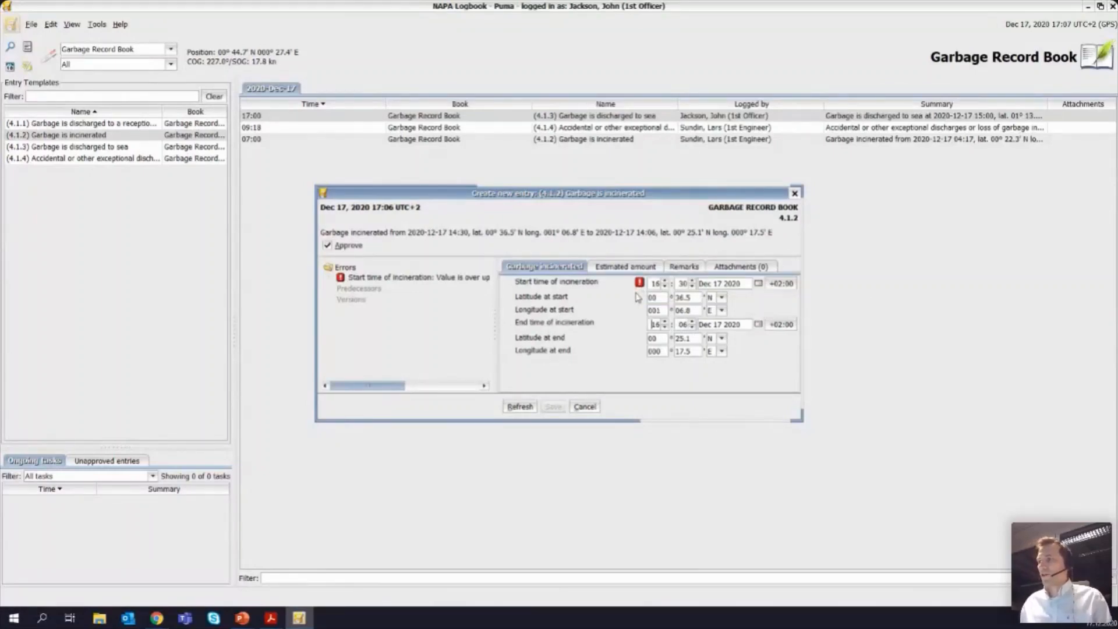
left_click(683, 324)
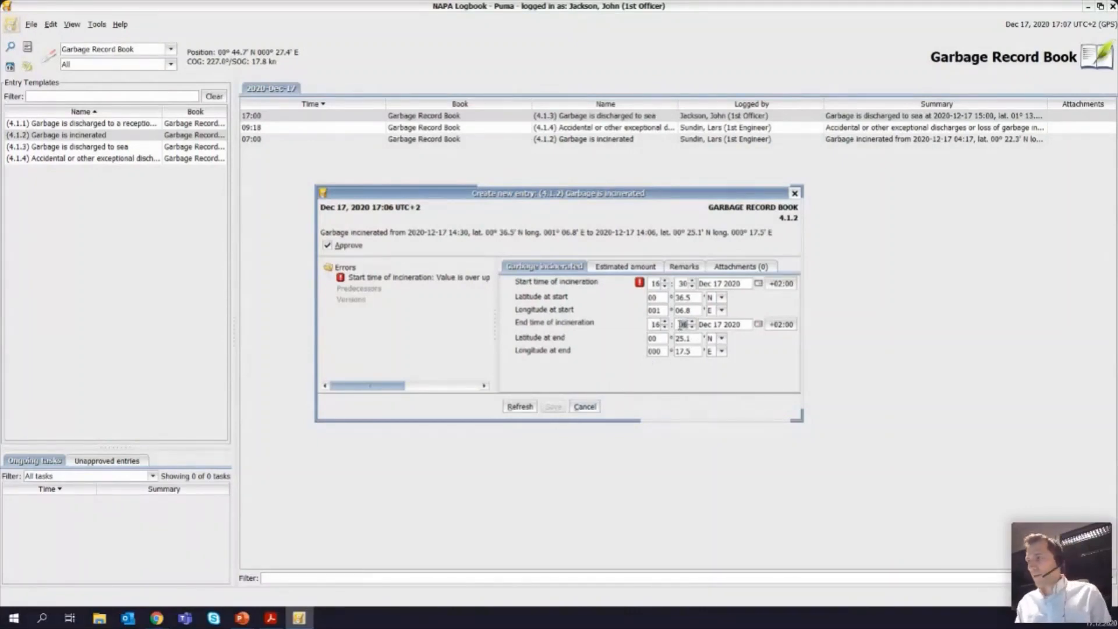
type("45")
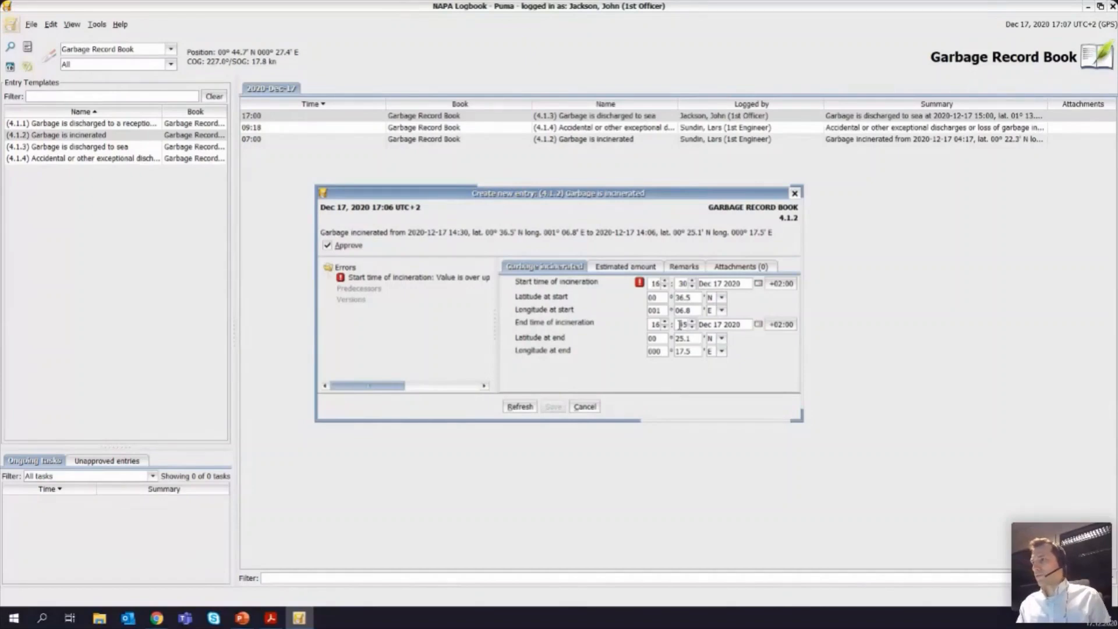
key("Tab")
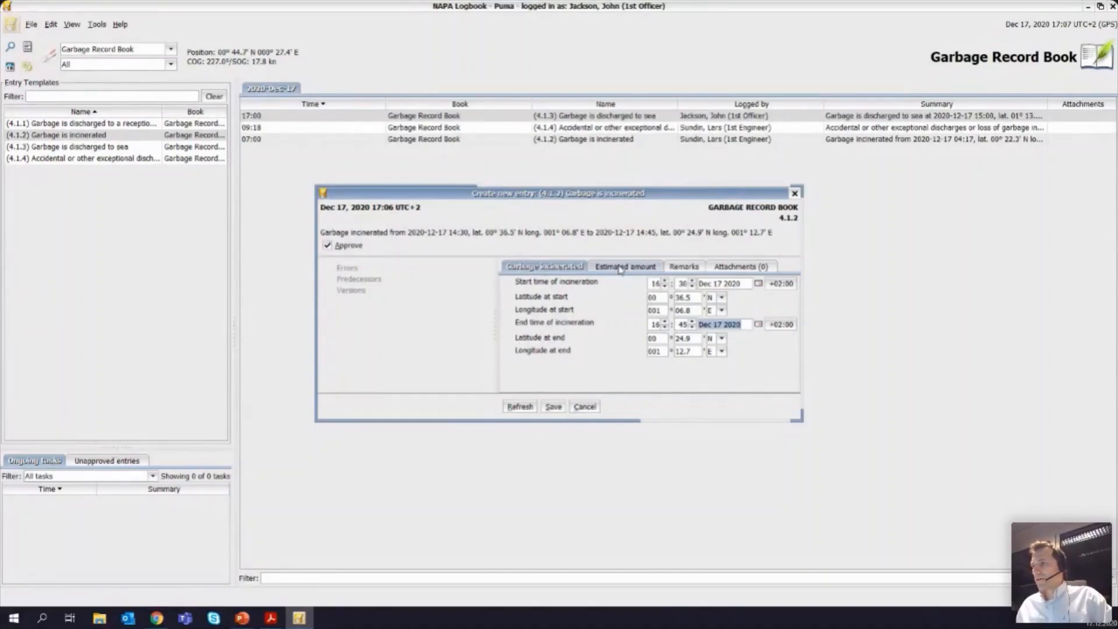
Step: Set the estimated amount of Cat. A Plastics to 1.2 m³ and add the remark "Notes note." to the incineration entry
left_click(621, 268)
left_click(669, 283)
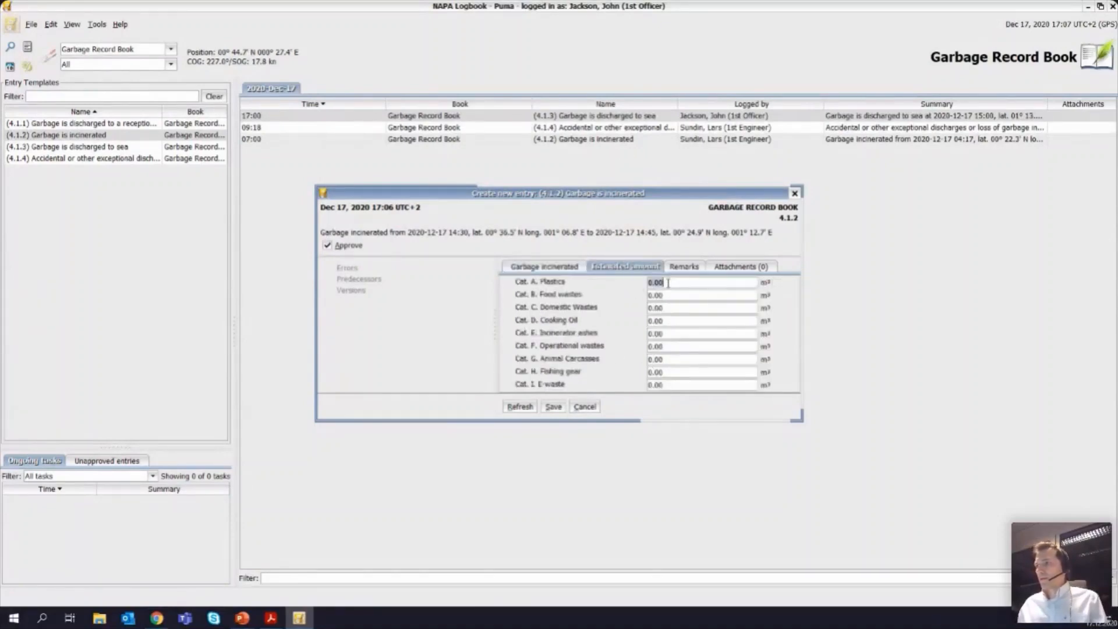
type("1.")
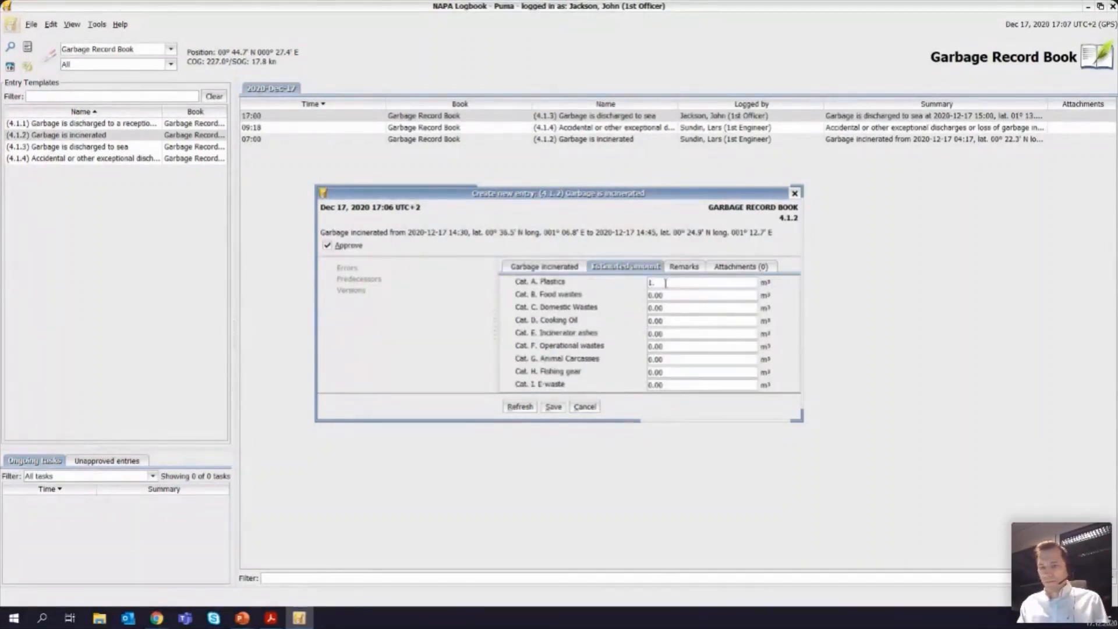
type("2")
key("Tab")
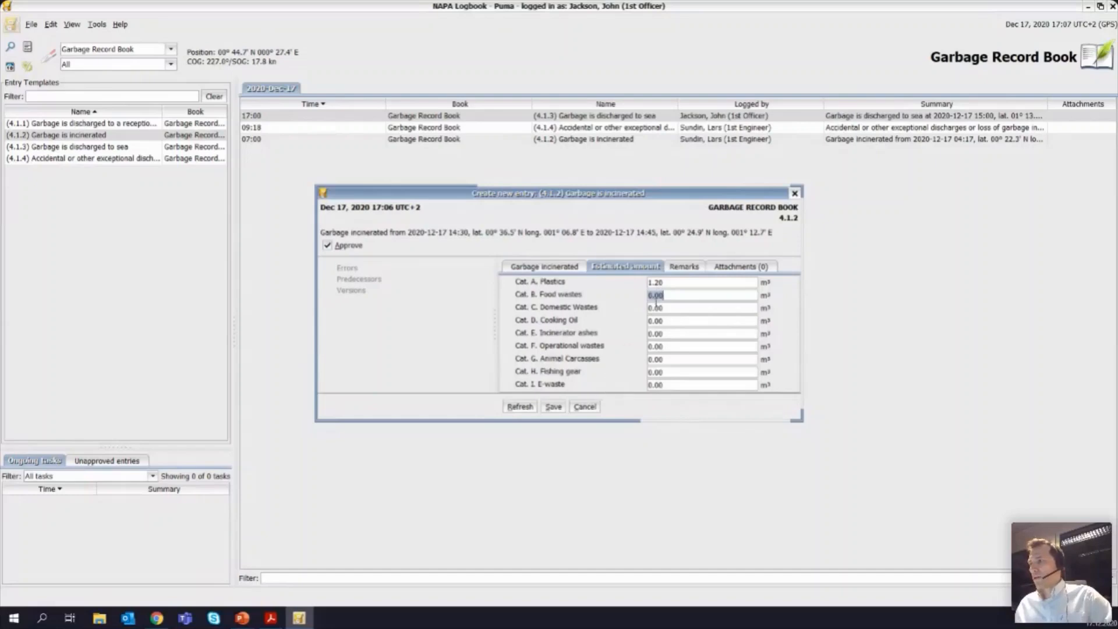
left_click(684, 268)
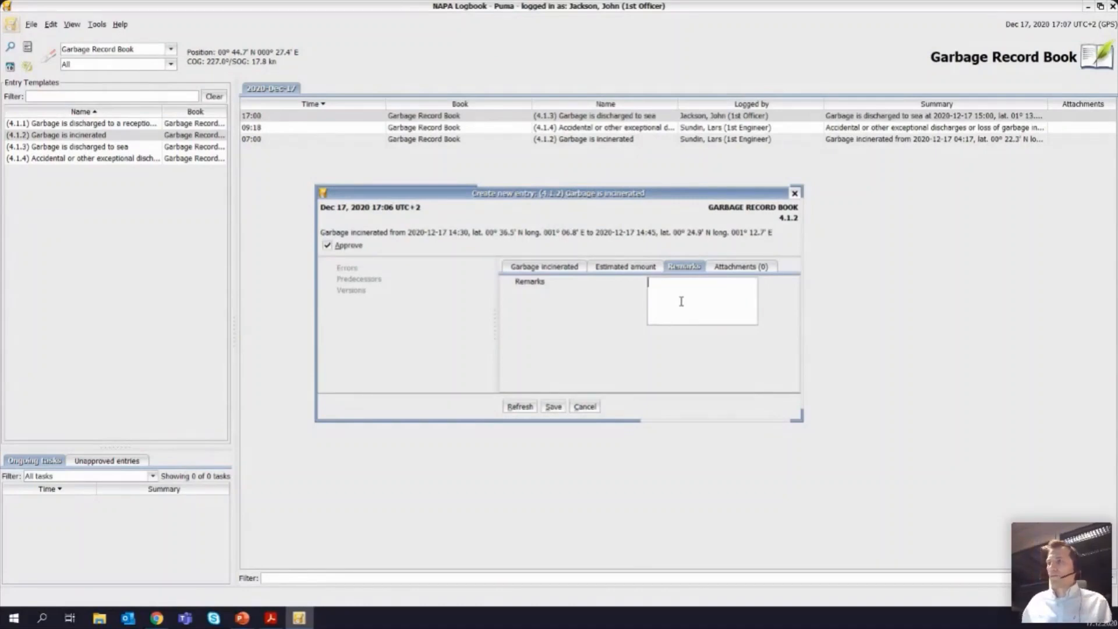
type("Notes note.")
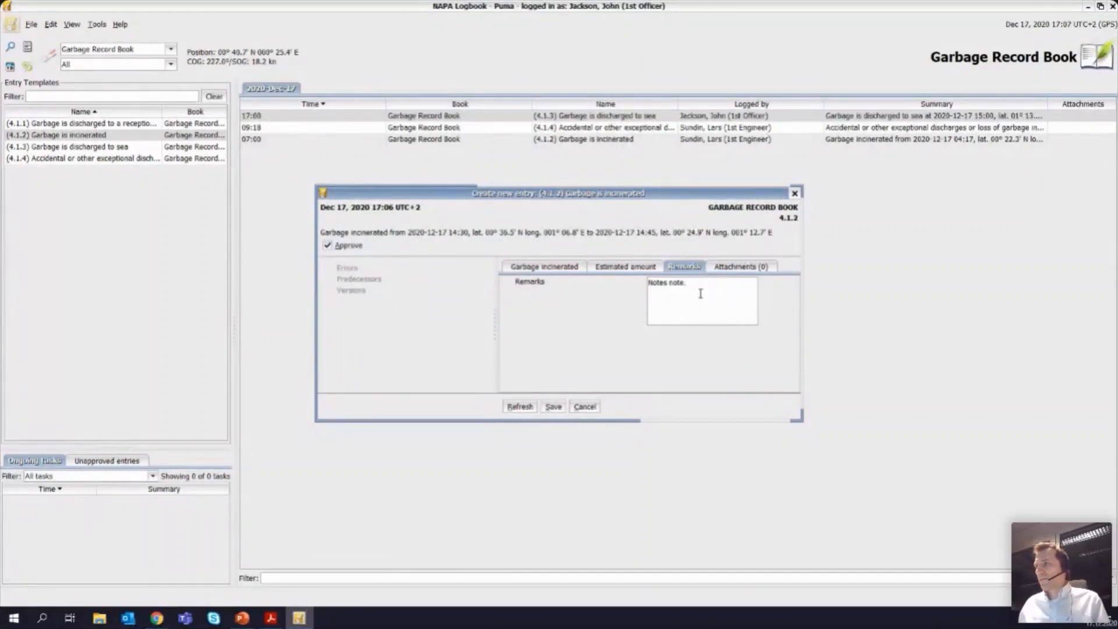
Step: Attach the file receipt1.pdf to the garbage incineration entry and save the entry
left_click(727, 274)
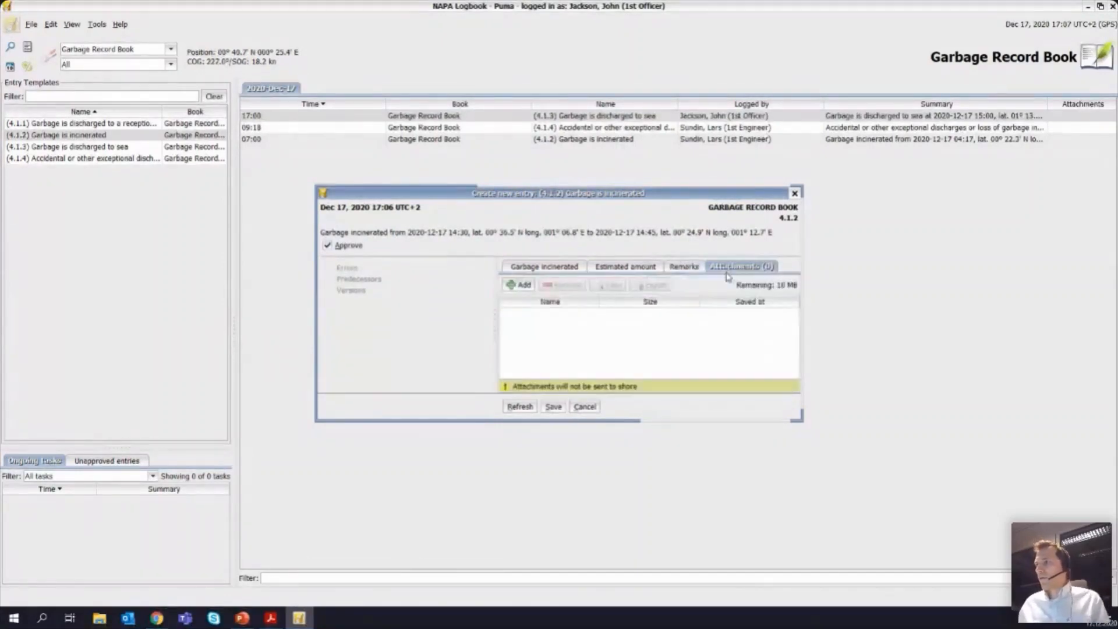
left_click(520, 287)
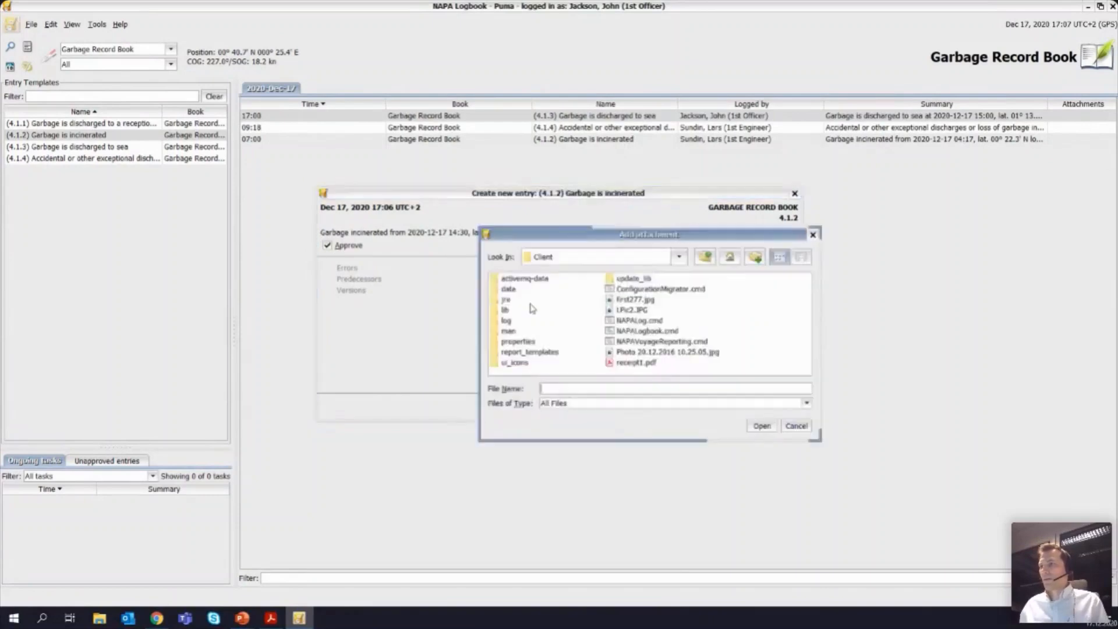
left_click(646, 363)
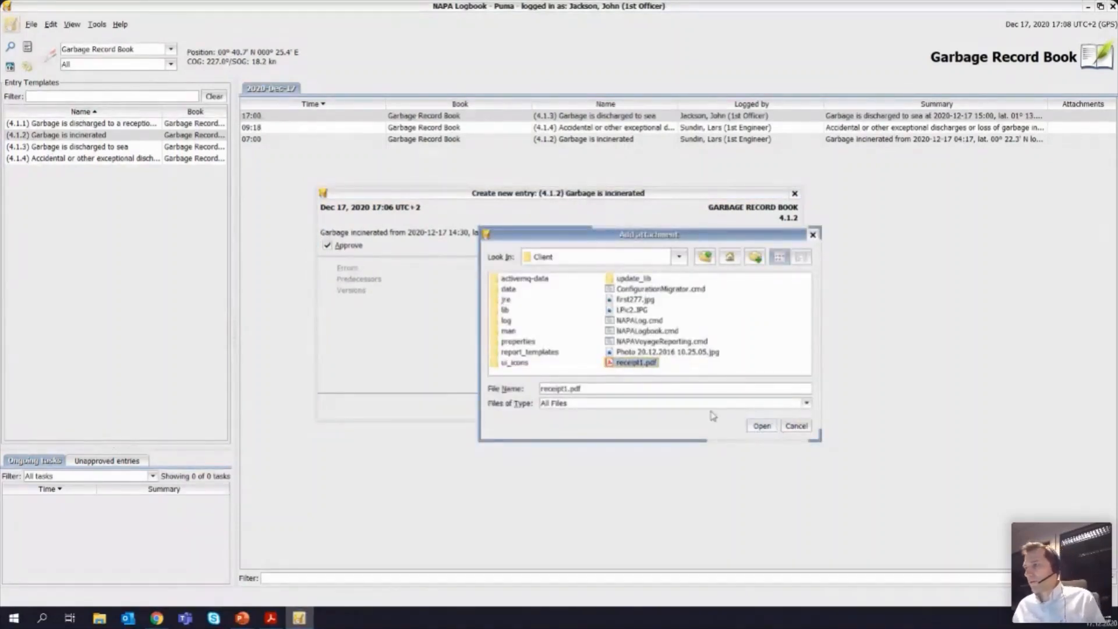
left_click(760, 426)
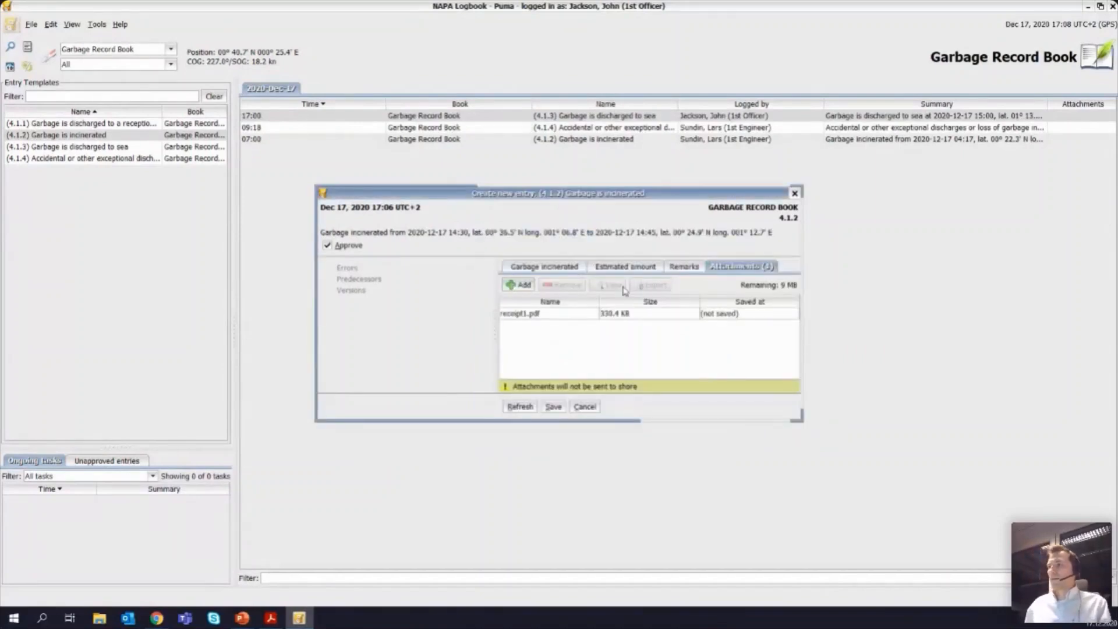
left_click(554, 407)
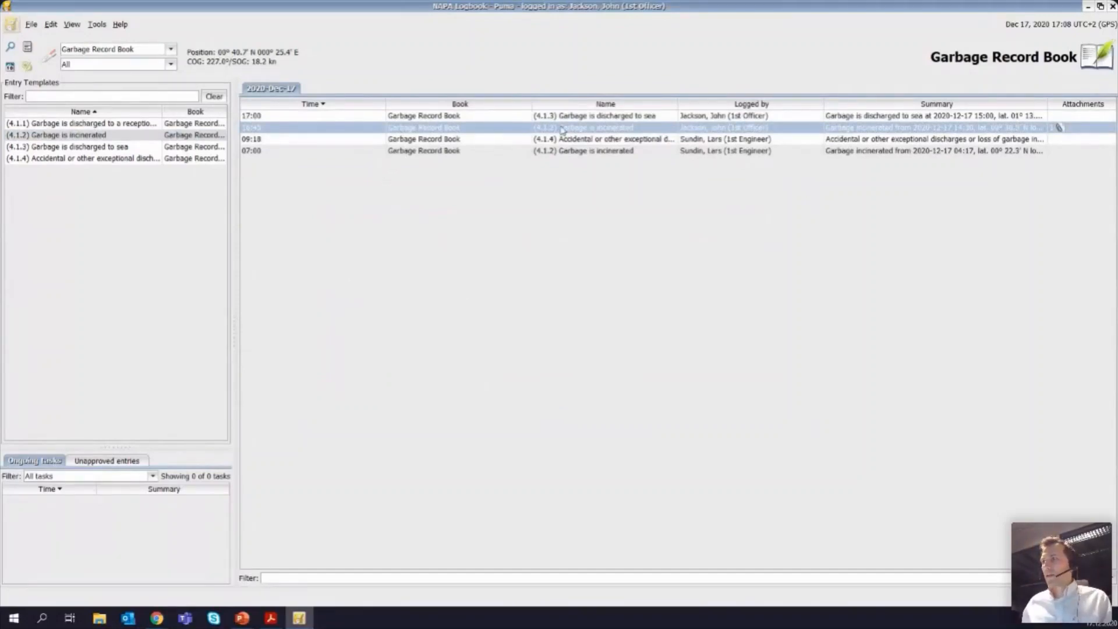
Step: Switch to Oil Record Book I and start a new (H) Bunkering of fuel oil entry
mouse_move(561, 129)
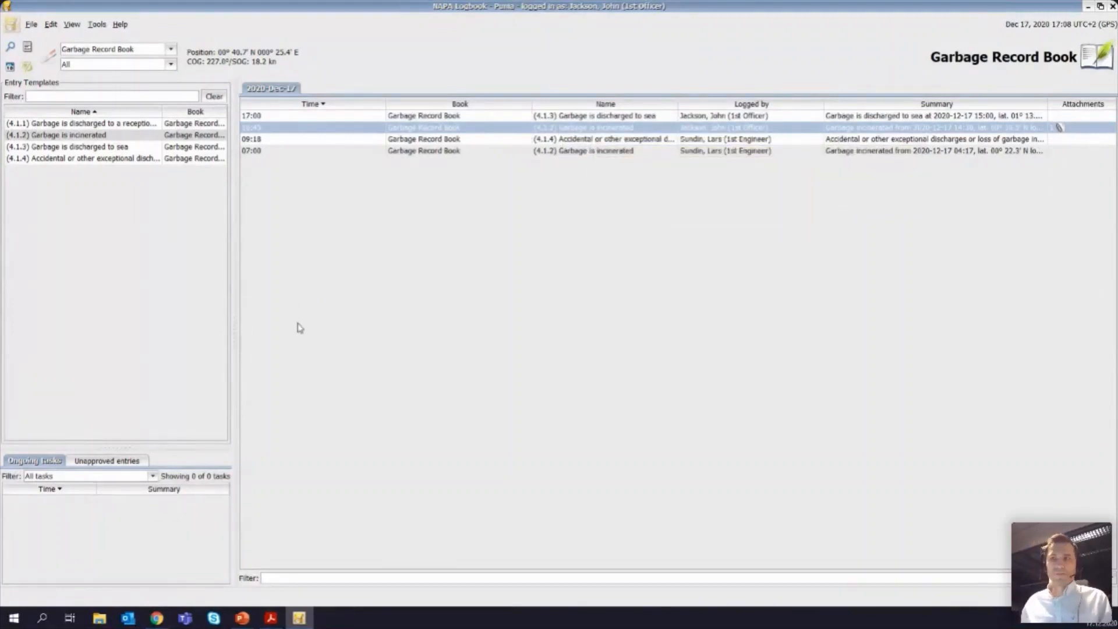
left_click(171, 49)
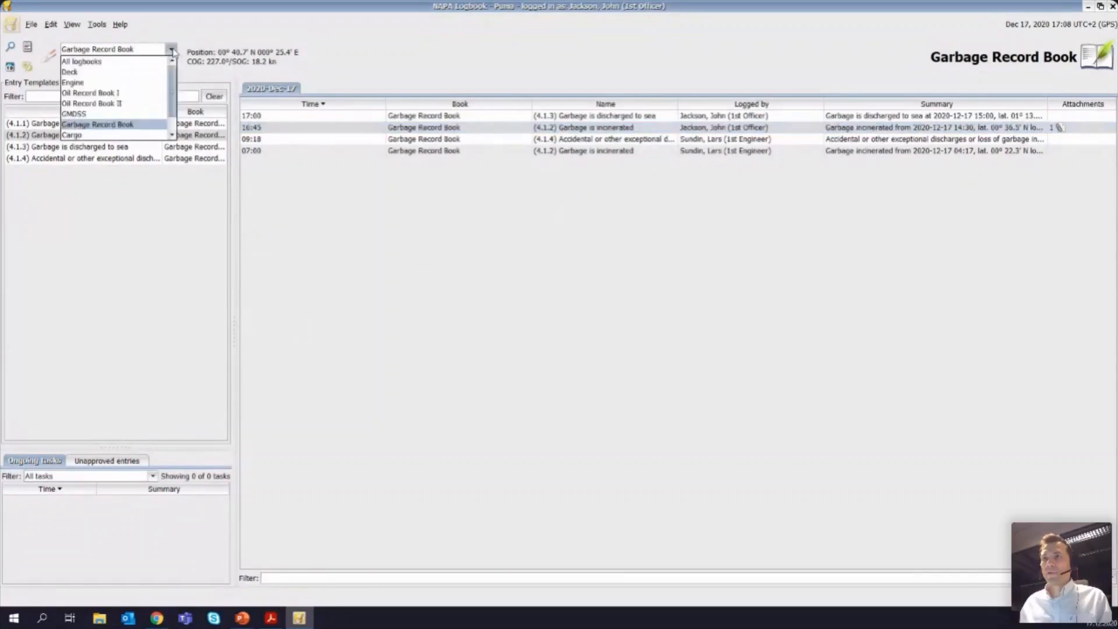
left_click(125, 98)
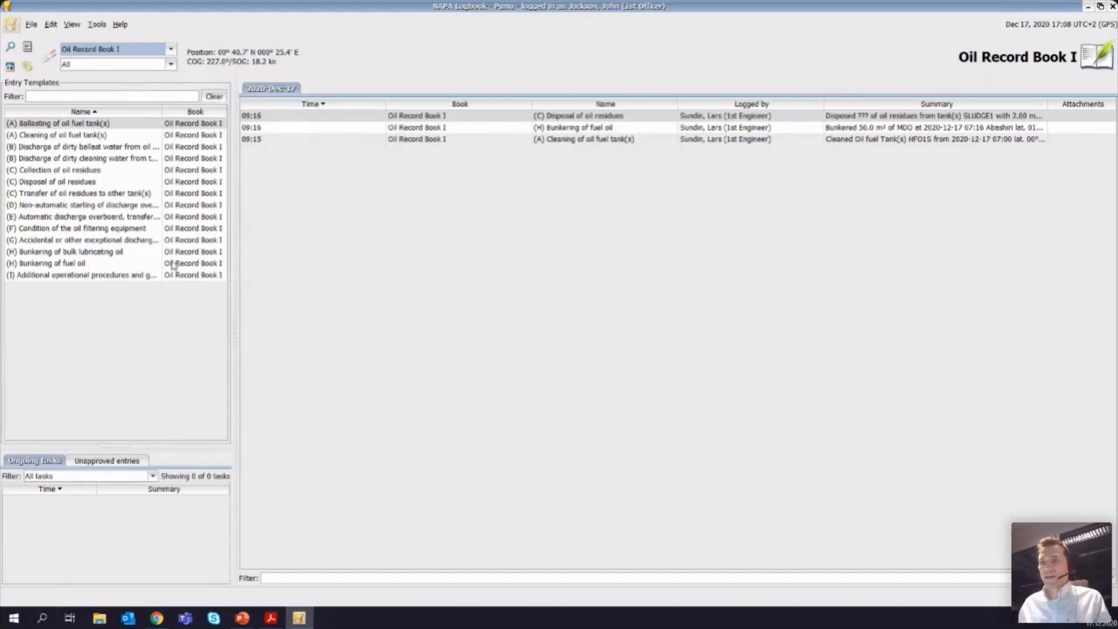
double_click(61, 265)
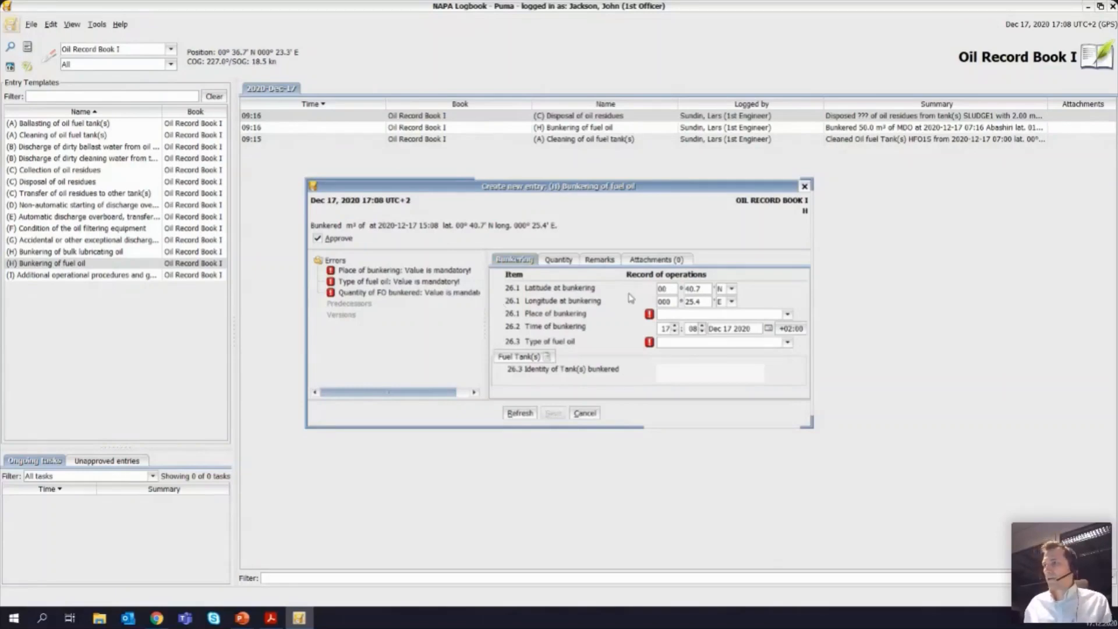
Step: Set the place of bunkering to Rotterdam and the type of fuel oil to LS-HFO
left_click(787, 315)
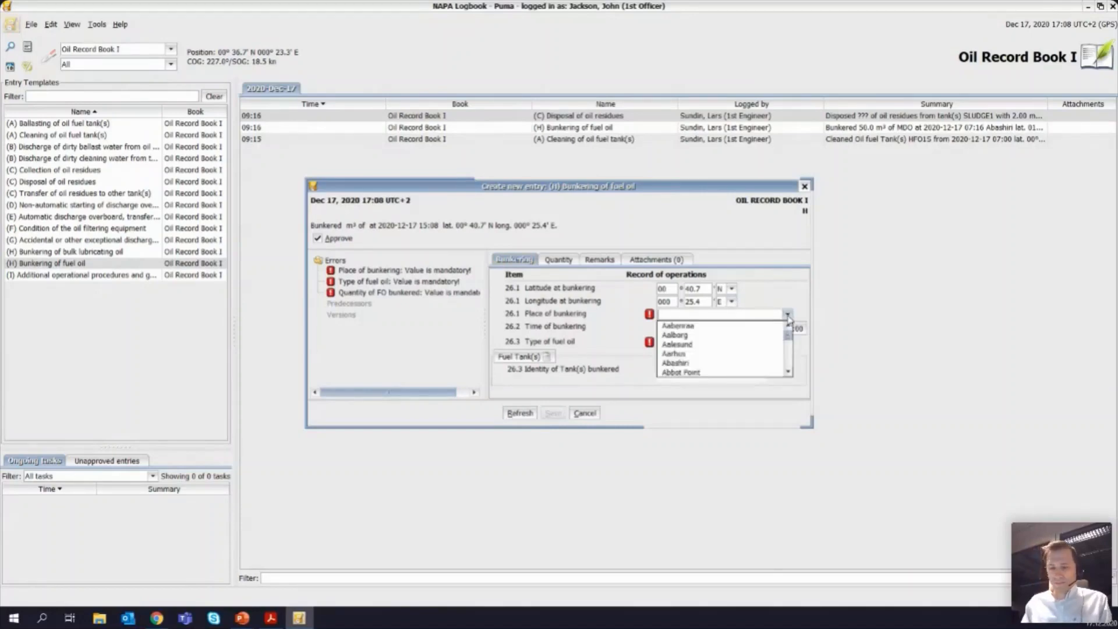
type("rotte")
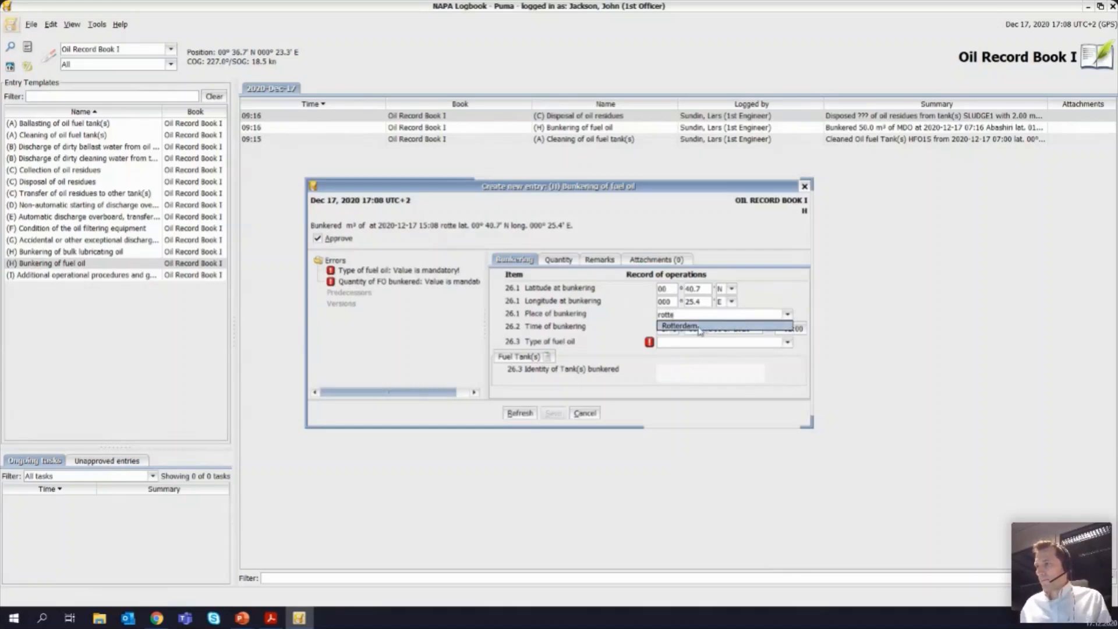
left_click(700, 327)
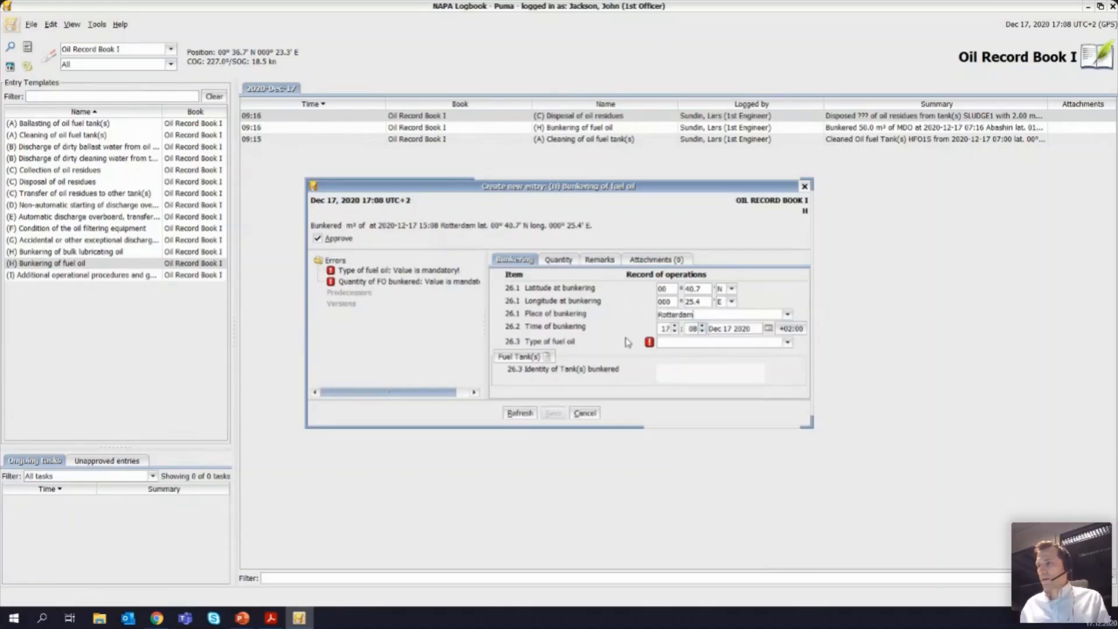
left_click(788, 342)
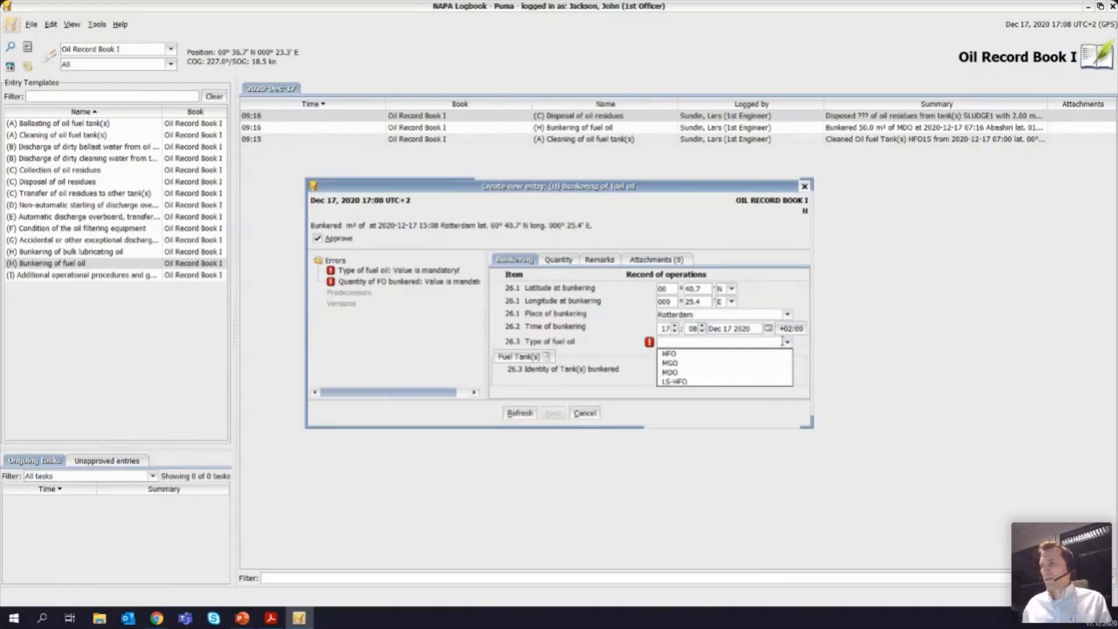
left_click(700, 382)
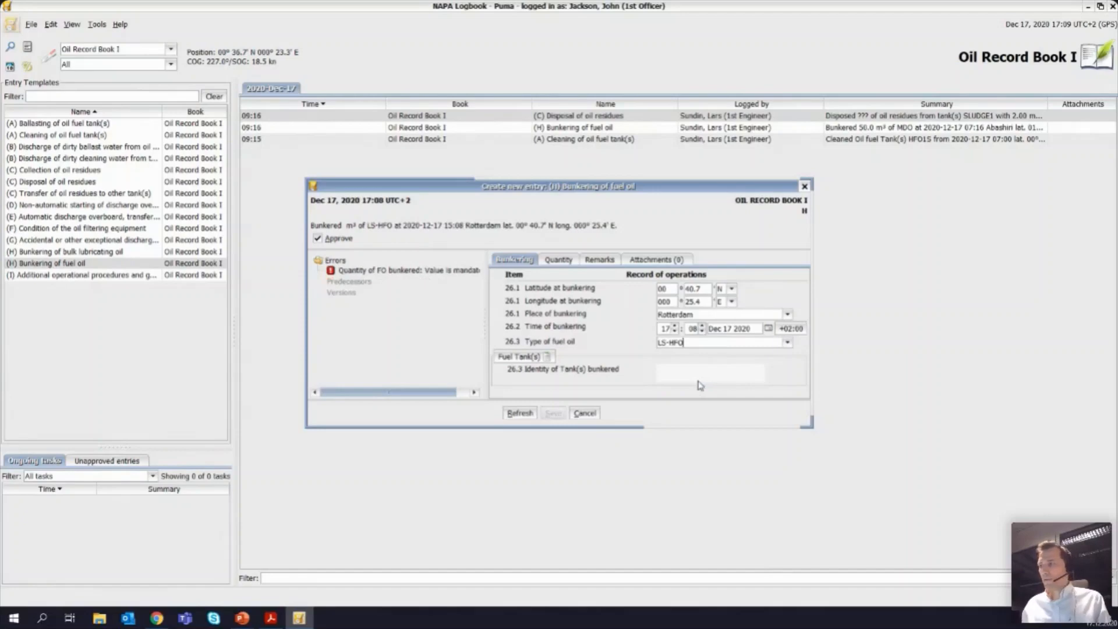
Step: Select HFO1S as the bunkered fuel tank and open the entry's quantity details
left_click(525, 361)
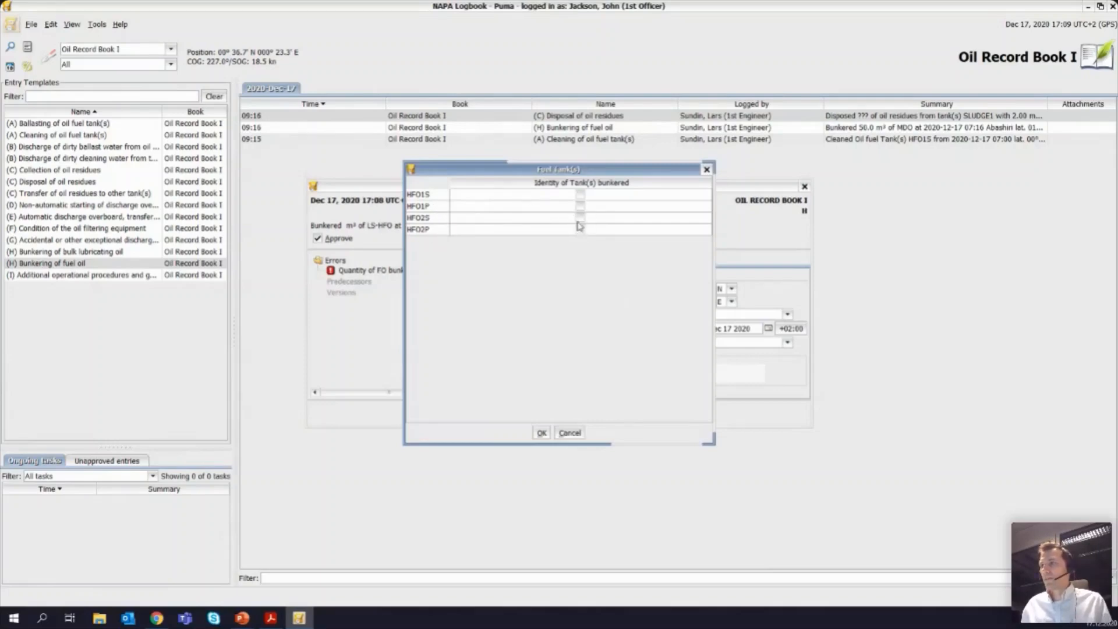
left_click(581, 195)
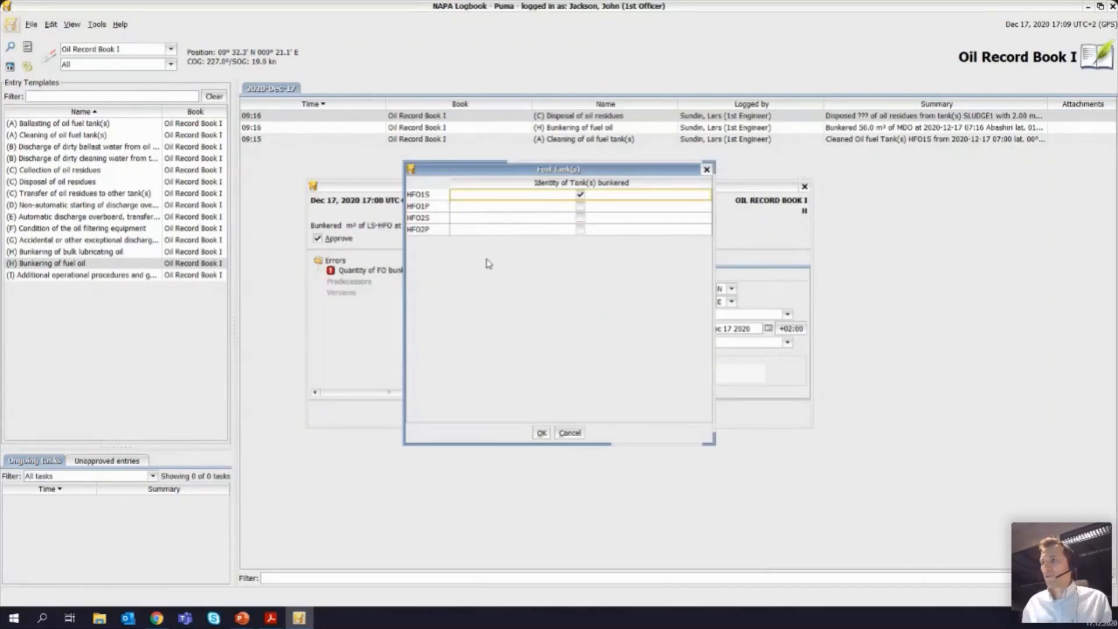
left_click(541, 434)
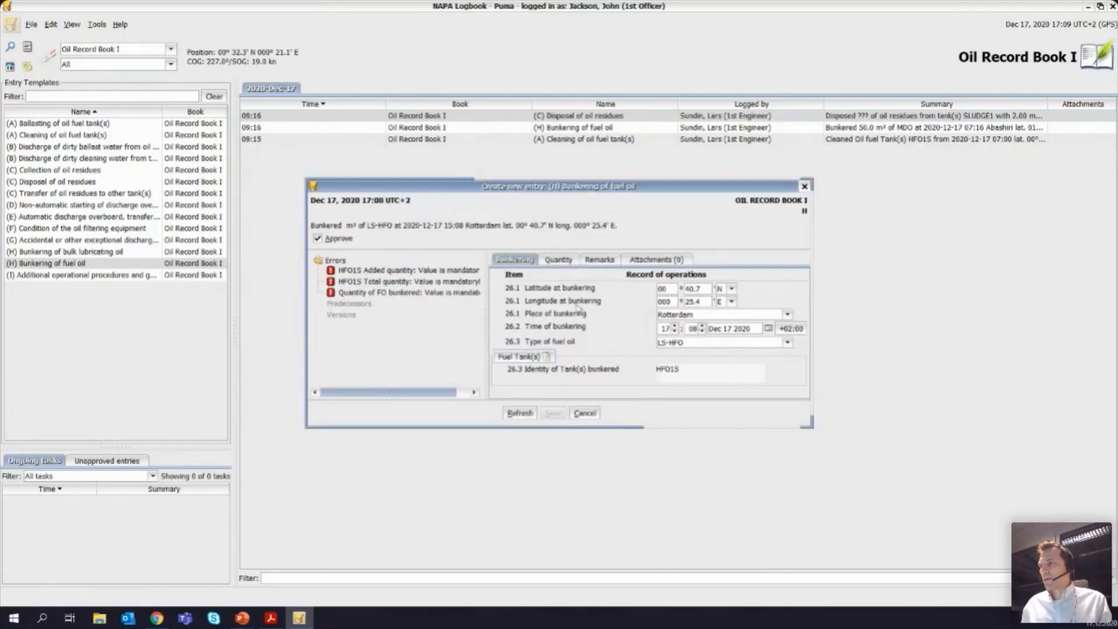
left_click(559, 260)
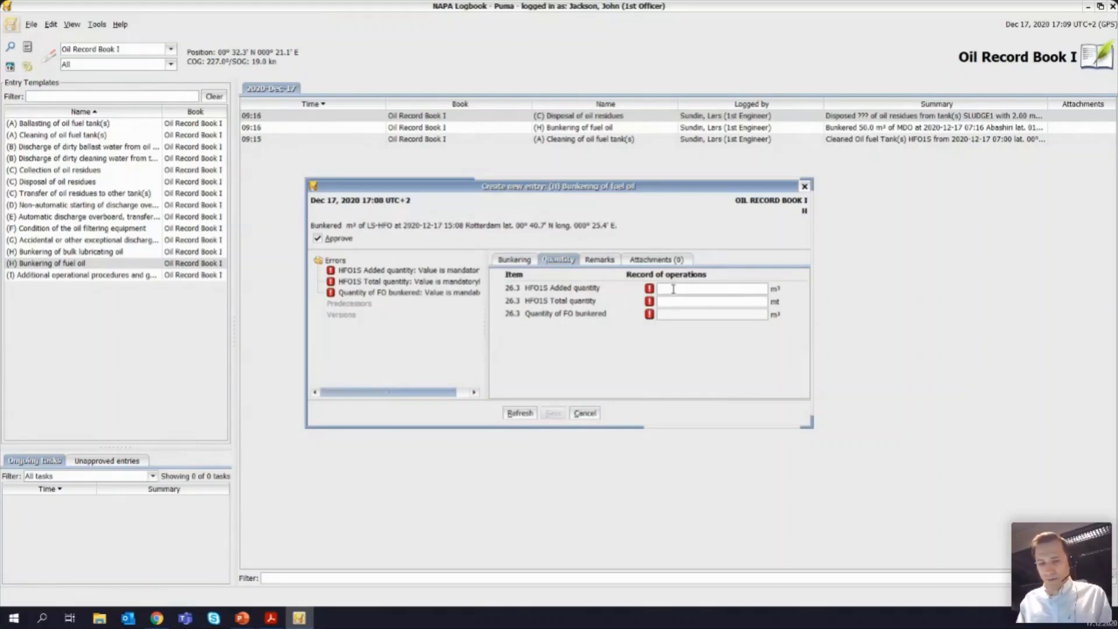
Step: Try to enter 60.00 m³ as the HFO1S added quantity and 15.00 mt as its total quantity
type("6")
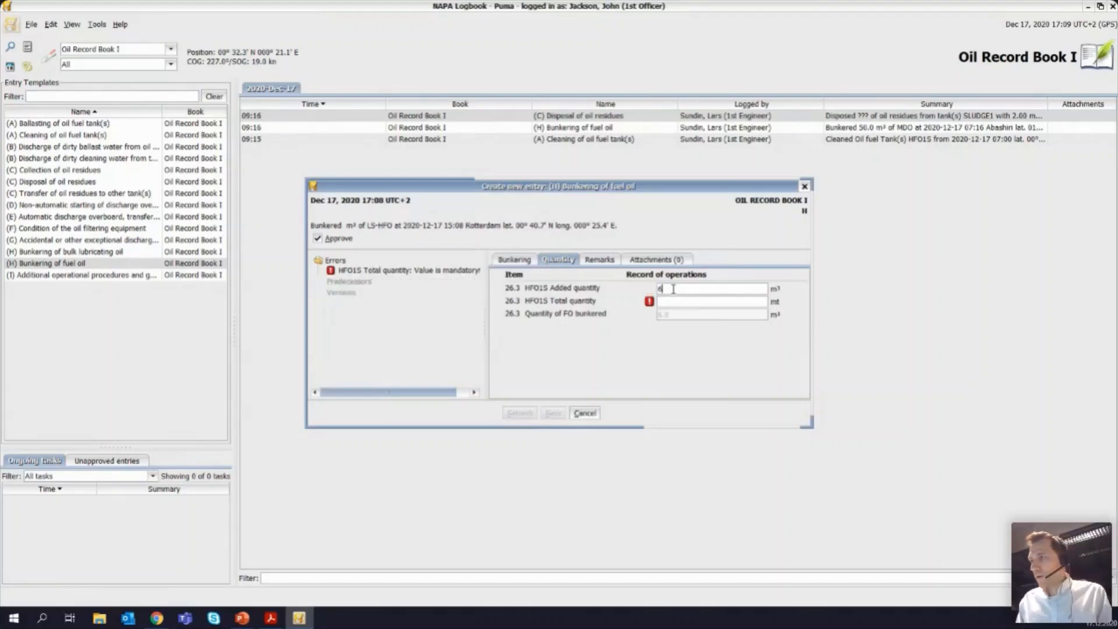
type("0.0")
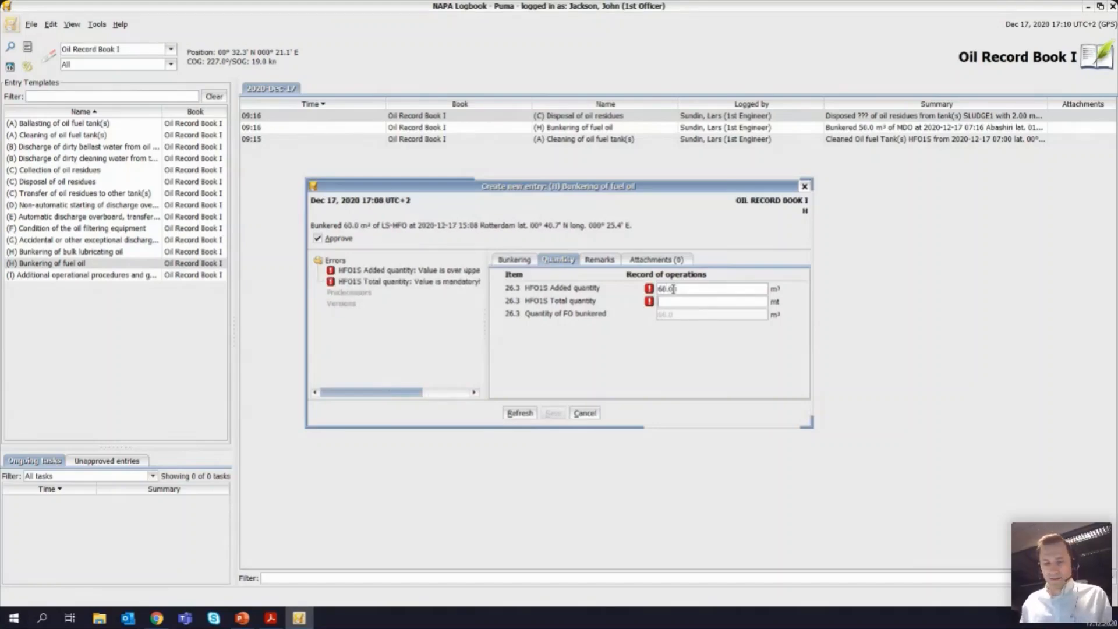
key("Tab")
type("15.00")
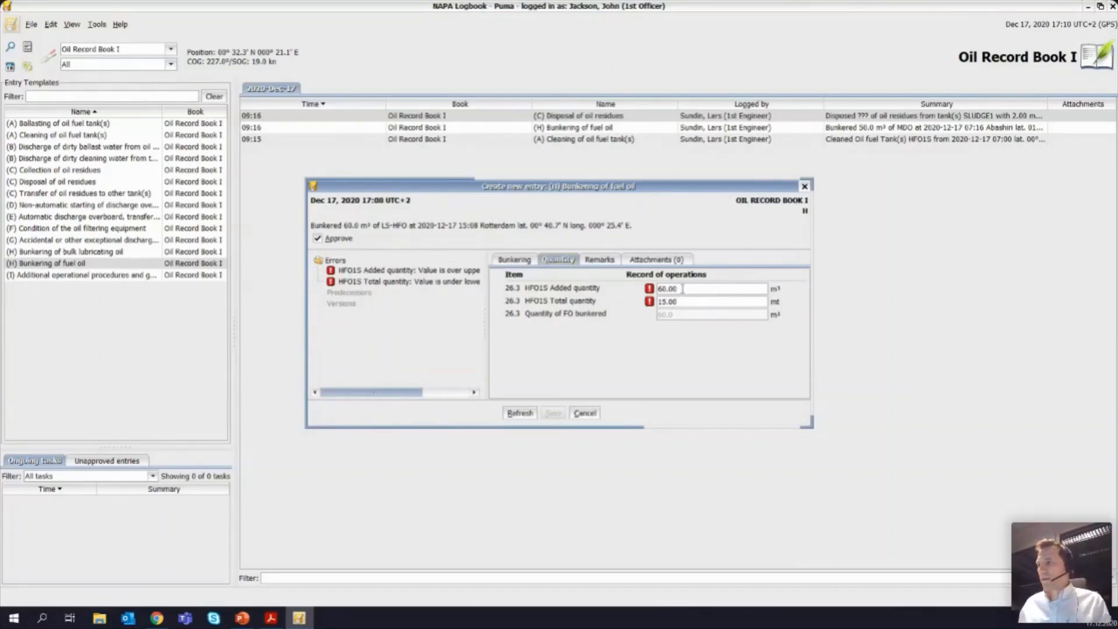
mouse_move(651, 293)
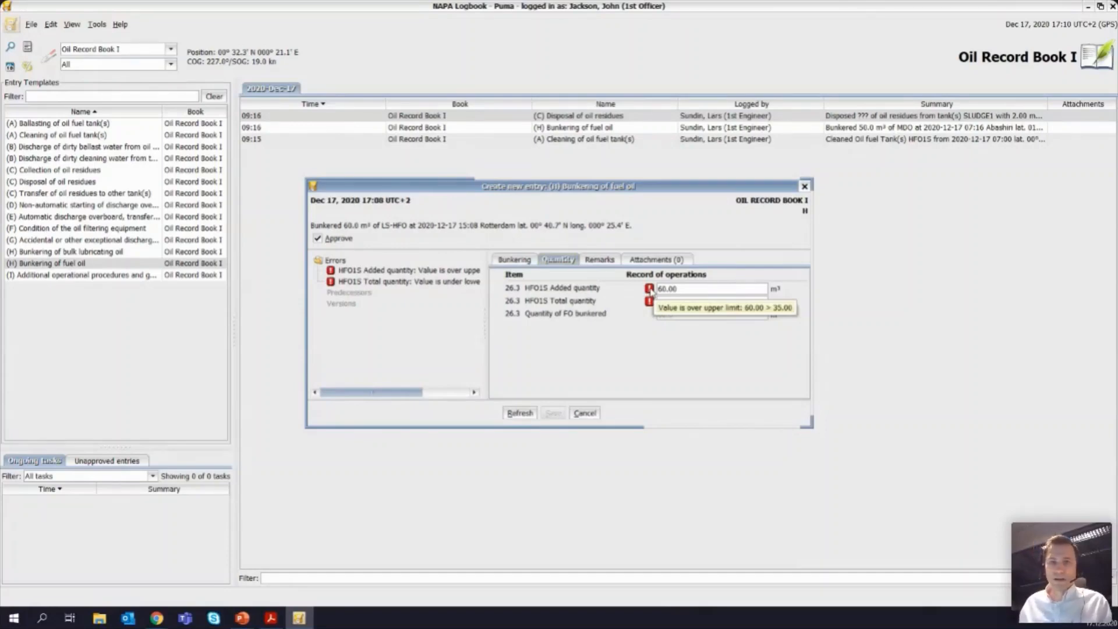
Step: Set the HFO1S added quantity to 30.00 m³ and its total quantity to 35.00 mt, and save the bunkering entry
double_click(689, 290)
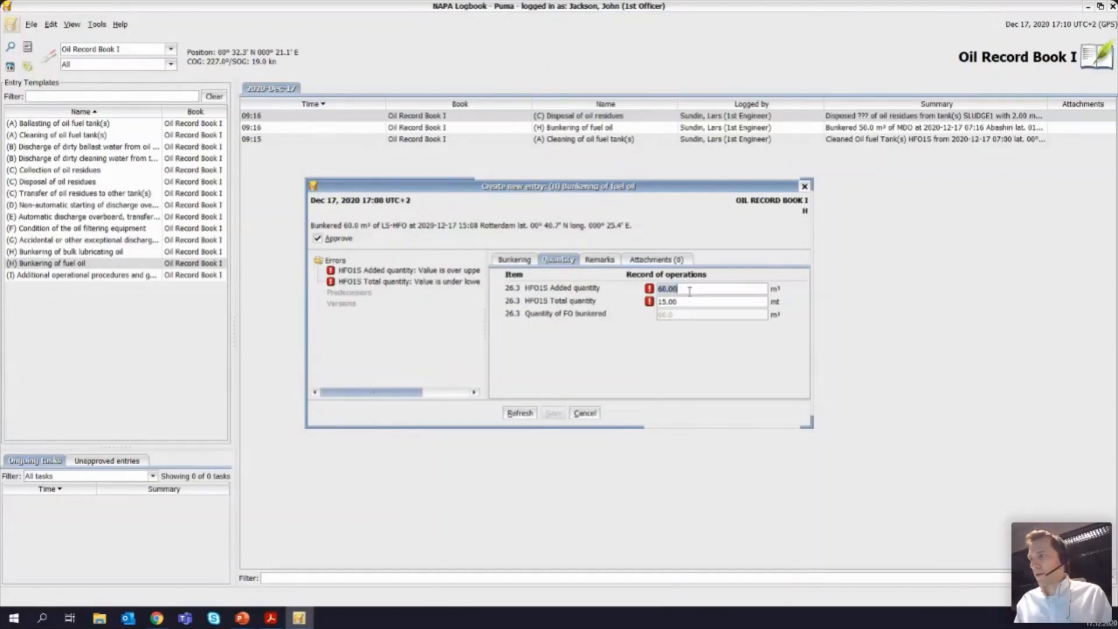
type("30")
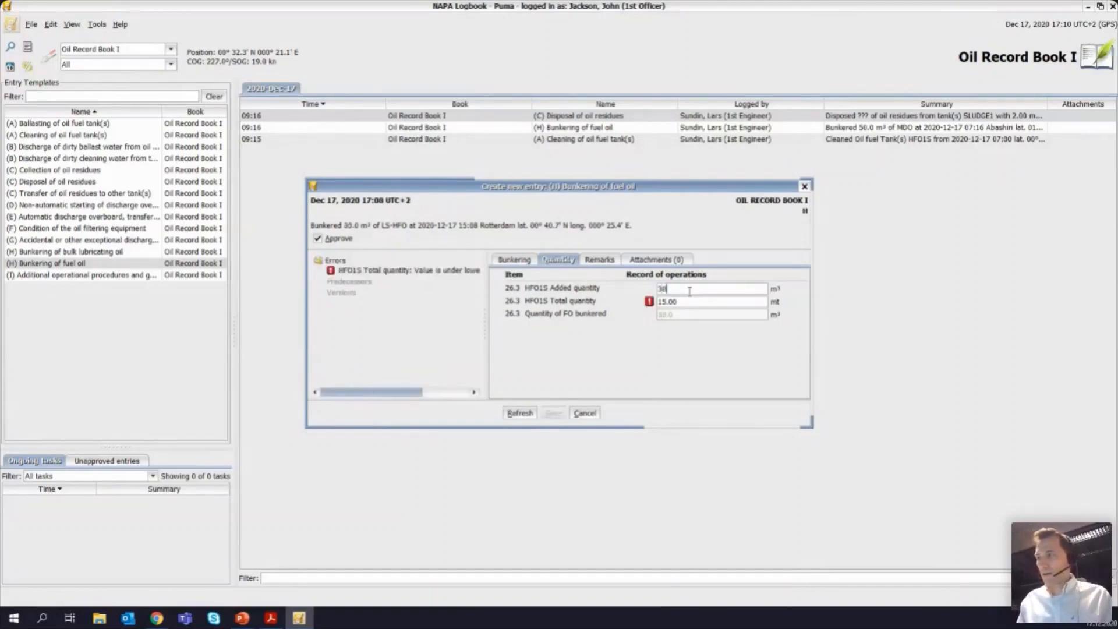
key("Tab")
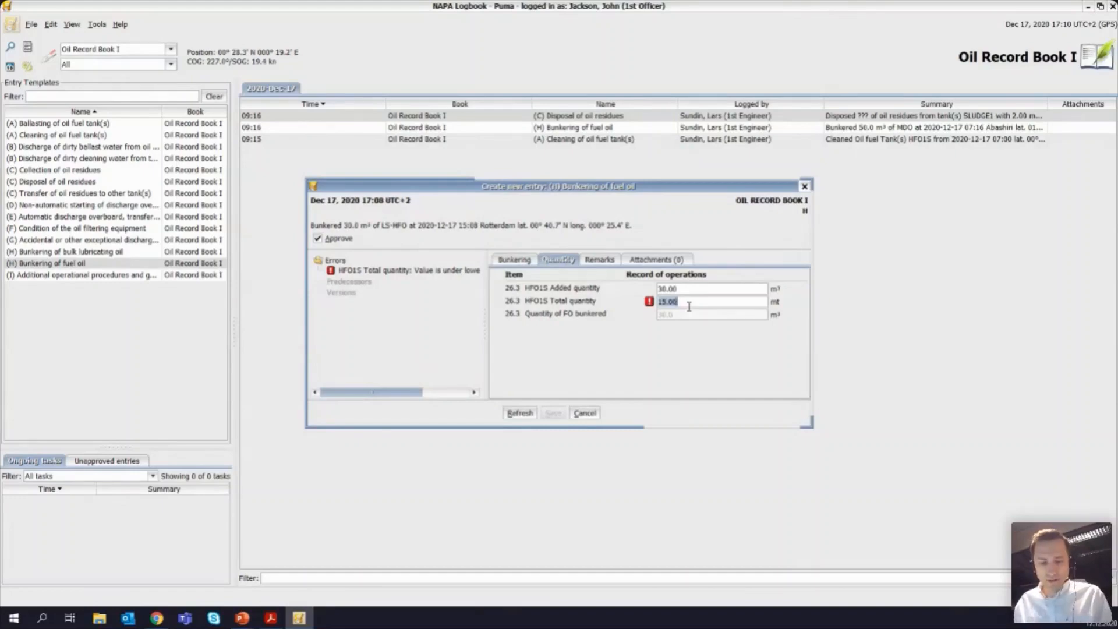
type("35.00")
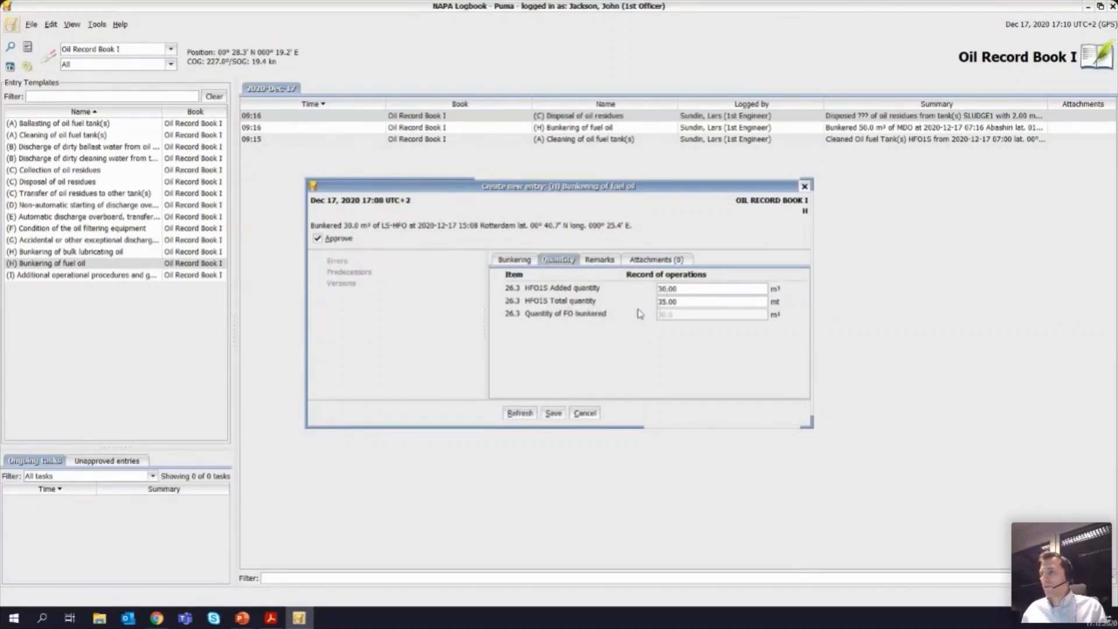
left_click(553, 413)
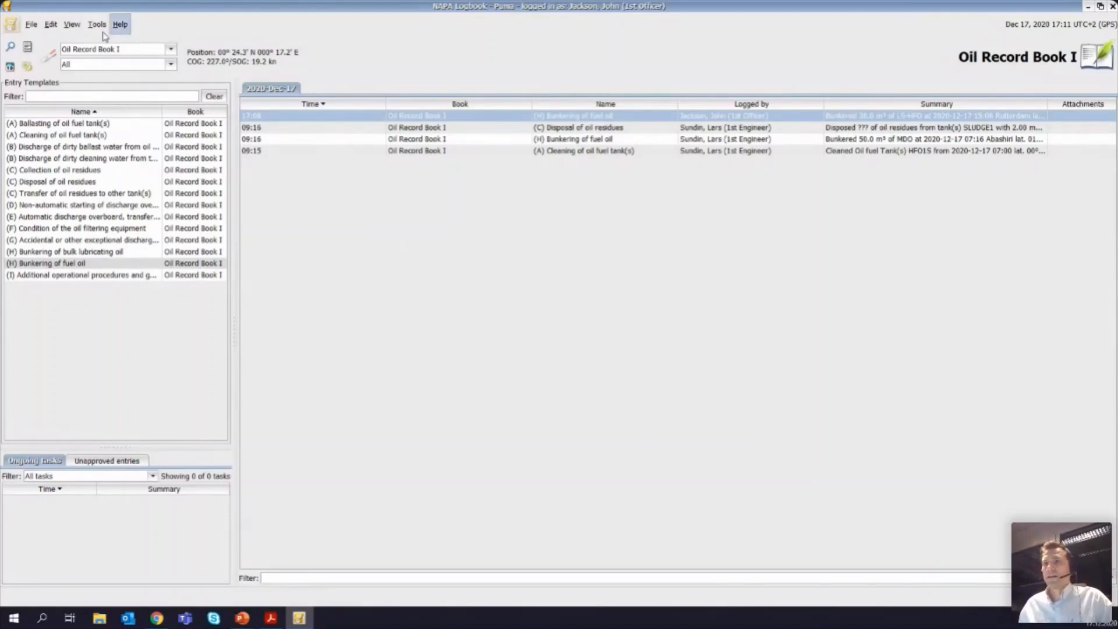
Step: Print the current tab of Oil Record Book I as a PDF preview
left_click(31, 25)
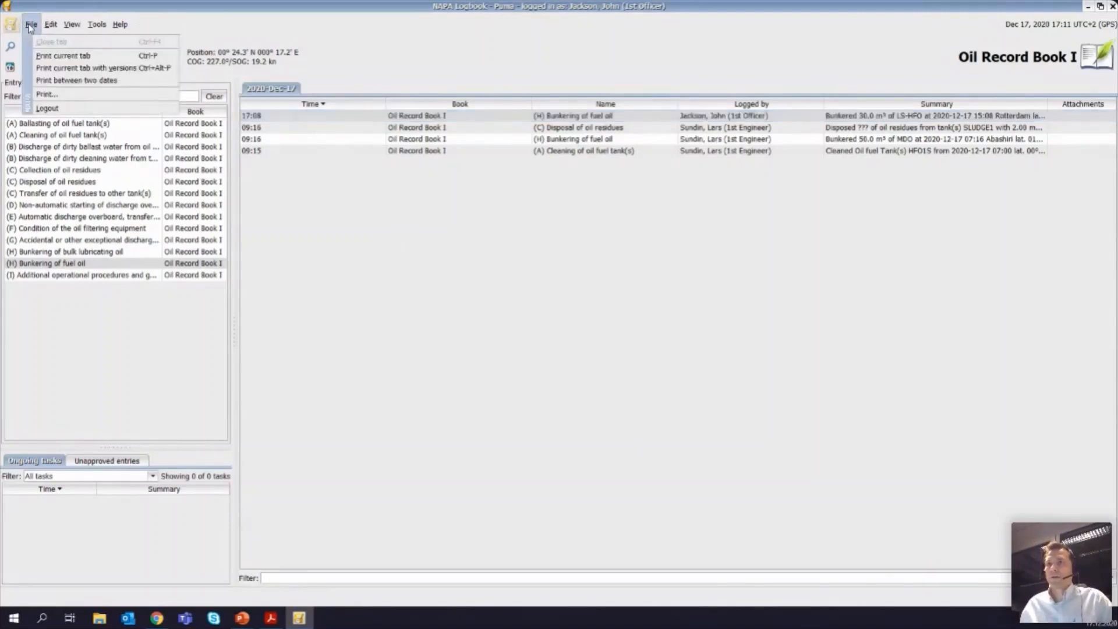
left_click(58, 56)
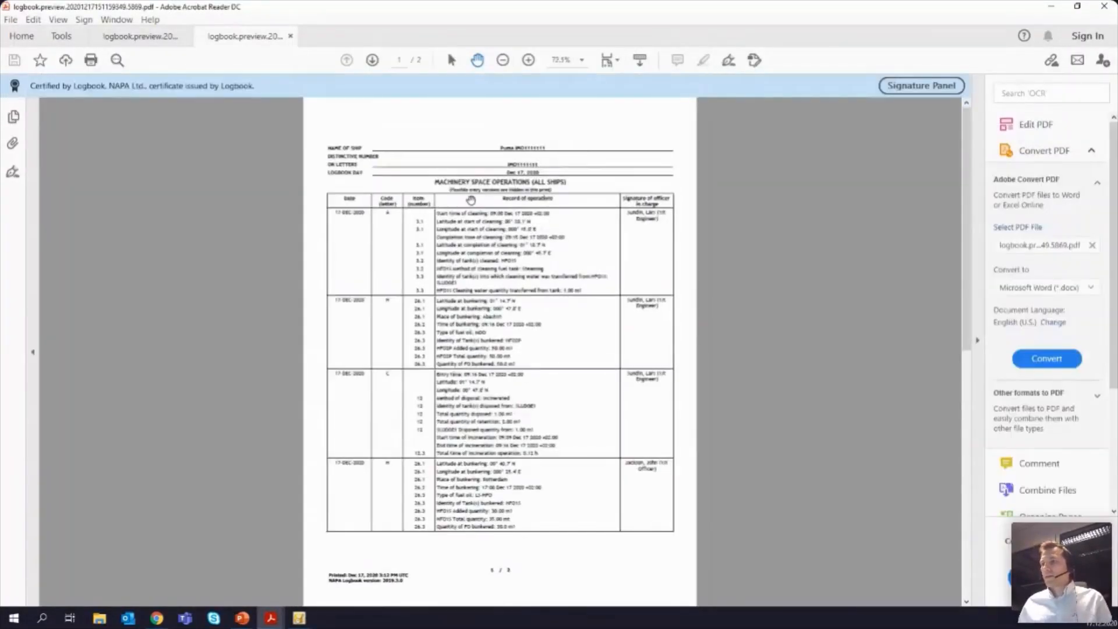
Step: Examine the printed Machinery Space Operations record, including the officer signatures and the Rotterdam bunkering entry, and return to the logbook
scroll(470, 208, "up", 2)
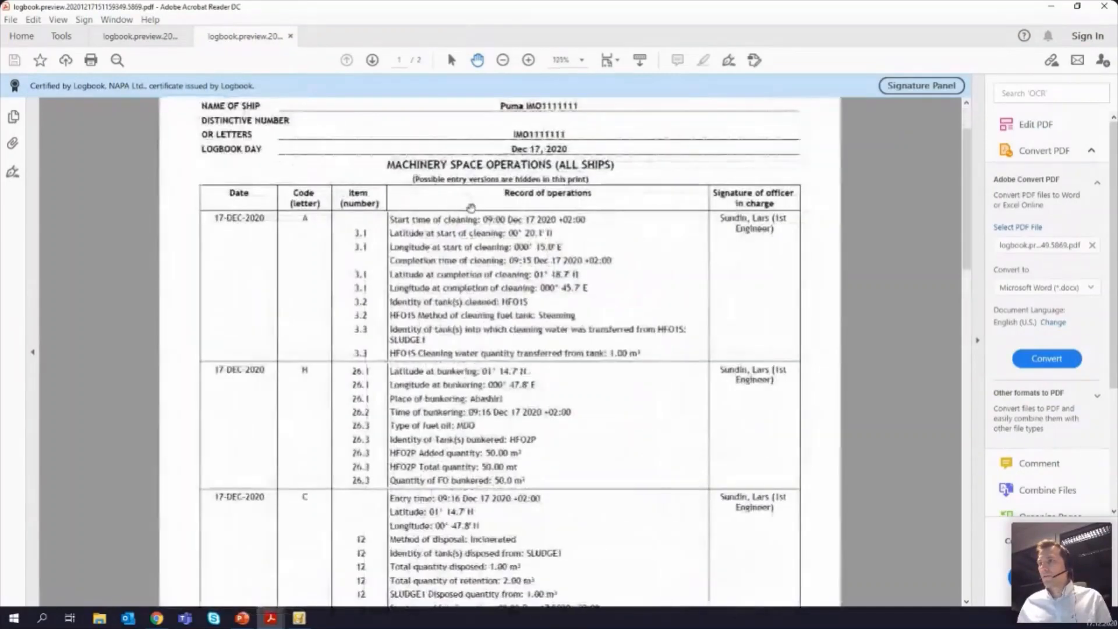
scroll(679, 220, "up", 1)
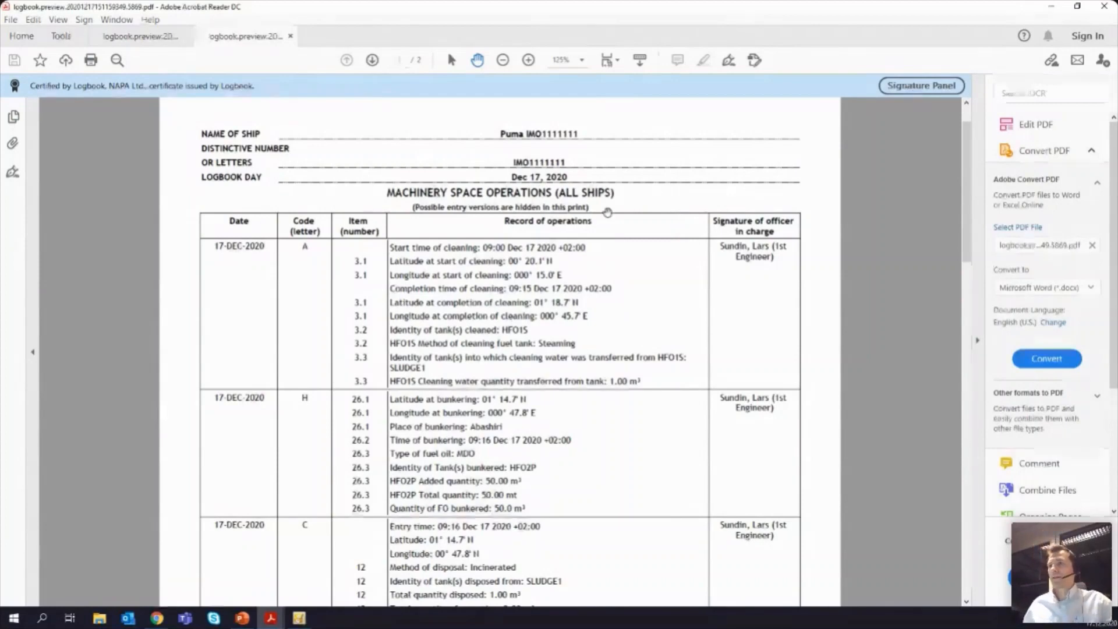
scroll(480, 224, "up", 1)
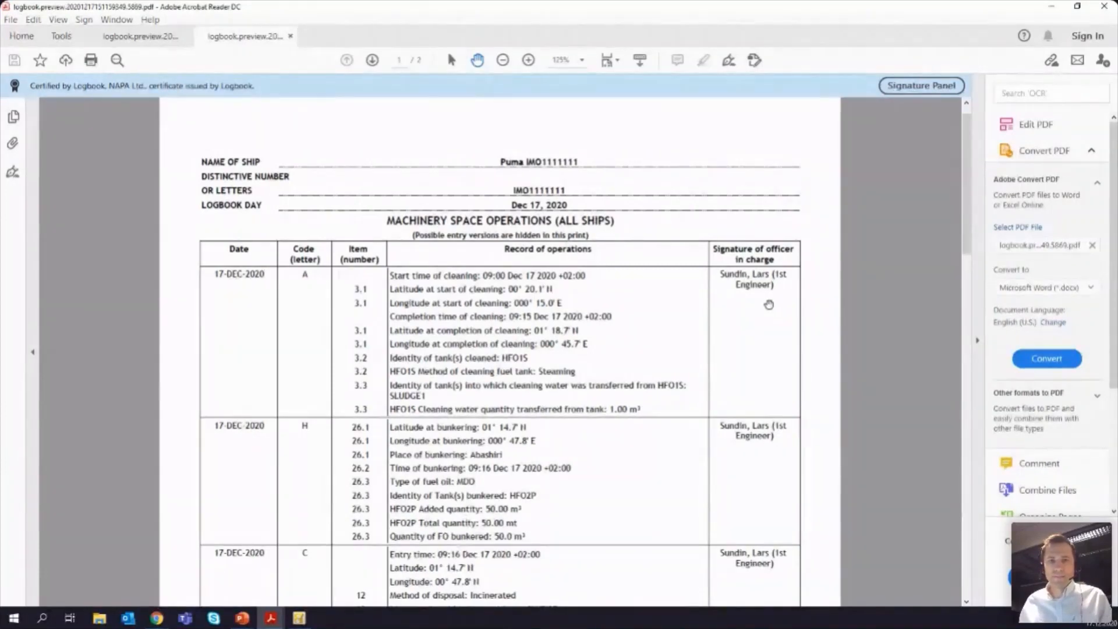
scroll(768, 305, "down", 3)
scroll(769, 305, "down", 7)
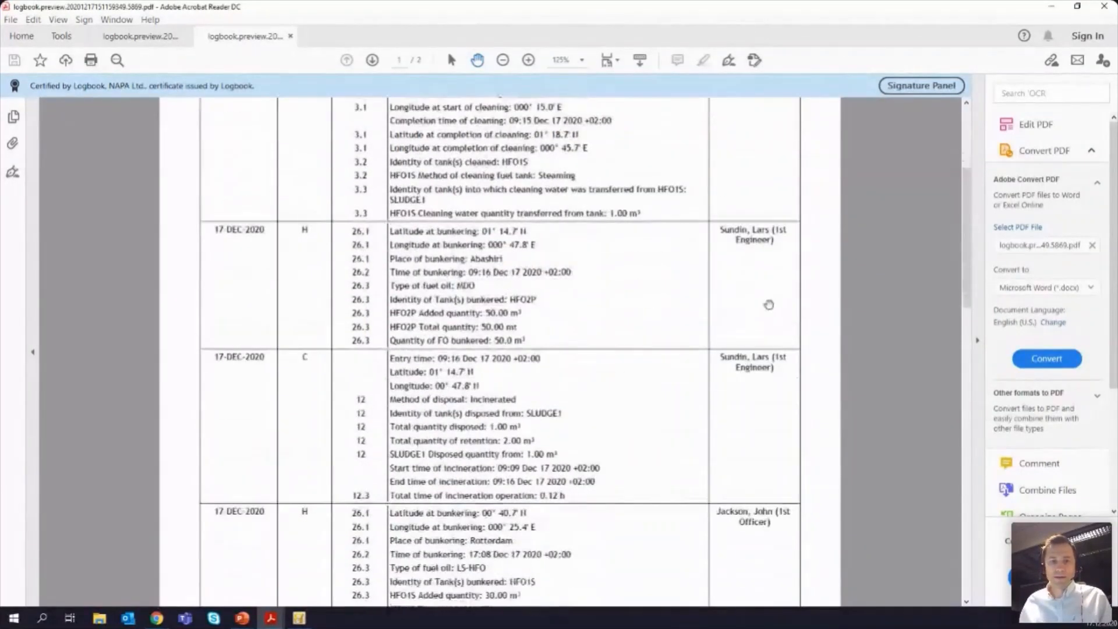
scroll(768, 304, "down", 15)
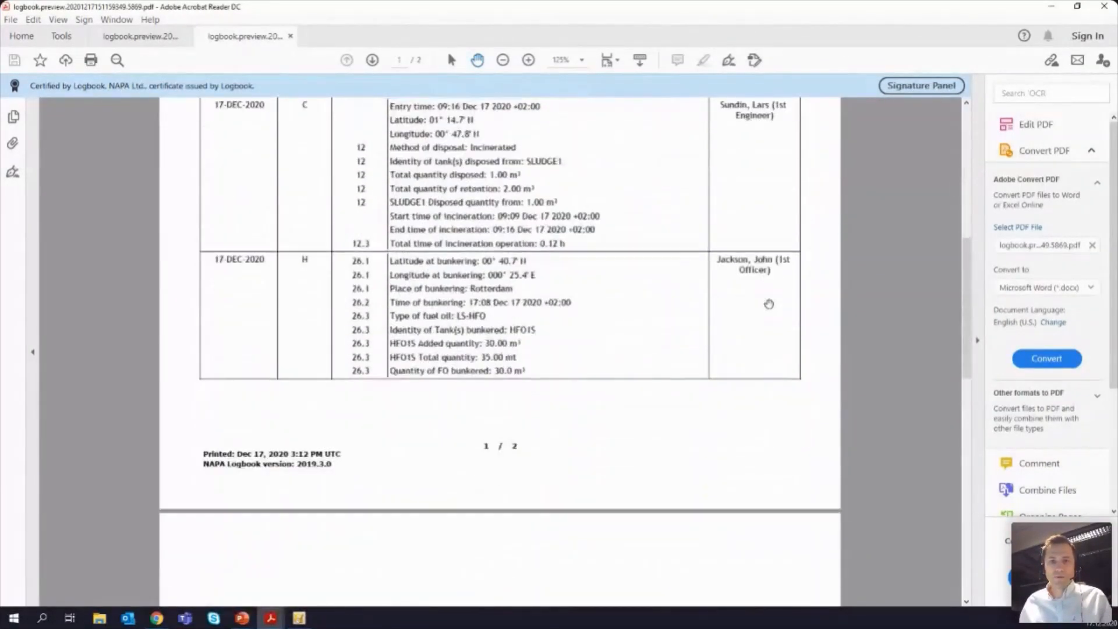
scroll(768, 302, "up", 20)
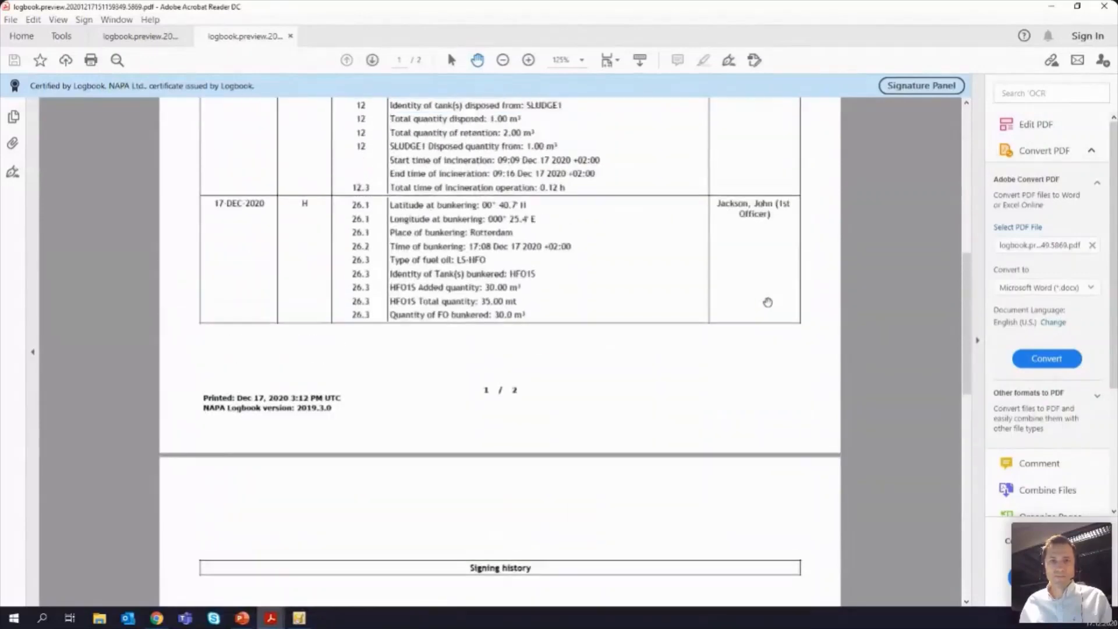
scroll(768, 300, "up", 6)
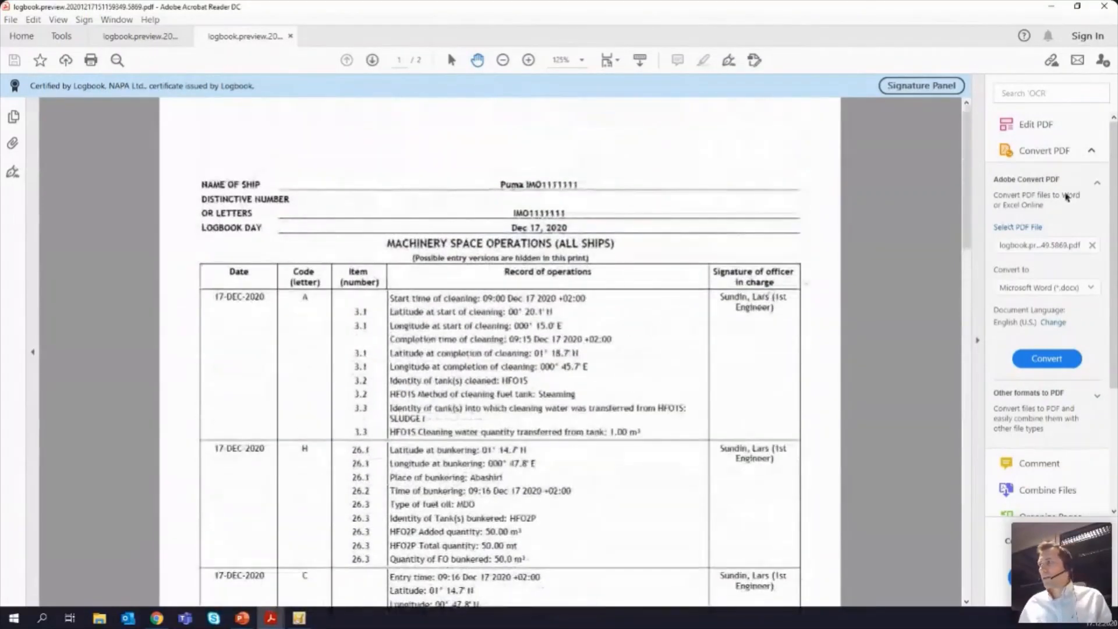
left_click(1054, 7)
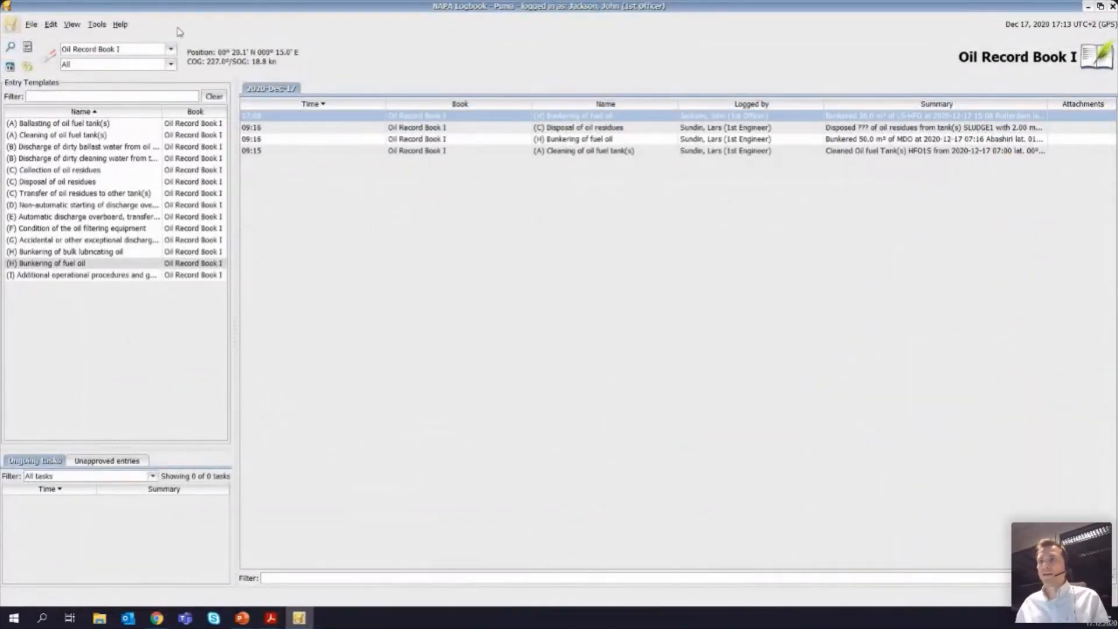
Step: Print the current tab of the Garbage Record Book as a PDF preview and examine the Record of Garbage Discharges Part I
left_click(172, 50)
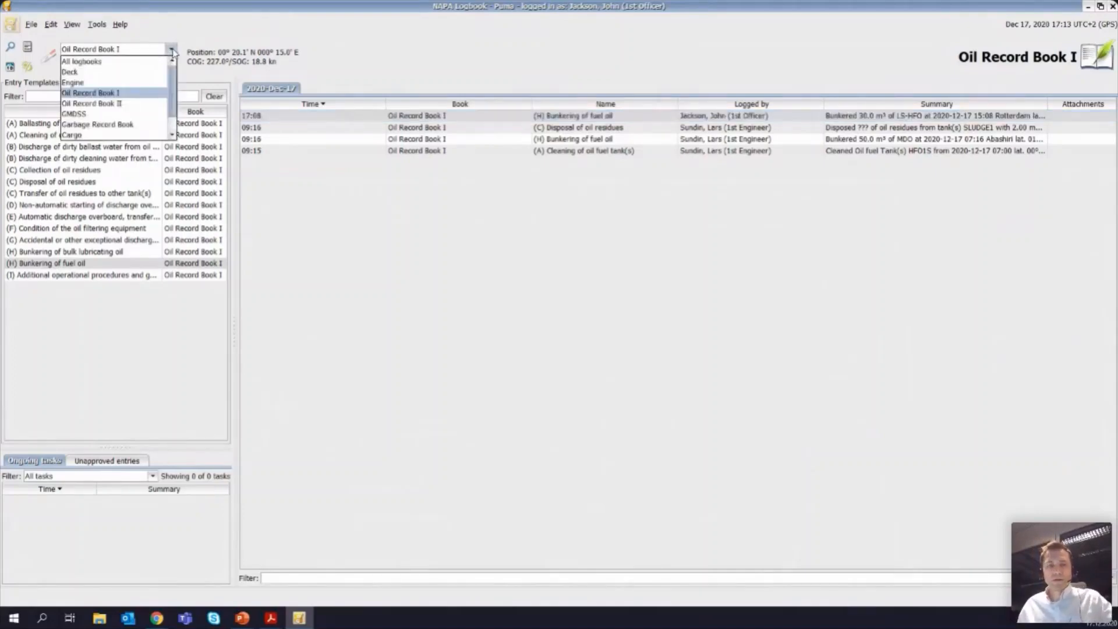
left_click(123, 125)
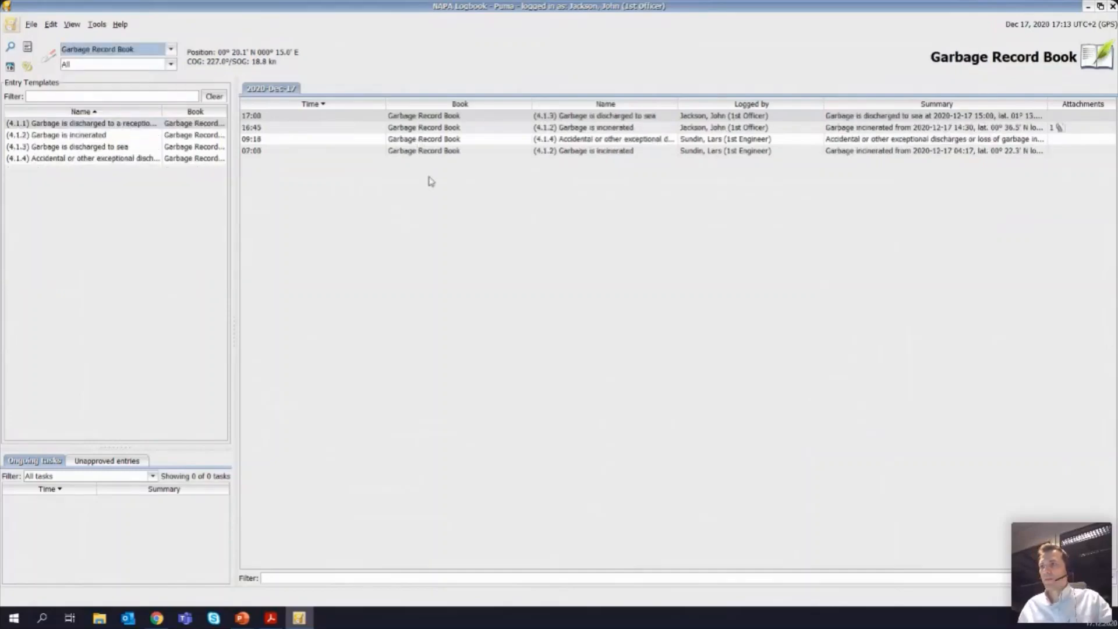
left_click(31, 24)
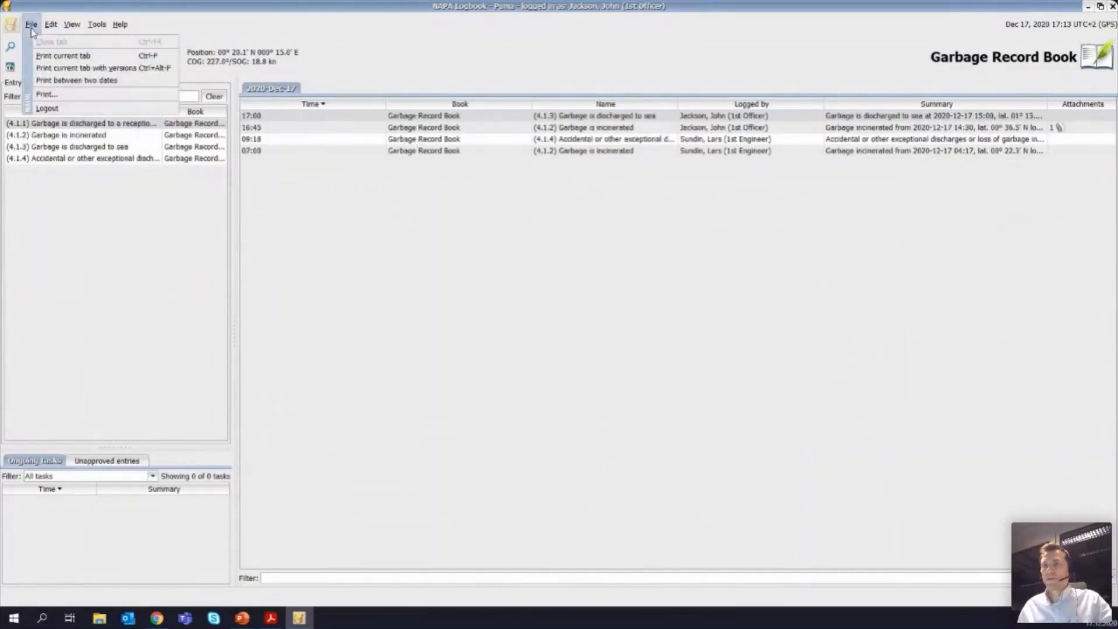
left_click(53, 57)
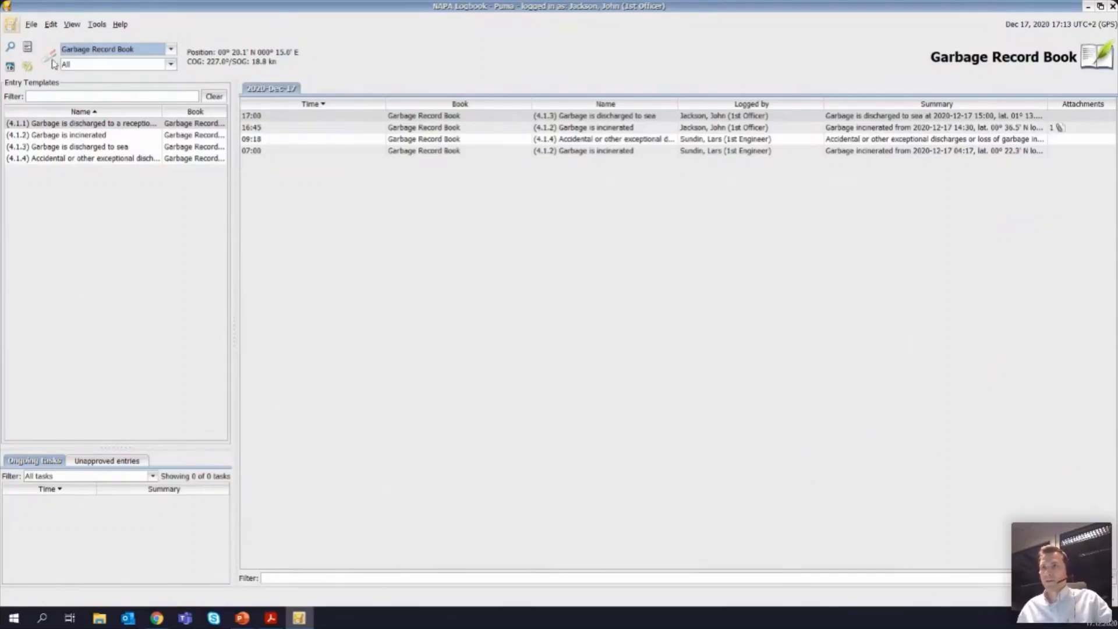
left_click(35, 27)
left_click(63, 55)
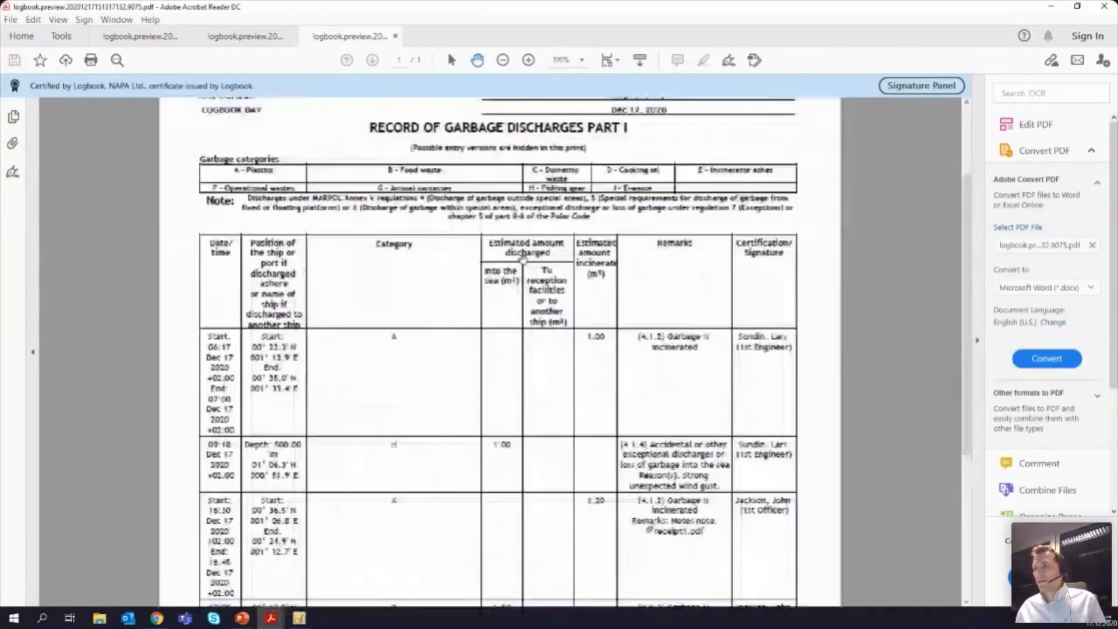
scroll(512, 255, "up", 3, "ctrl")
scroll(498, 244, "up", 3)
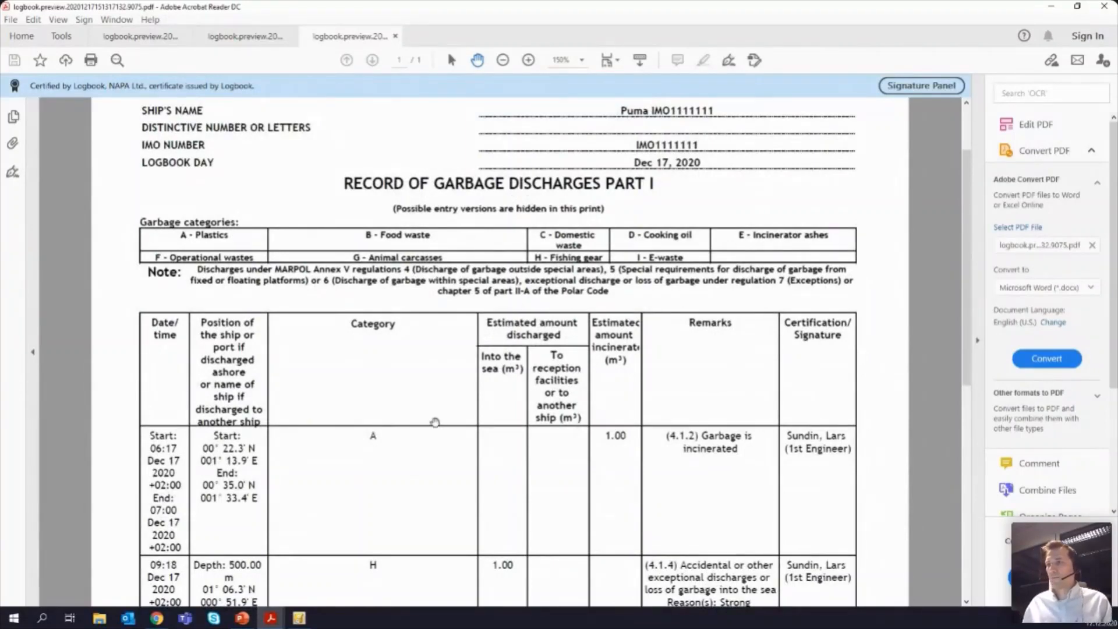
scroll(460, 389, "up", 2)
scroll(467, 388, "down", 3)
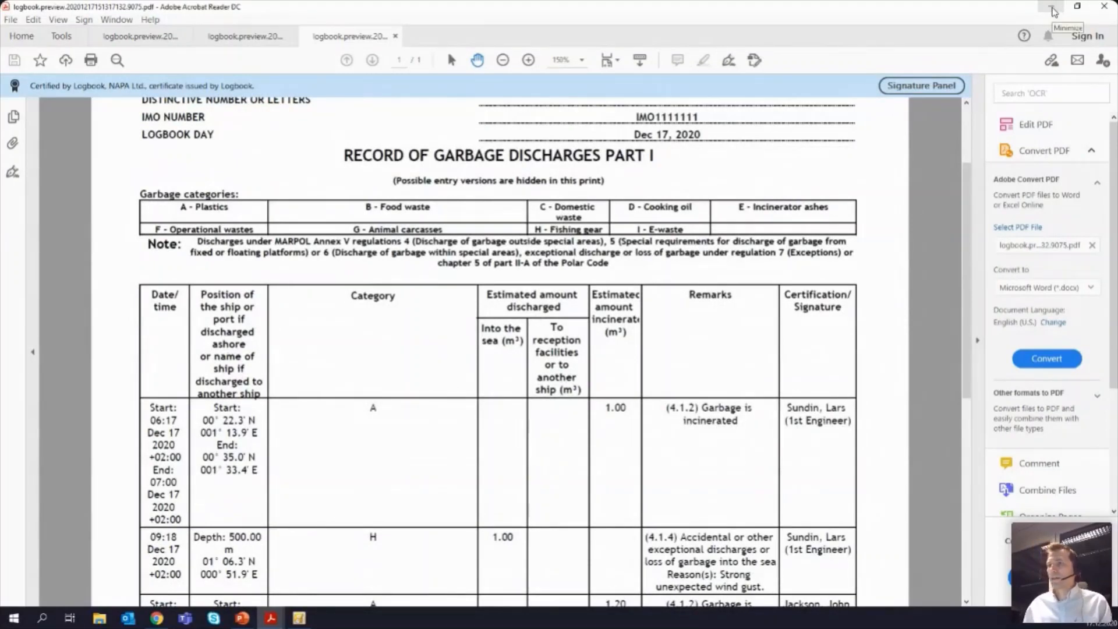
Step: Return to the logbook and correct the 17:00 garbage discharge to sea entry to 1.00 m³ food wastes and 0.50 m³ cooking oil, then save it
left_click(1052, 7)
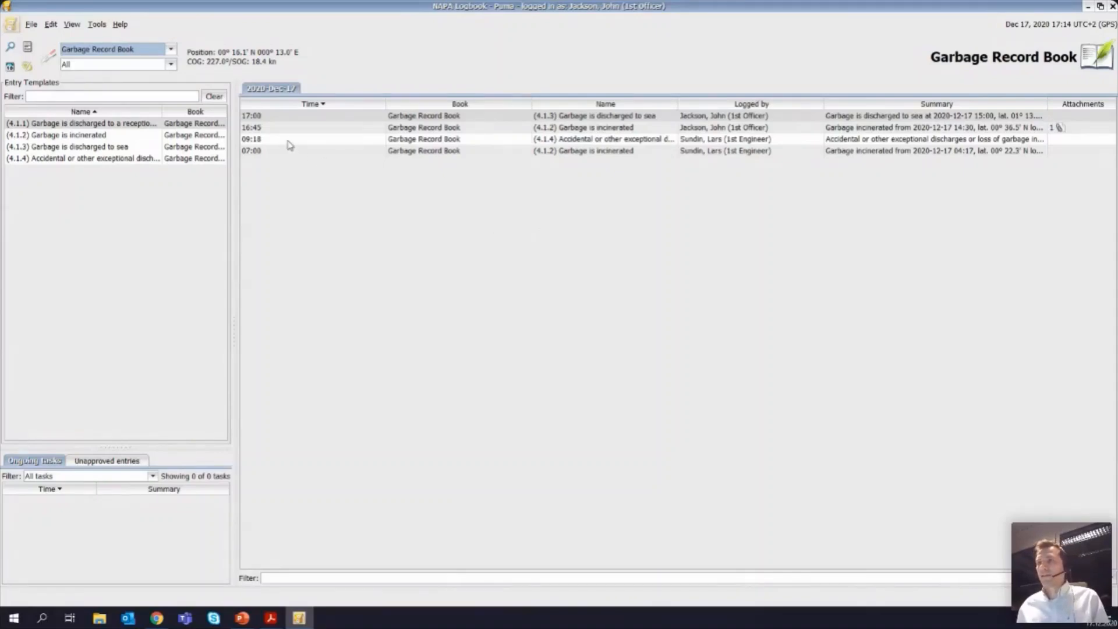
double_click(279, 119)
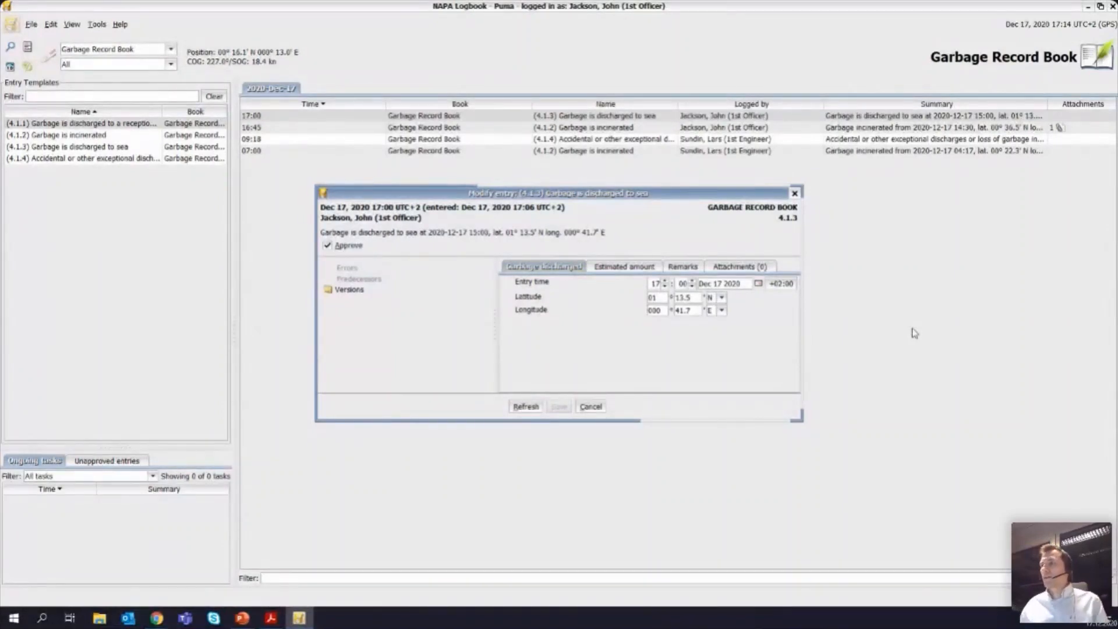
left_click(600, 265)
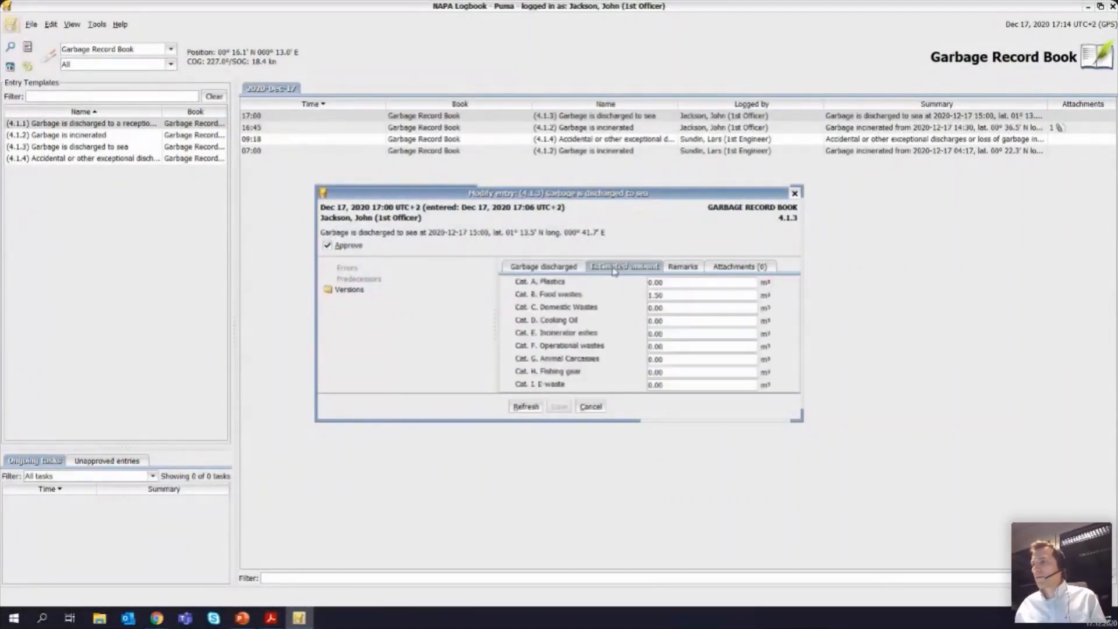
double_click(672, 295)
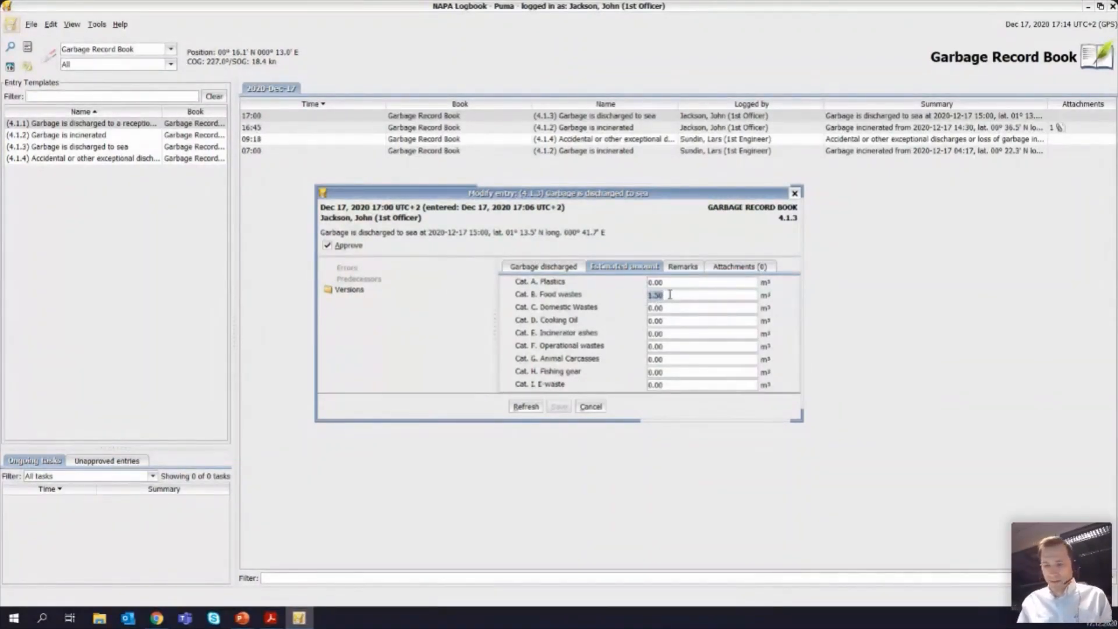
type("1")
key("Tab")
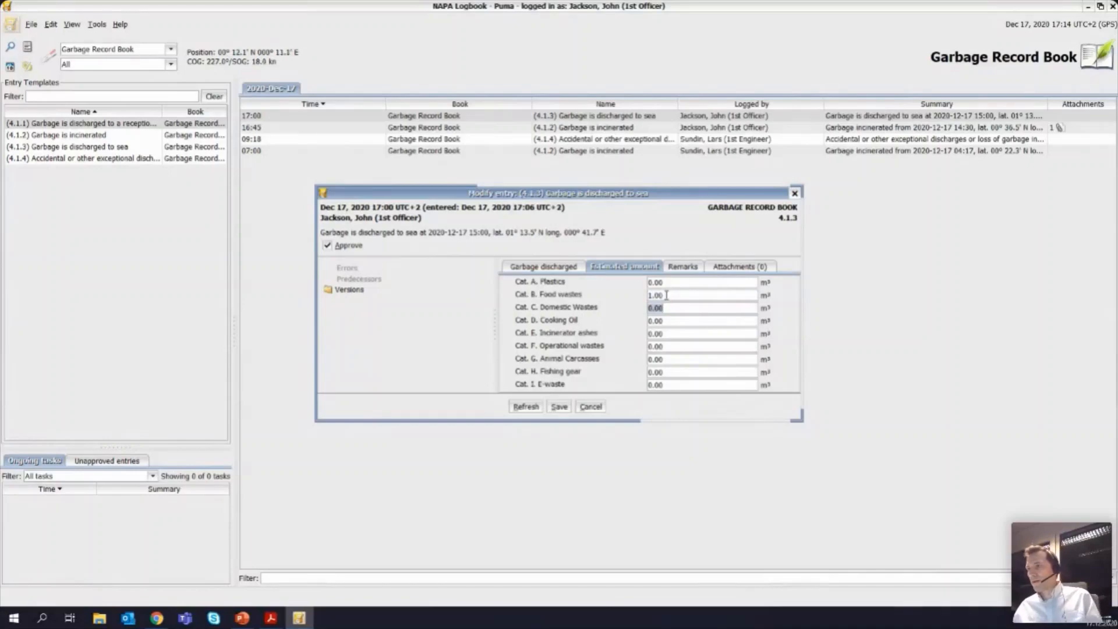
double_click(666, 321)
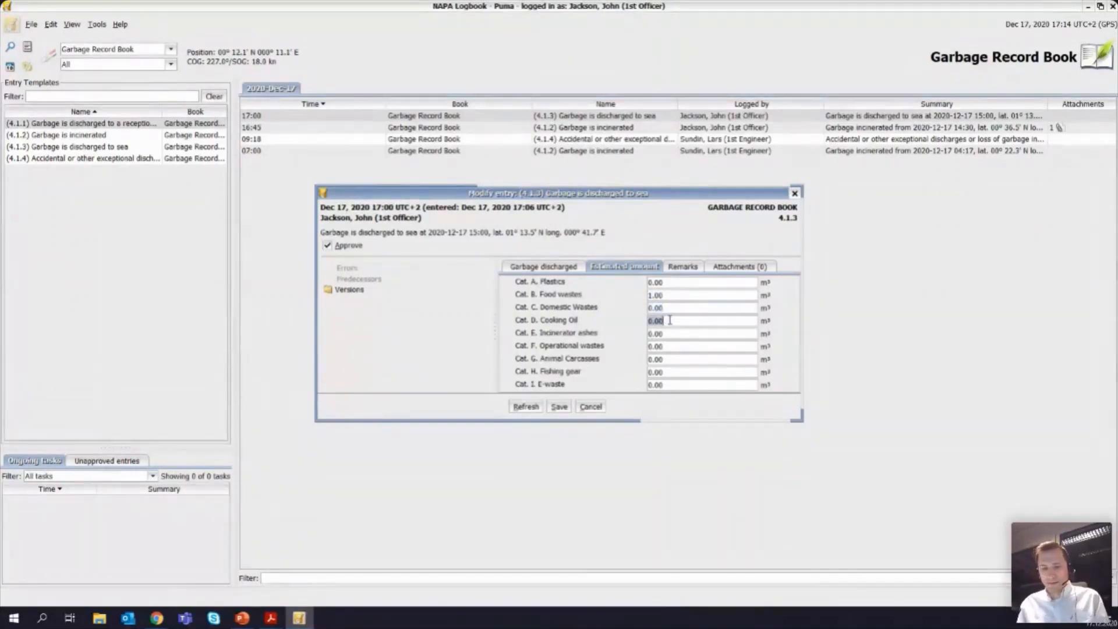
type(".5")
key("Tab")
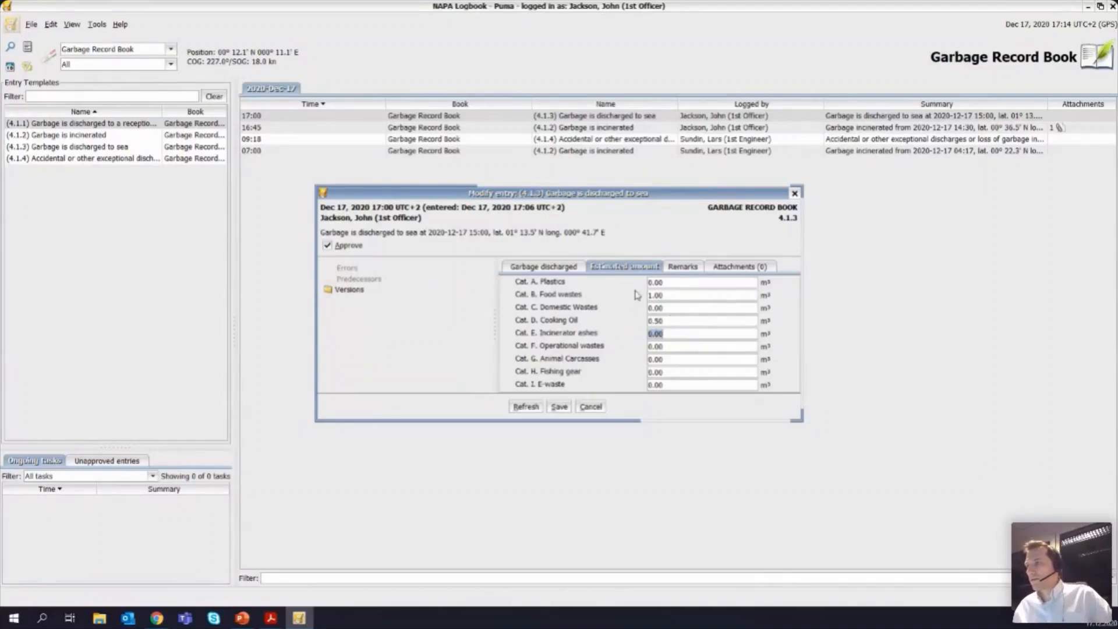
left_click(559, 407)
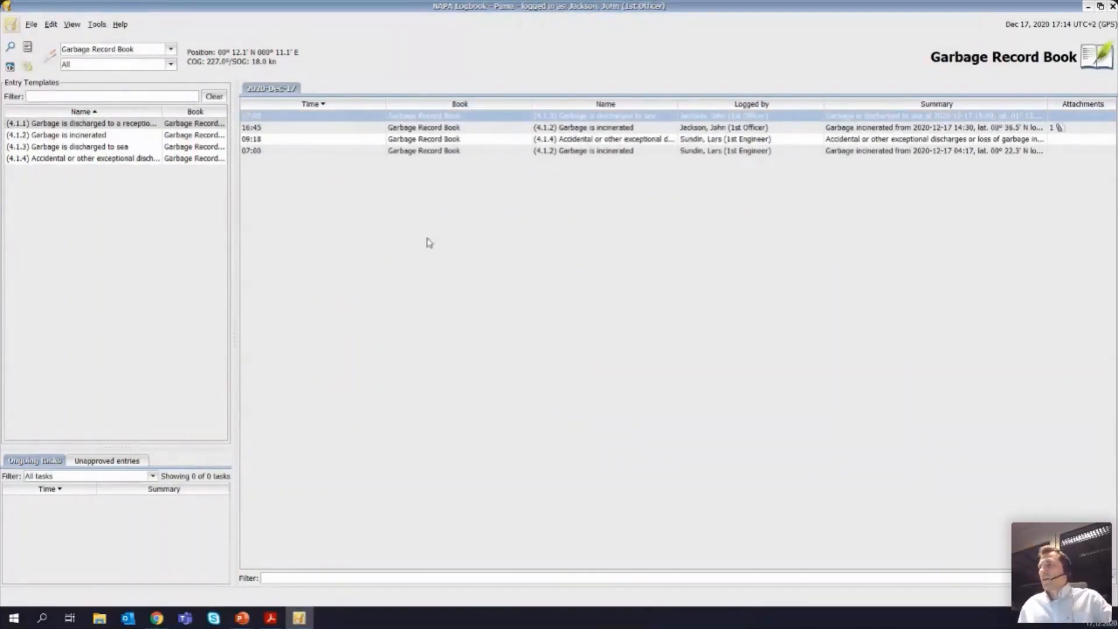
Step: Reopen the 17:00 garbage discharge entry and compare its estimated amounts with those of the 17:06 version, leaving the entry unchanged
double_click(419, 120)
left_click(635, 268)
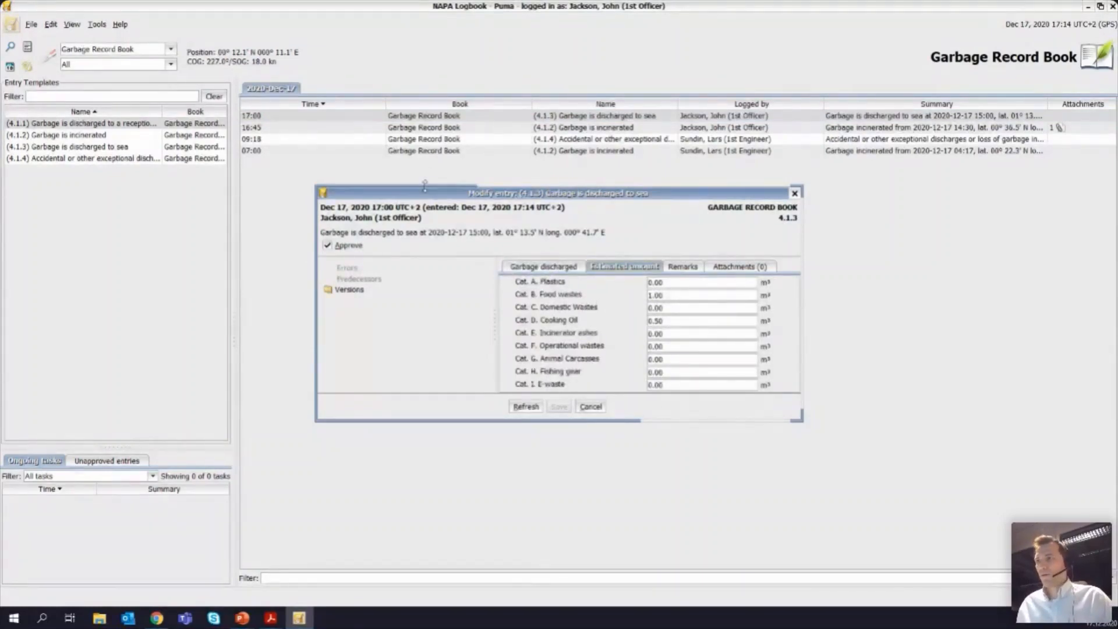
left_click_drag(428, 199, 422, 186)
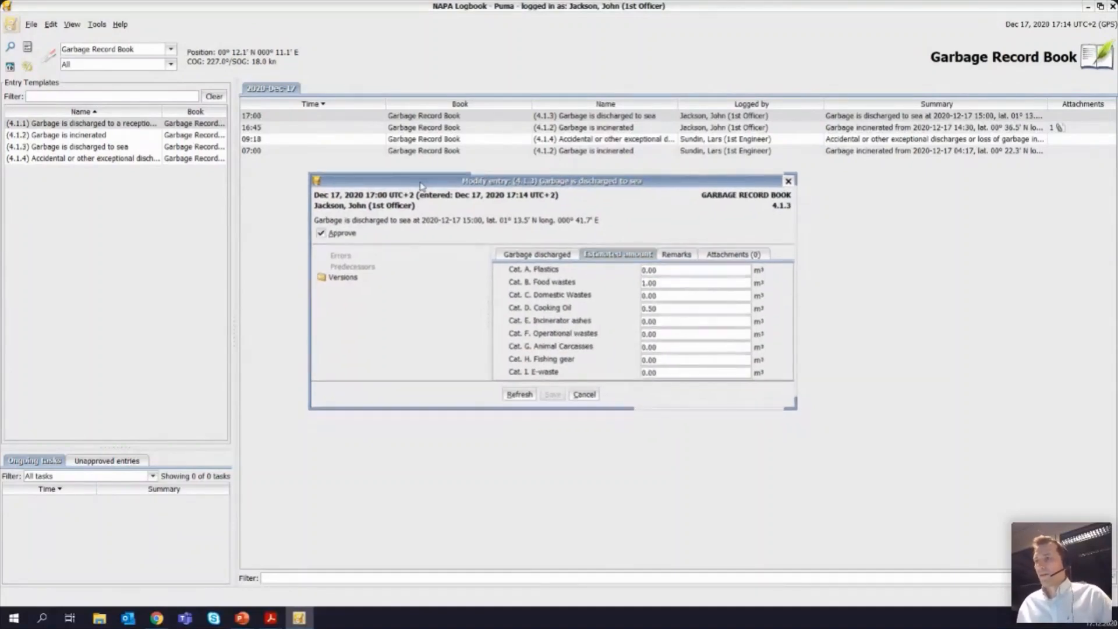
double_click(324, 282)
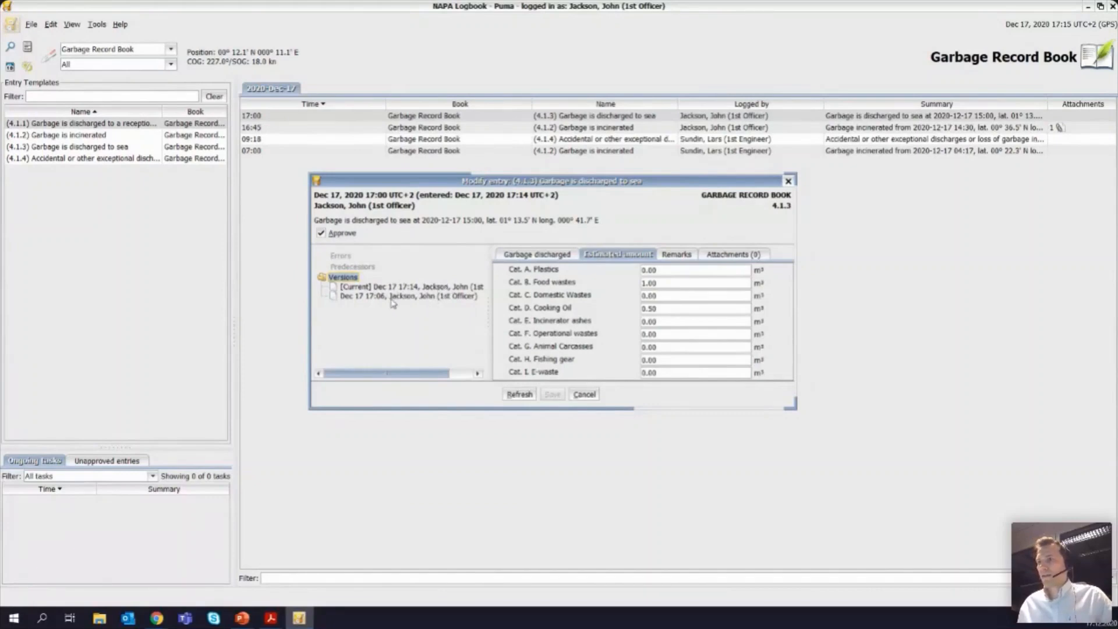
double_click(391, 296)
left_click_drag(485, 209, 232, 147)
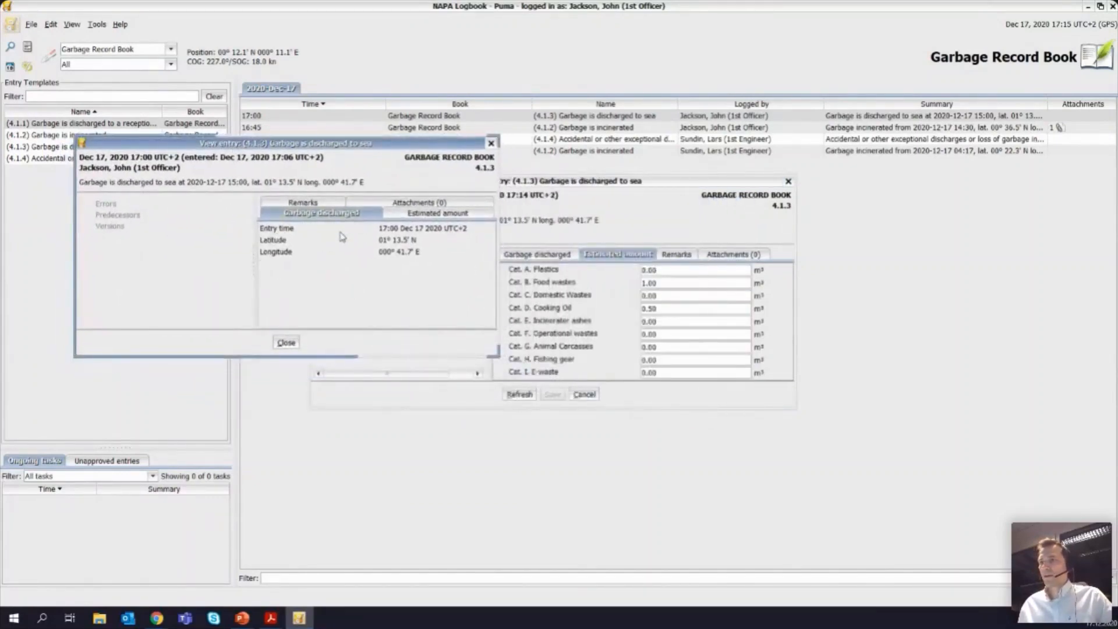
left_click_drag(616, 180, 823, 182)
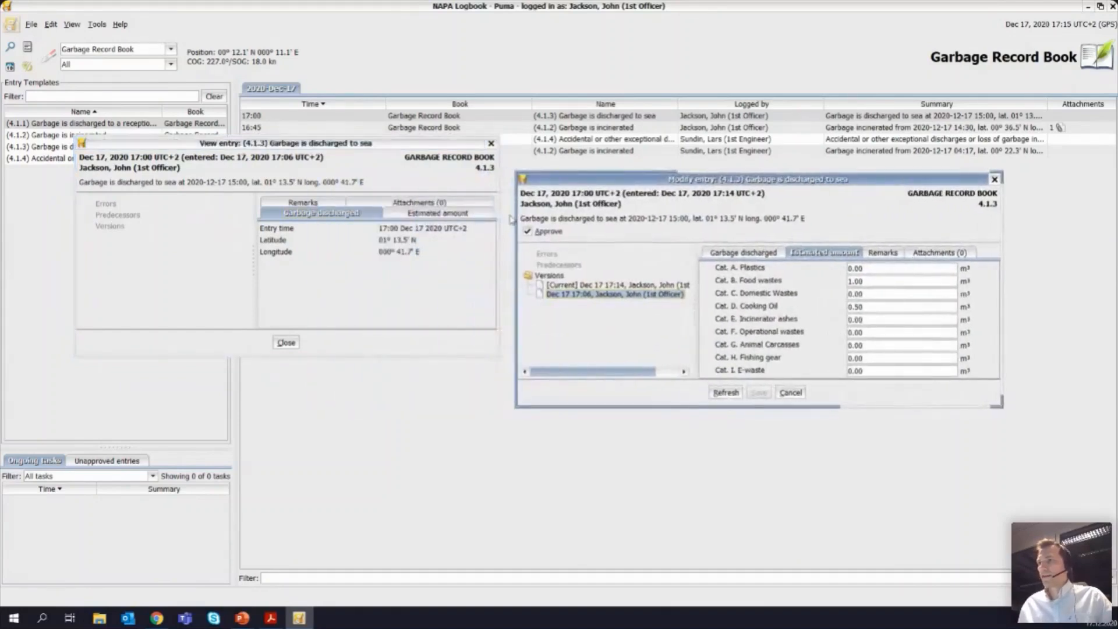
left_click(428, 216)
left_click(577, 239)
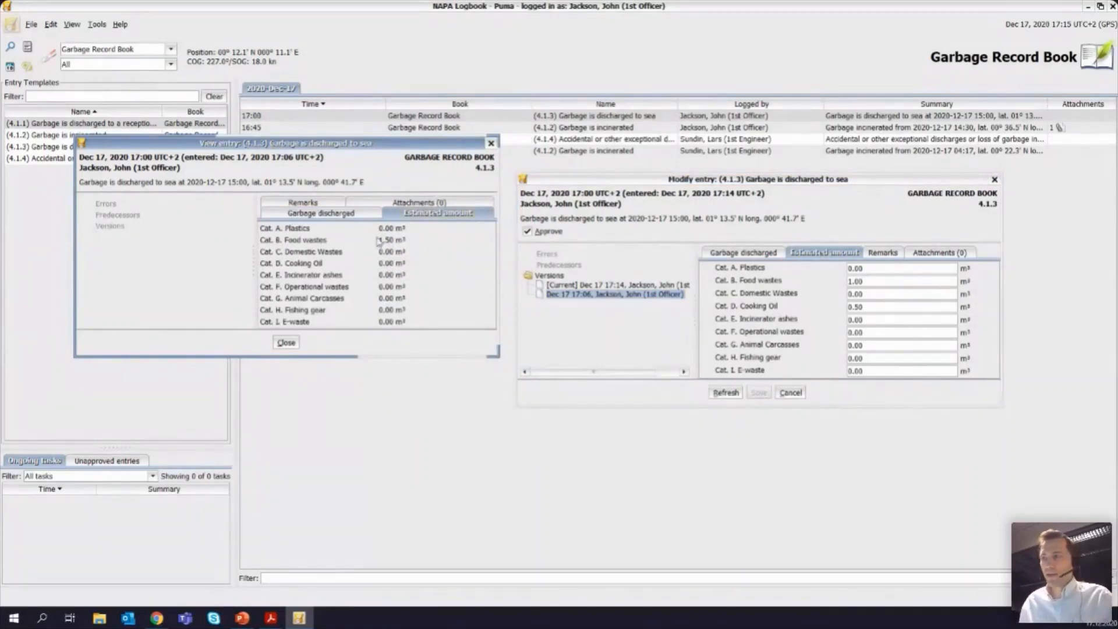
left_click(286, 342)
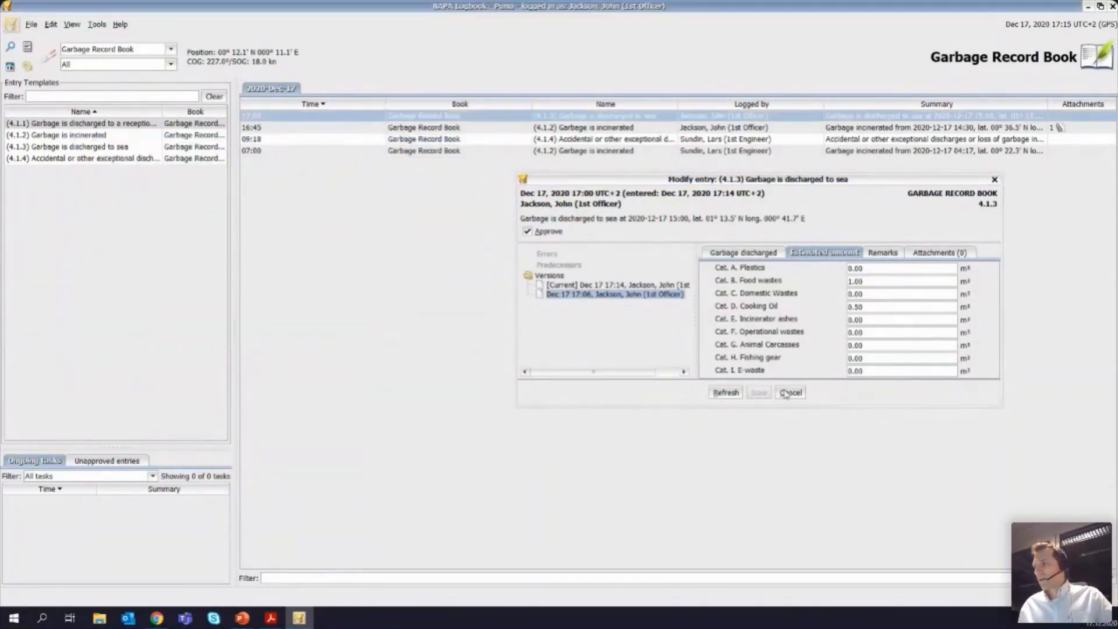
left_click(790, 392)
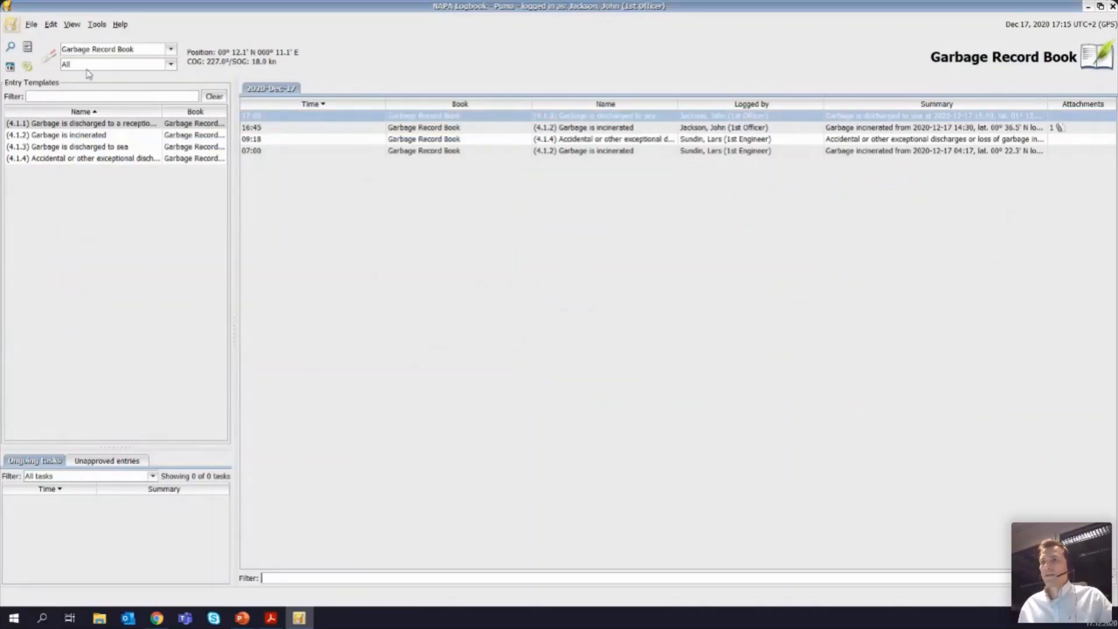
Step: Print the current Garbage Record Book tab with versions as a PDF, examine the superseded discharge entry, and return to the logbook
left_click(31, 23)
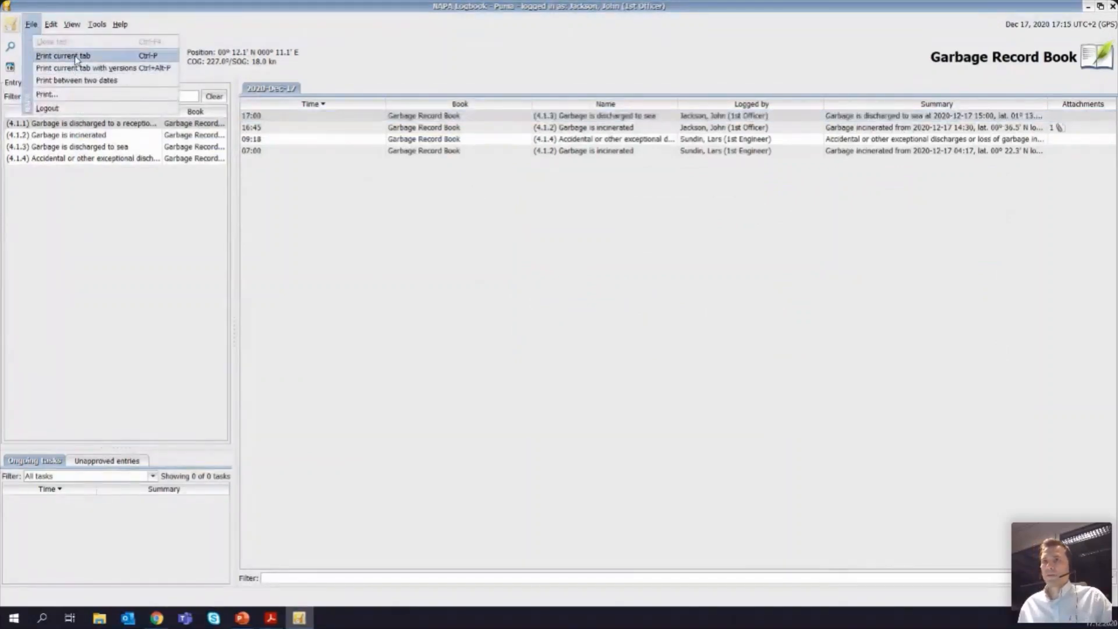
left_click(80, 69)
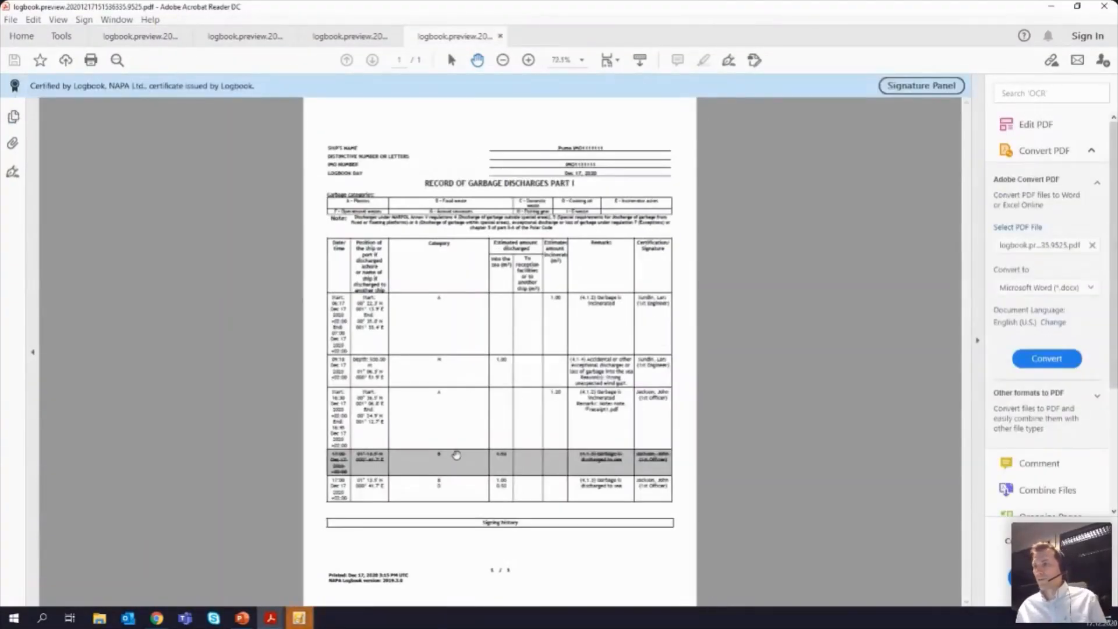
scroll(451, 448, "up", 3)
scroll(435, 394, "down", 2)
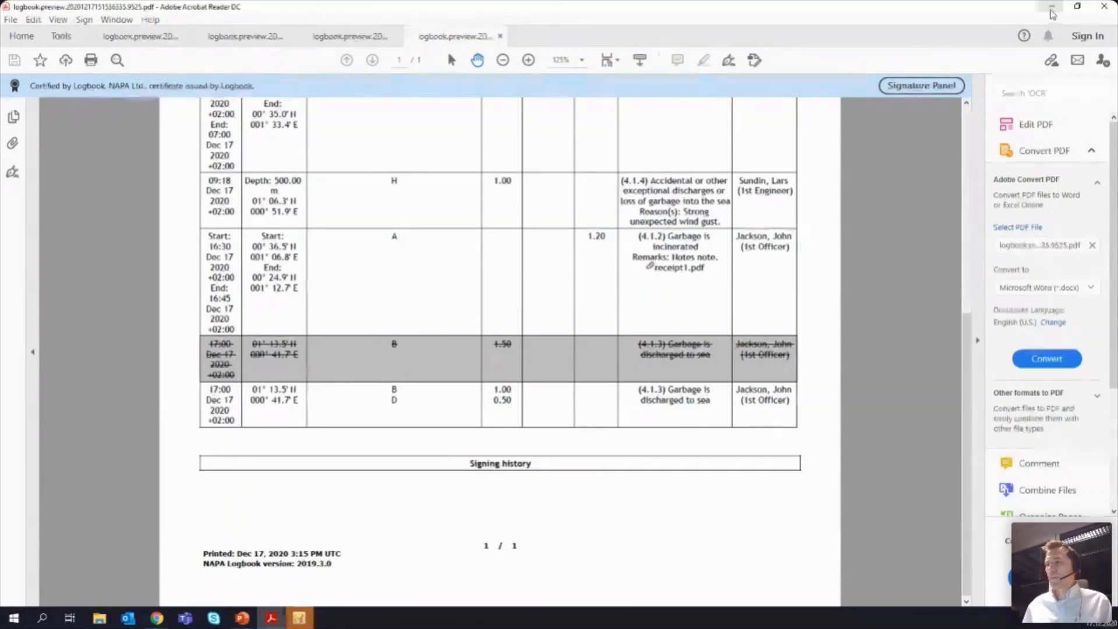
left_click(1052, 7)
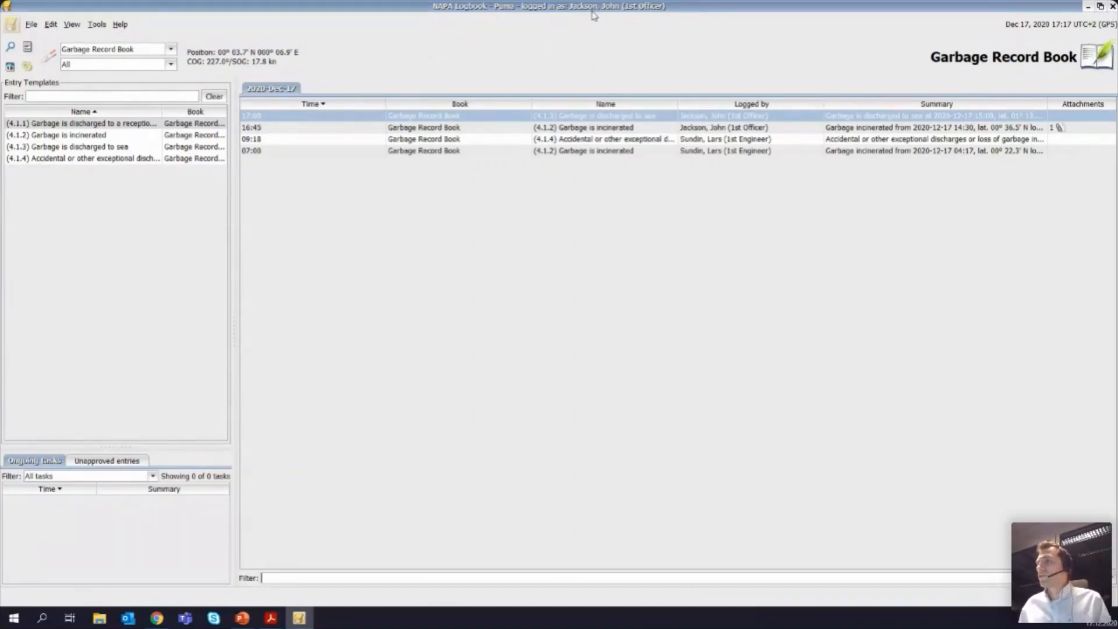
Step: Log out, log back in with the captain's username and password, and select all logbooks for display
left_click(1113, 7)
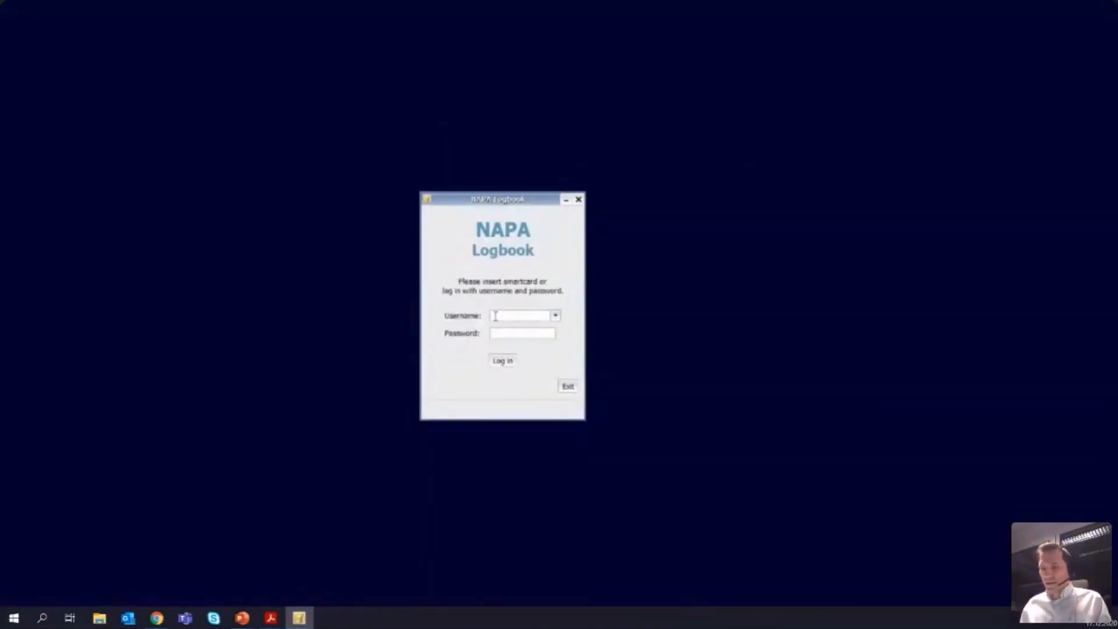
type("tu")
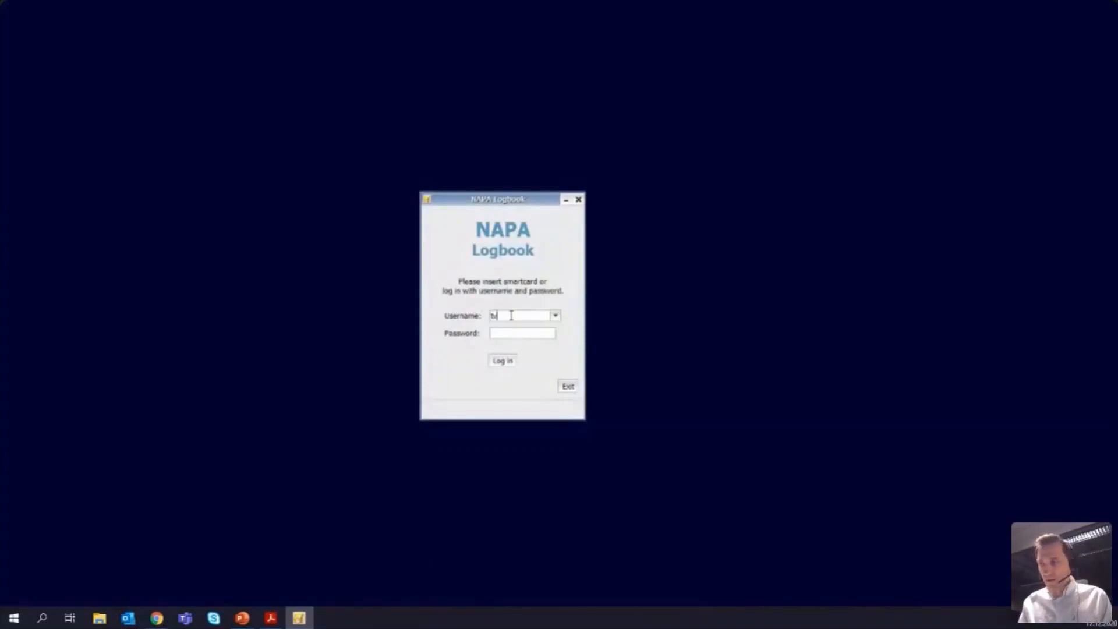
type("••")
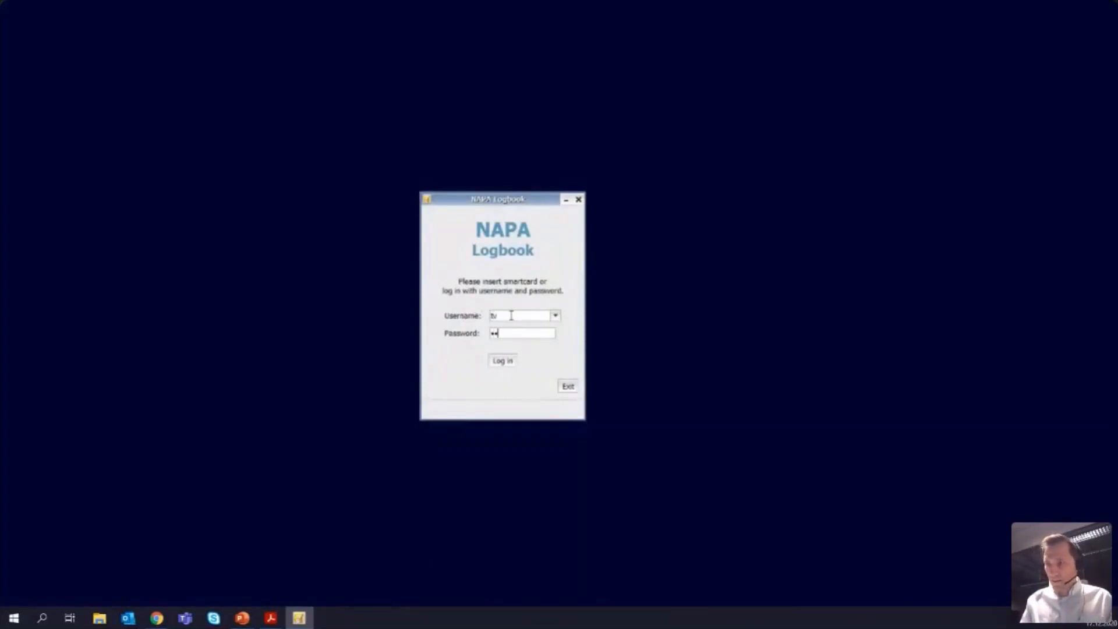
type("•••••••")
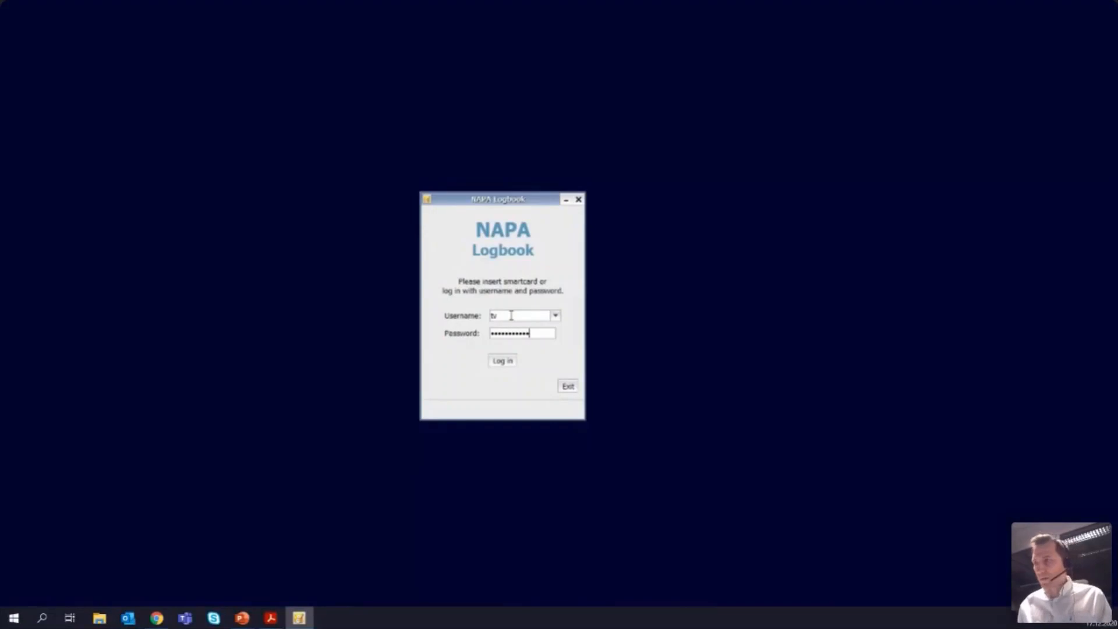
left_click(503, 361)
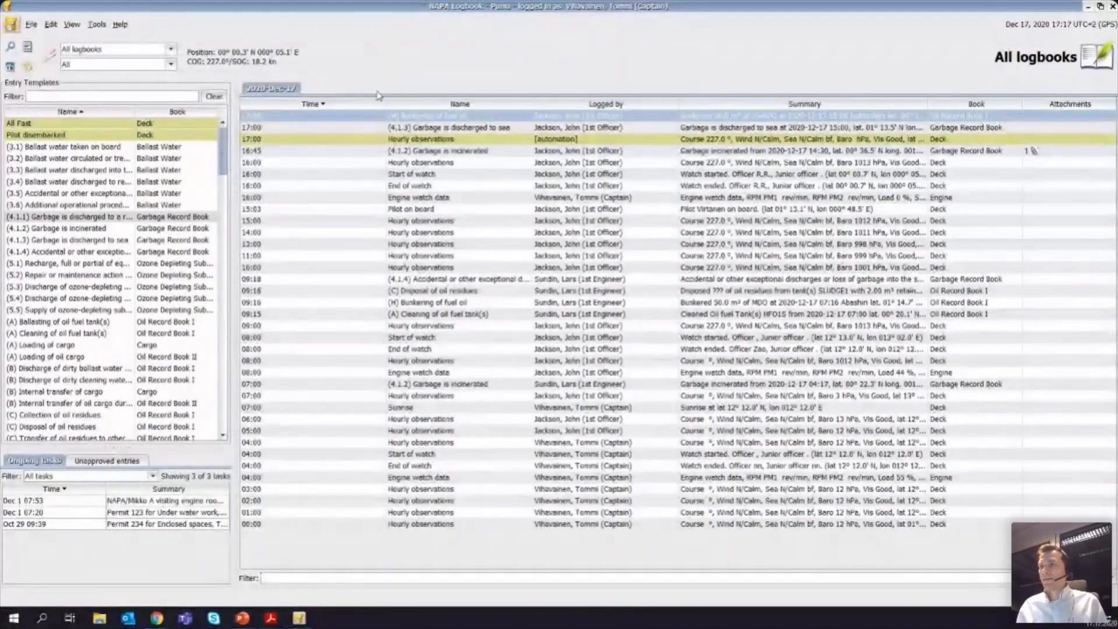
left_click(171, 49)
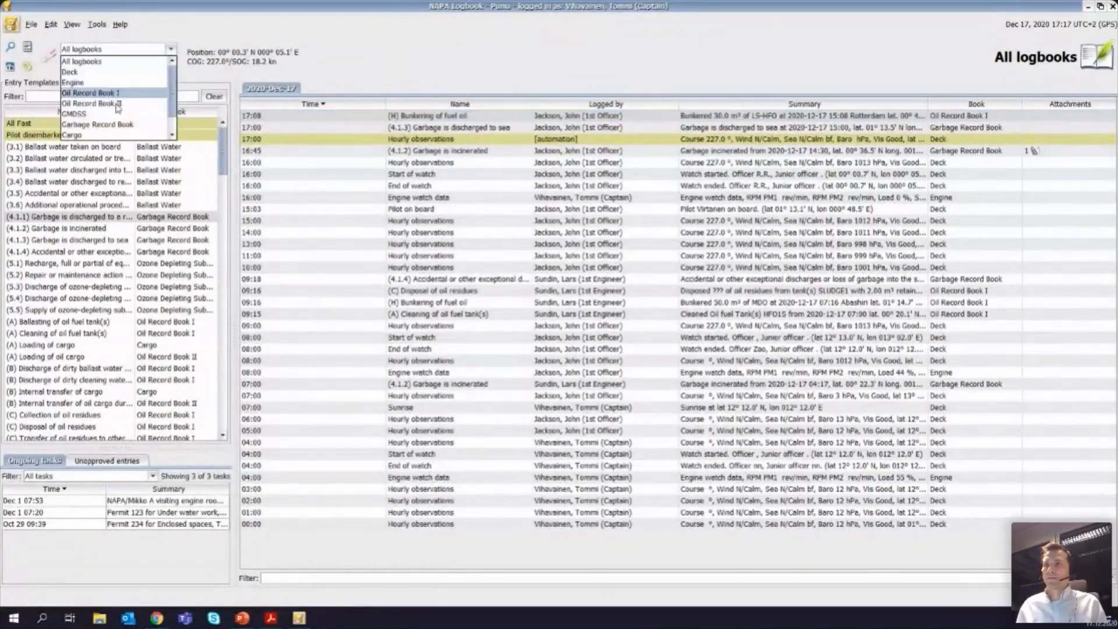
left_click(119, 61)
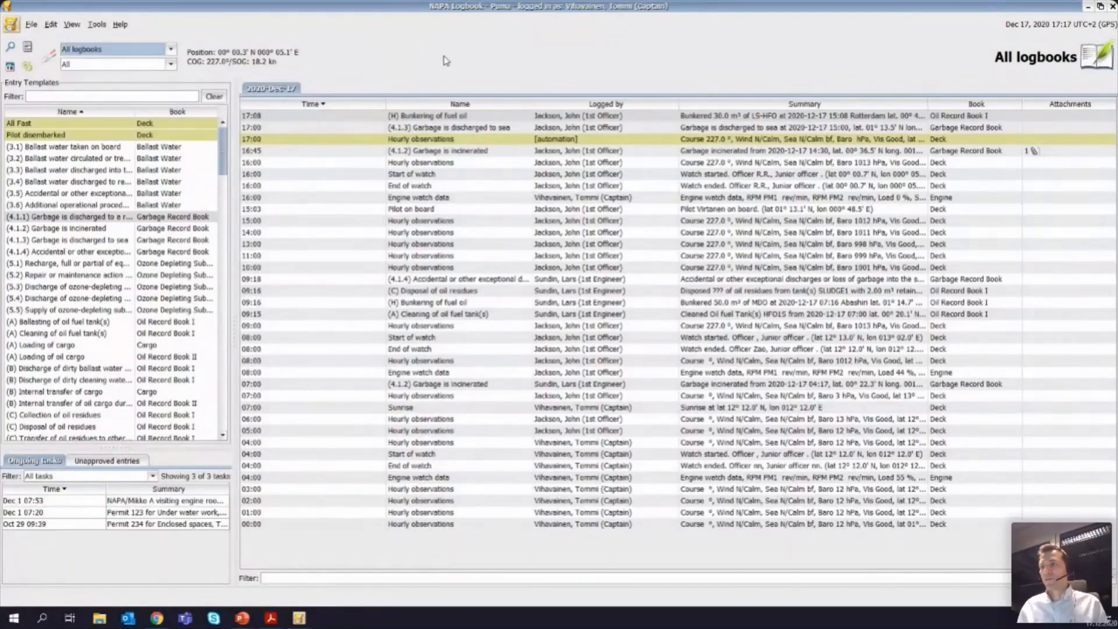
Step: Start a search for past entries across all logbooks, with the time scope starting on Nov 01 2020
mouse_move(412, 247)
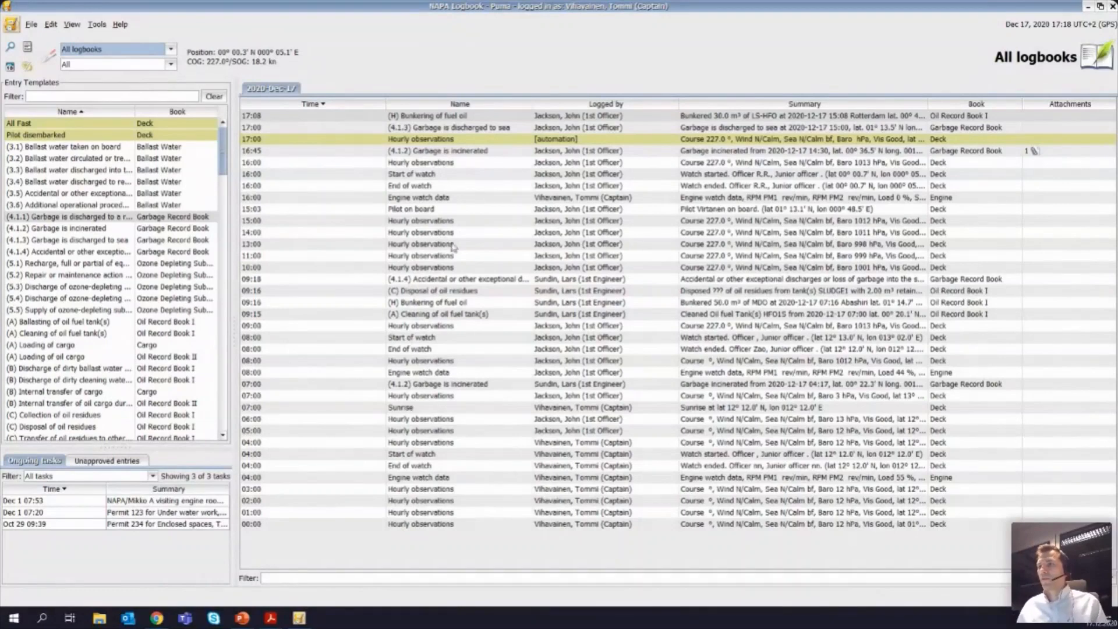
mouse_move(444, 217)
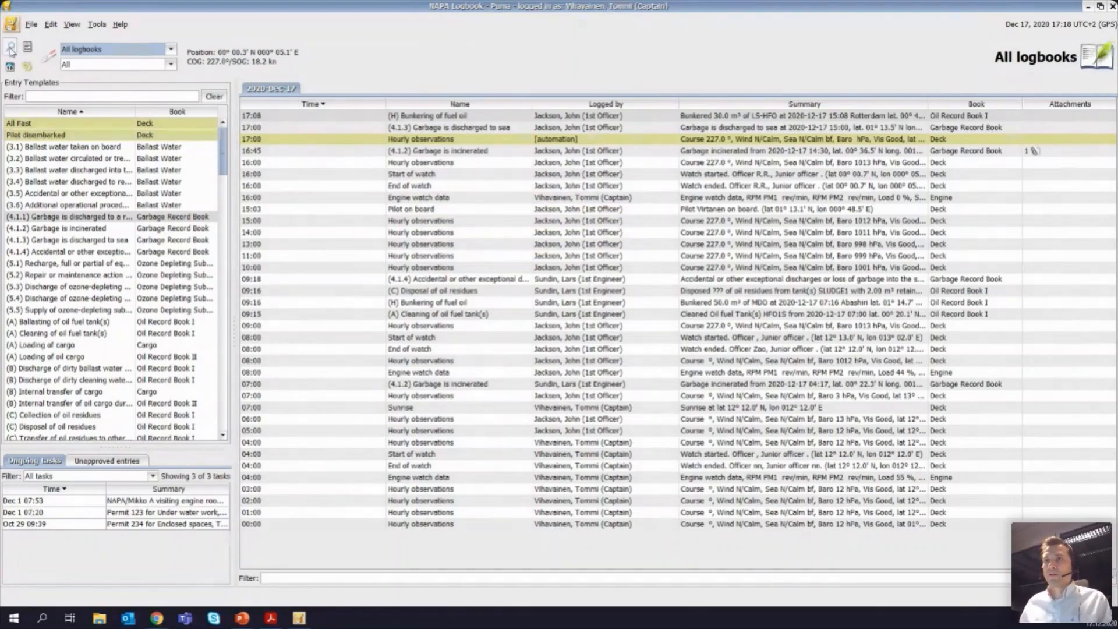
left_click(13, 48)
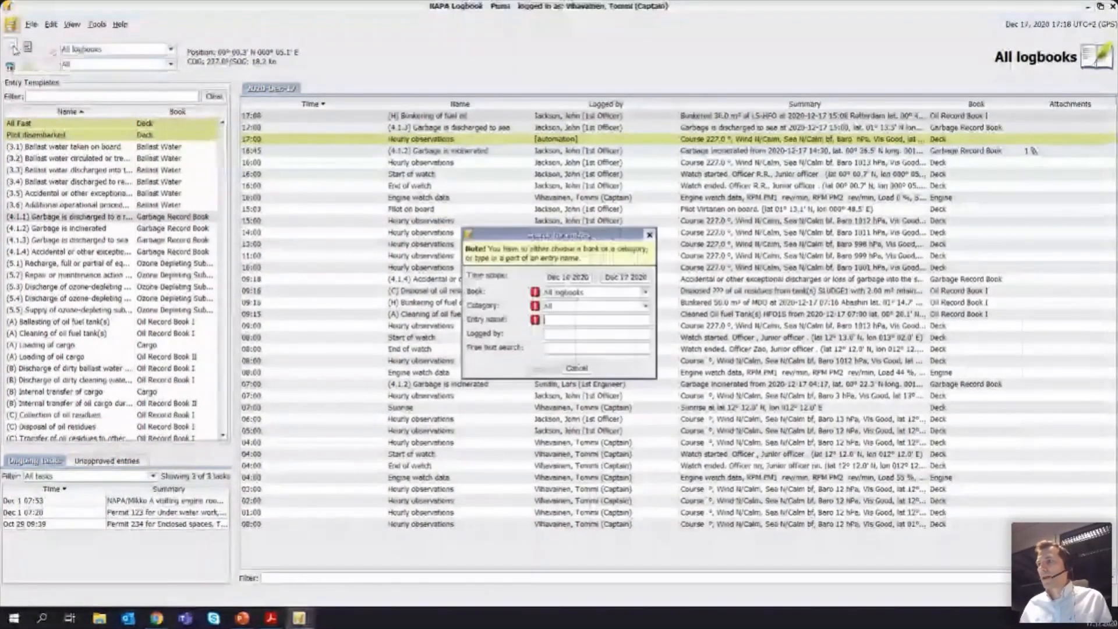
left_click_drag(598, 240, 603, 231)
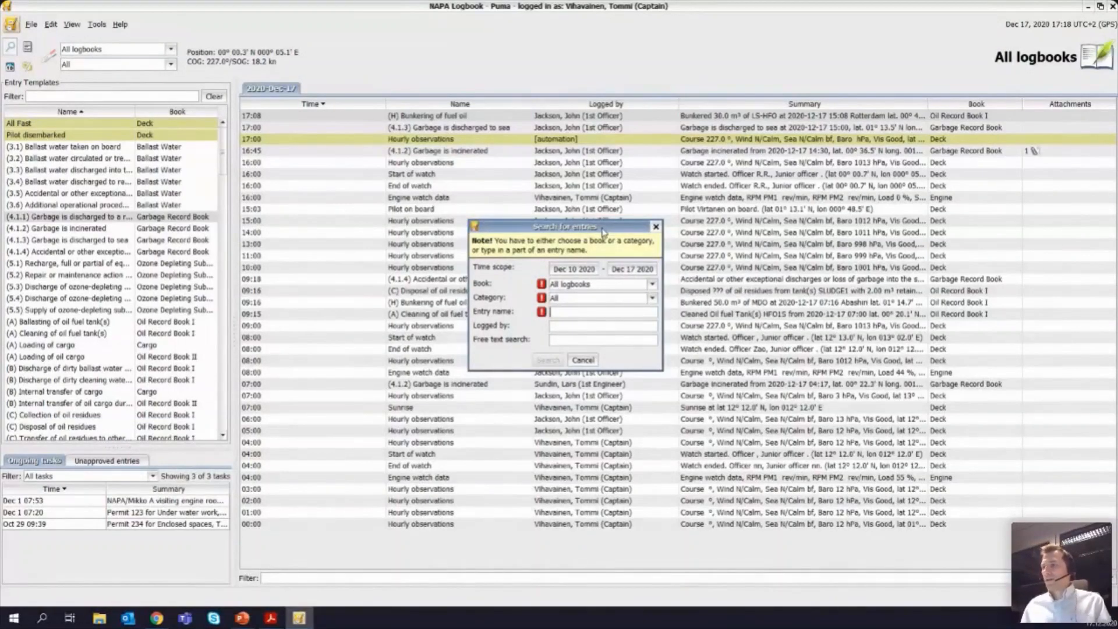
left_click(575, 269)
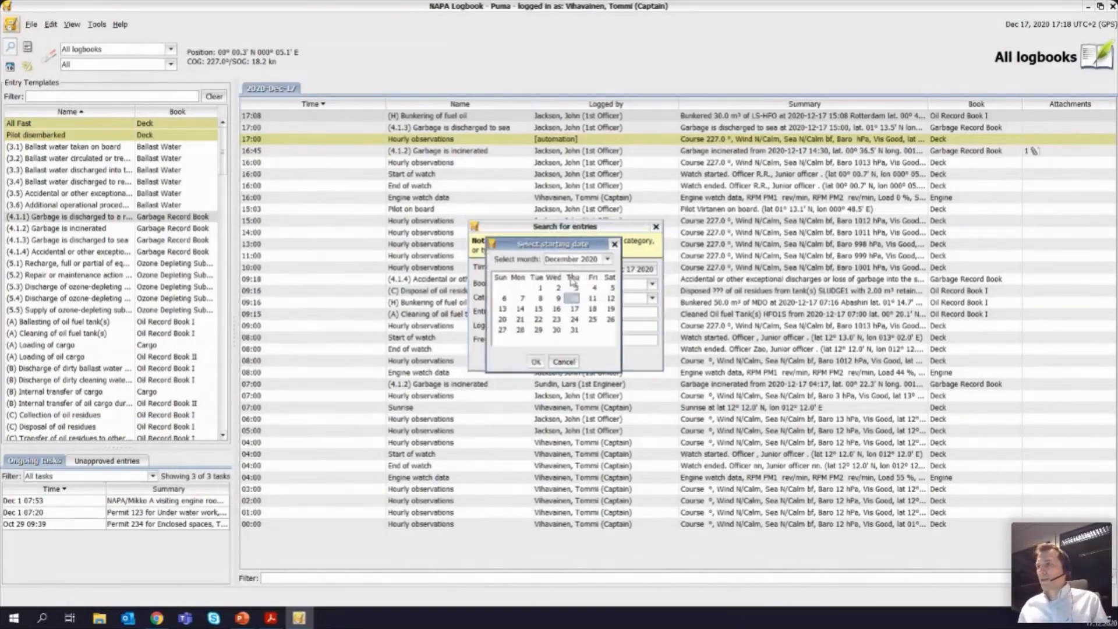
left_click(607, 260)
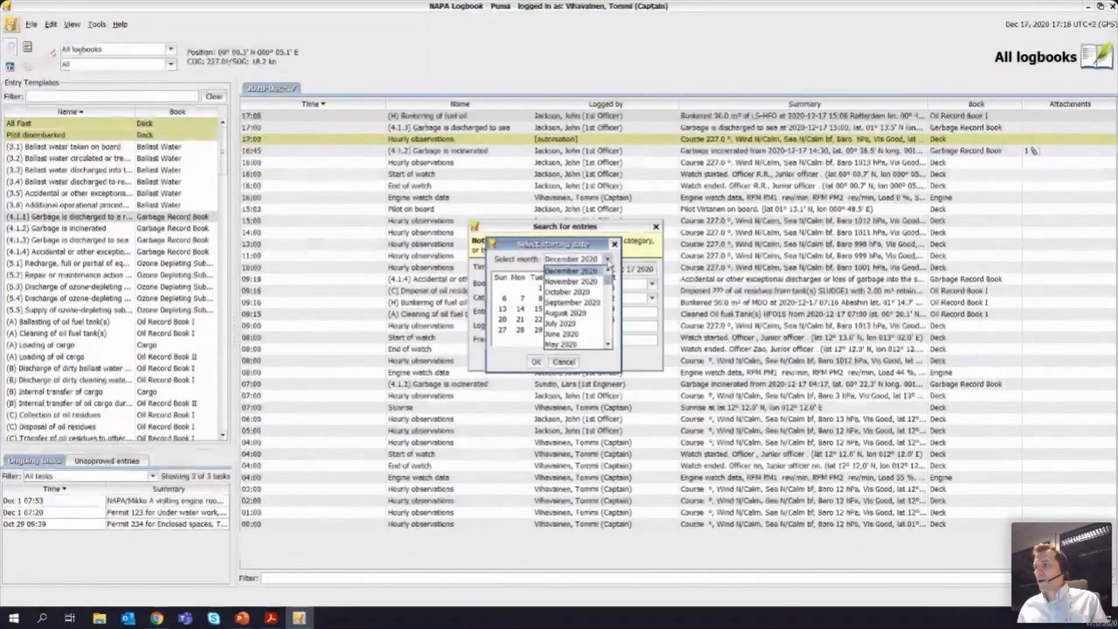
left_click(594, 283)
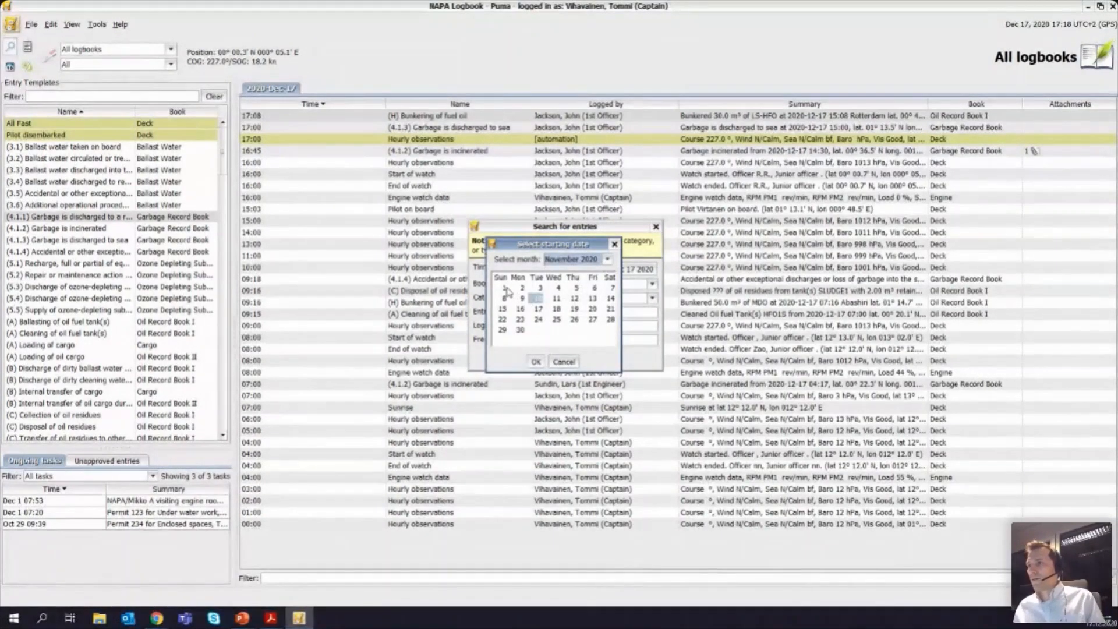
left_click(504, 288)
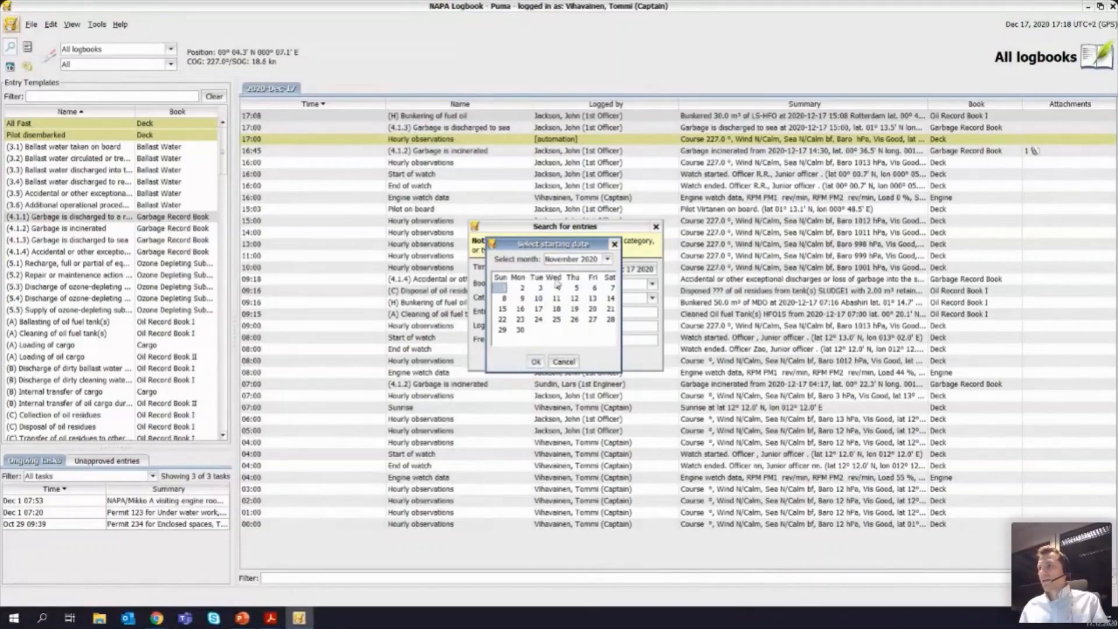
left_click(545, 360)
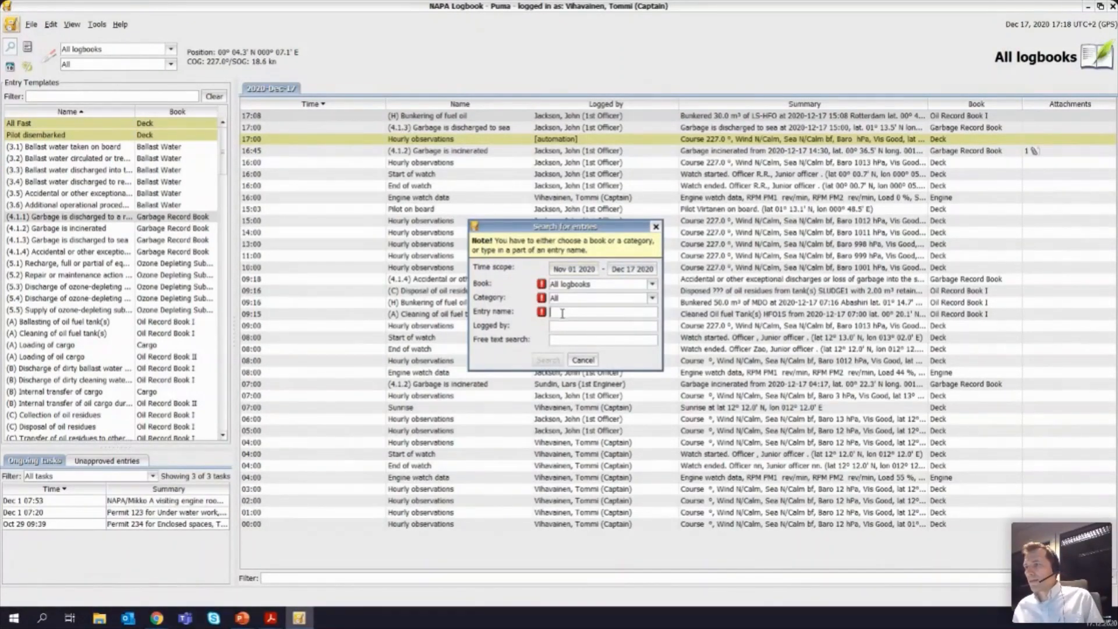
Step: Search for entries with "drill" in the entry name, review the matches, and close the search results
type("drill")
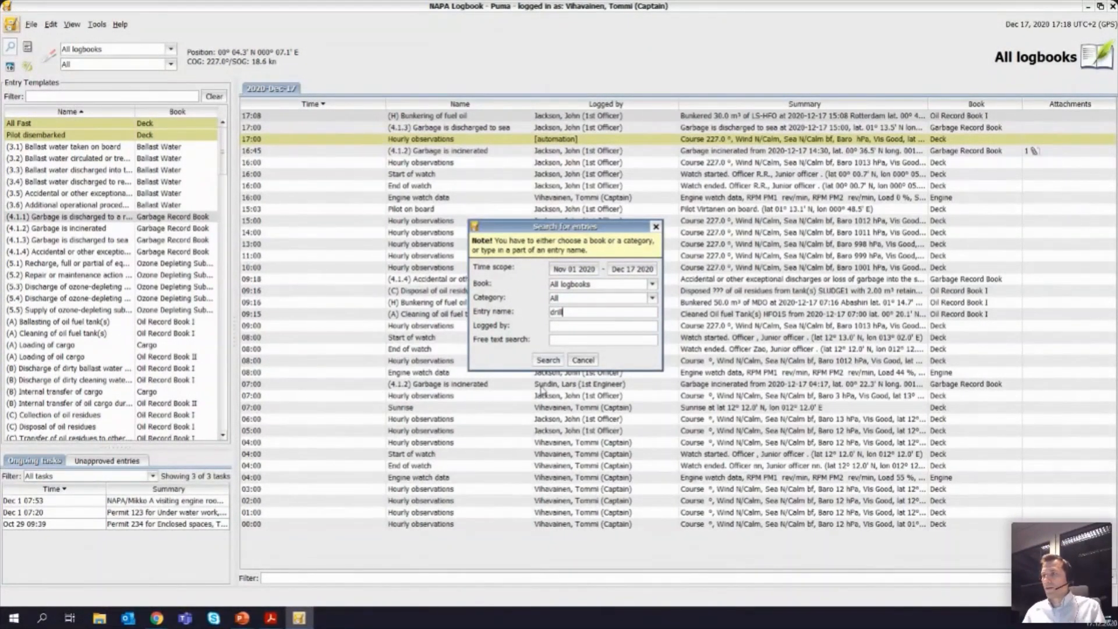
left_click(548, 359)
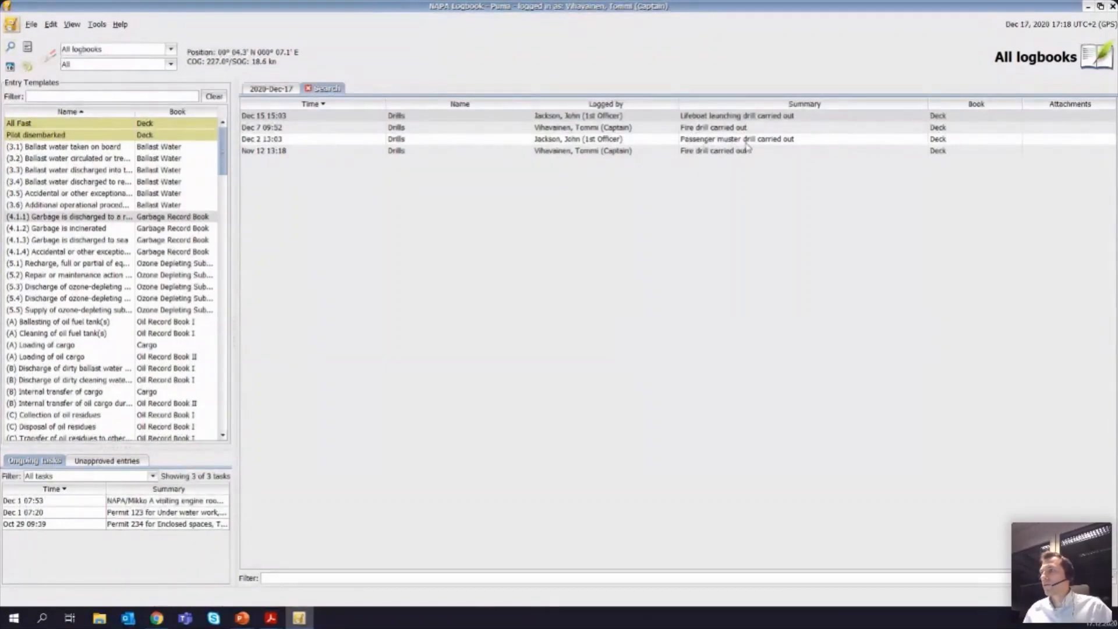
mouse_move(737, 120)
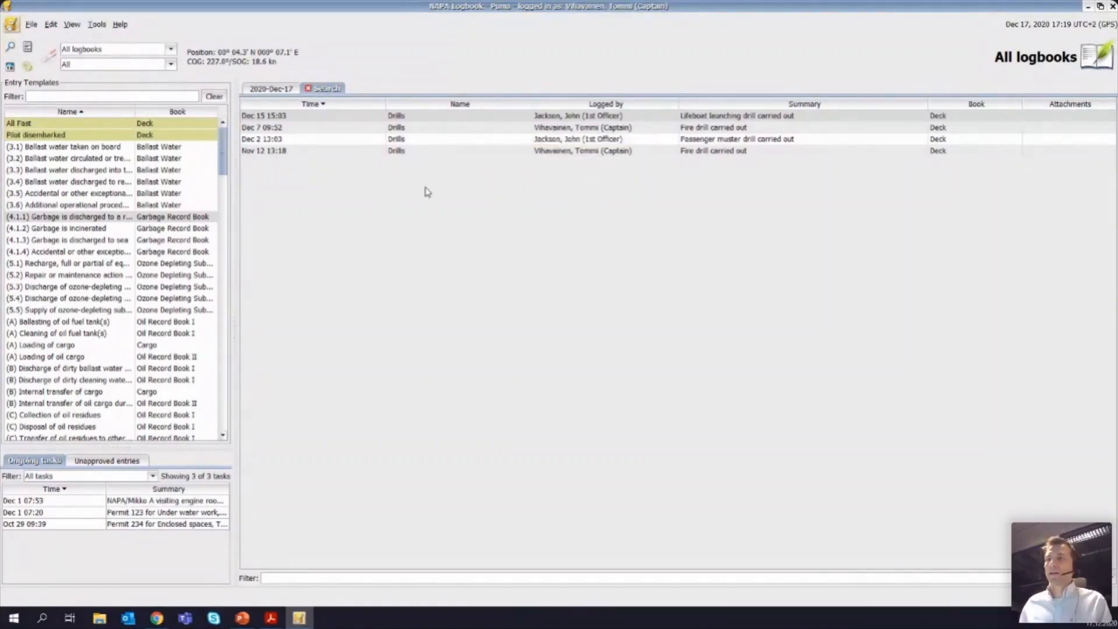
left_click(308, 88)
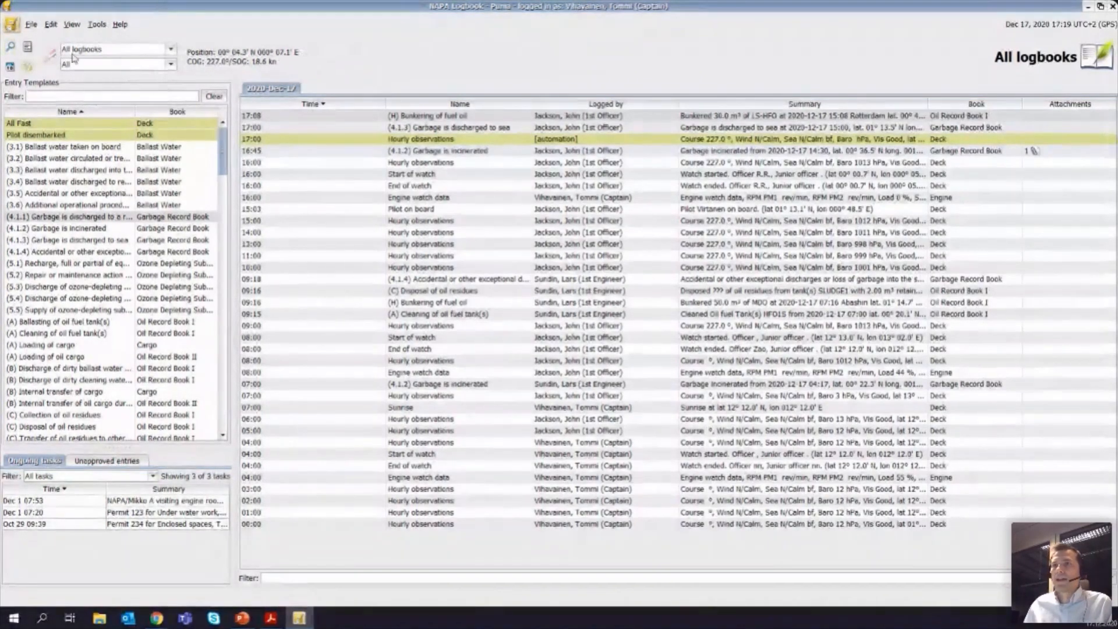
Step: Open the logbook day of December 16, 2020 from the calendar and sign it, closing the day for editing
left_click(10, 67)
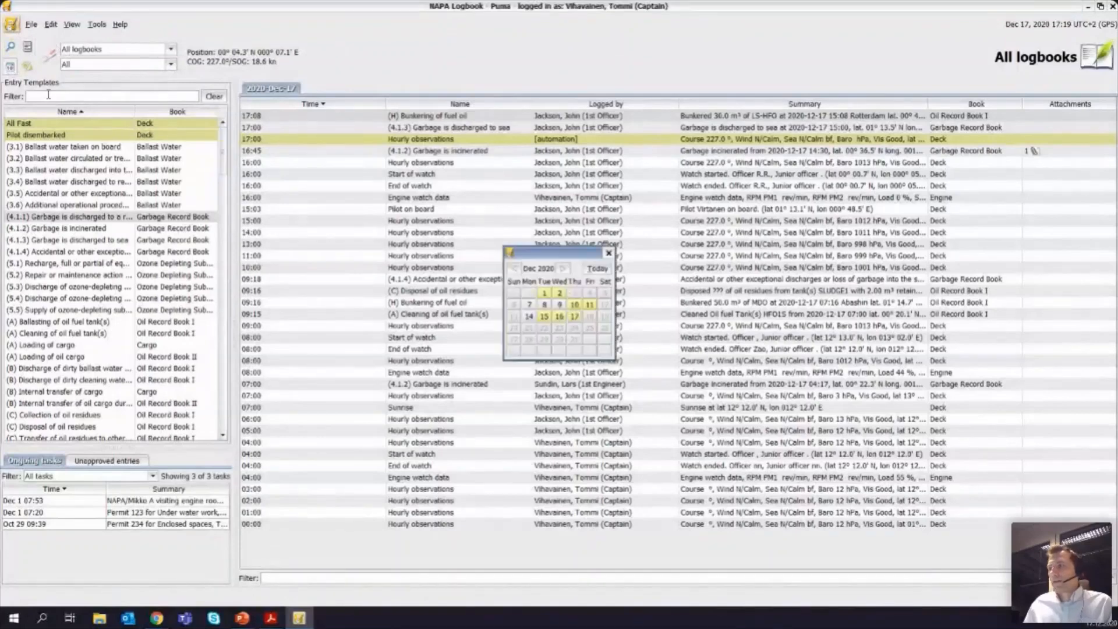
left_click(559, 316)
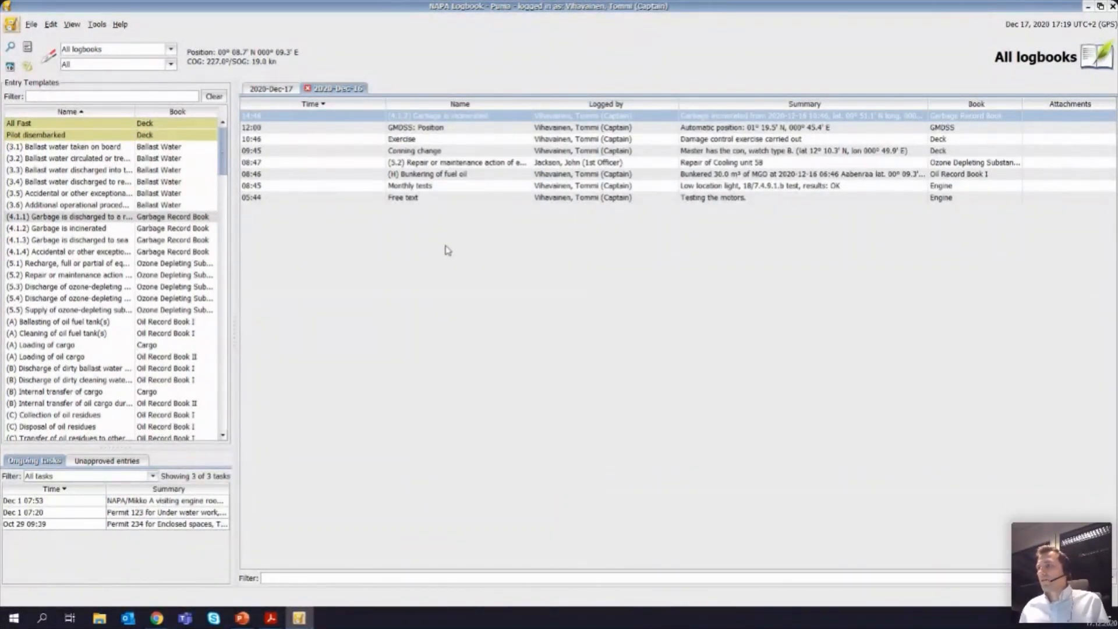
left_click(51, 60)
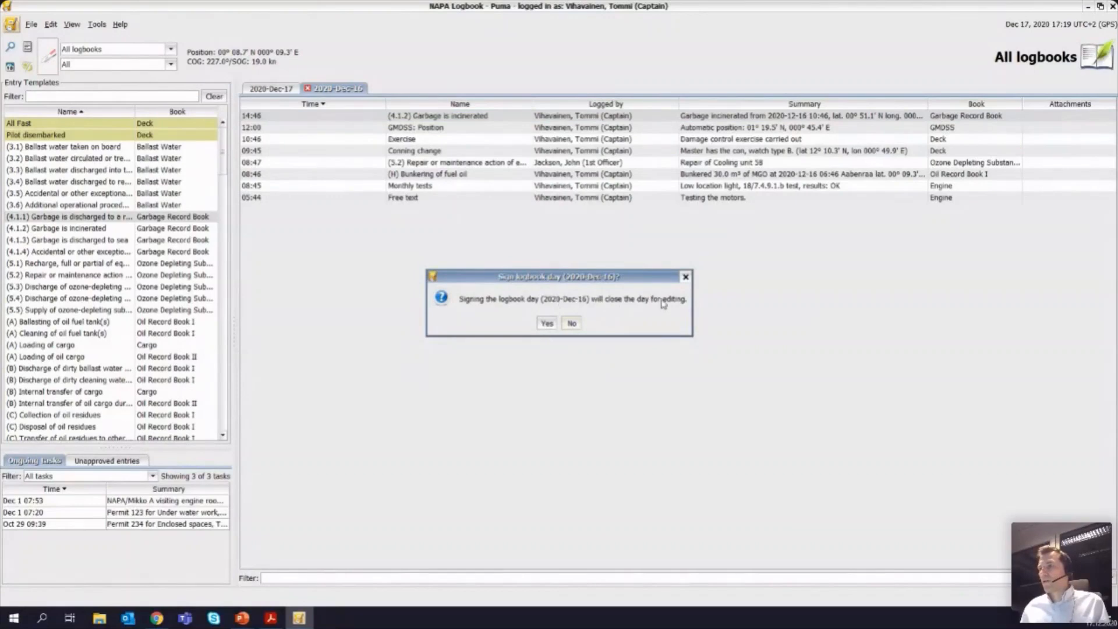
left_click(546, 324)
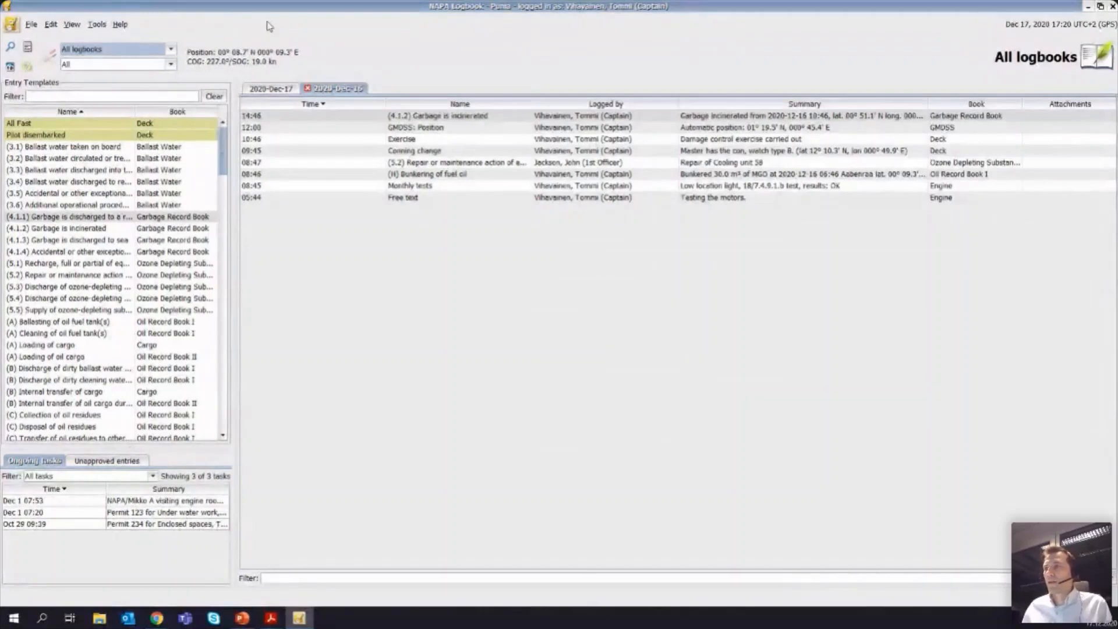
Step: Print the signed December 16 logbook day without versions as a PDF and examine its signing history and digital signature line
left_click(32, 26)
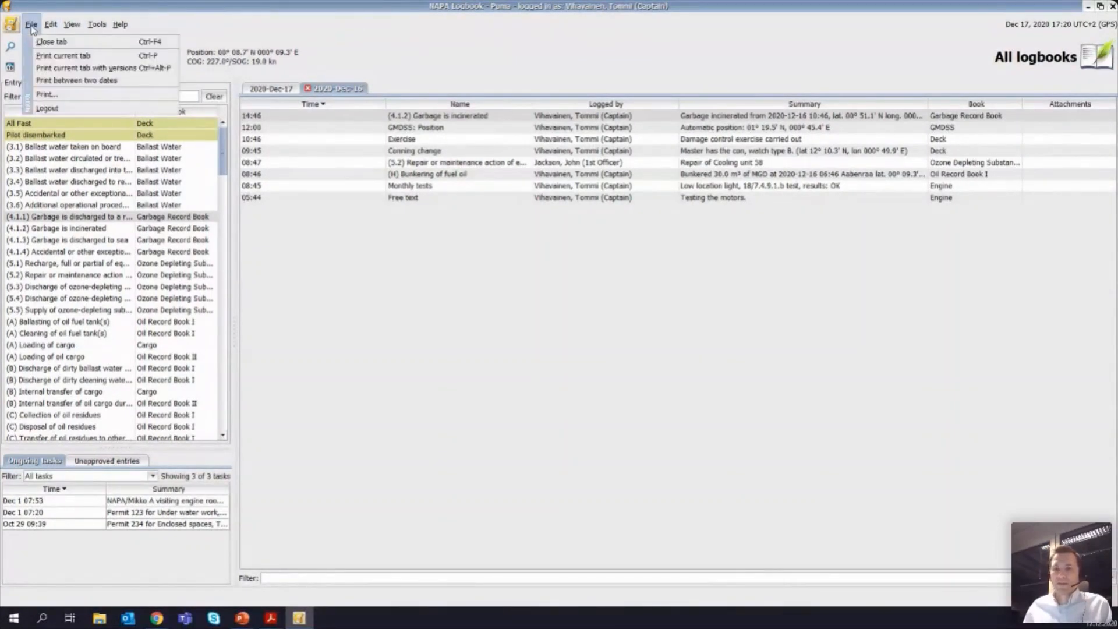
left_click(57, 57)
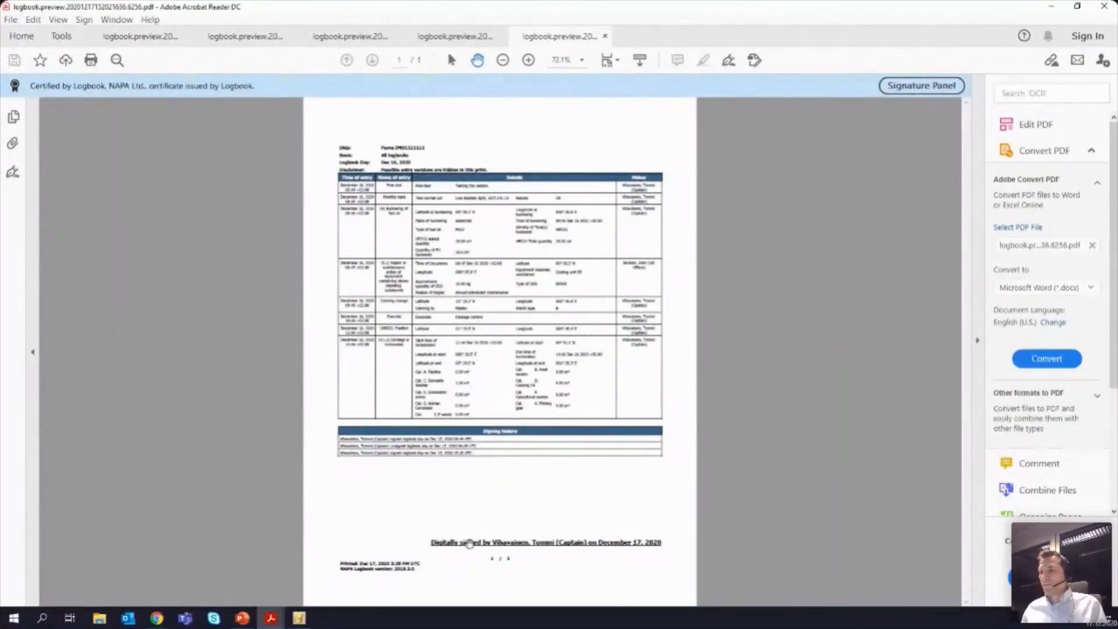
scroll(470, 543, "up", 2, "ctrl")
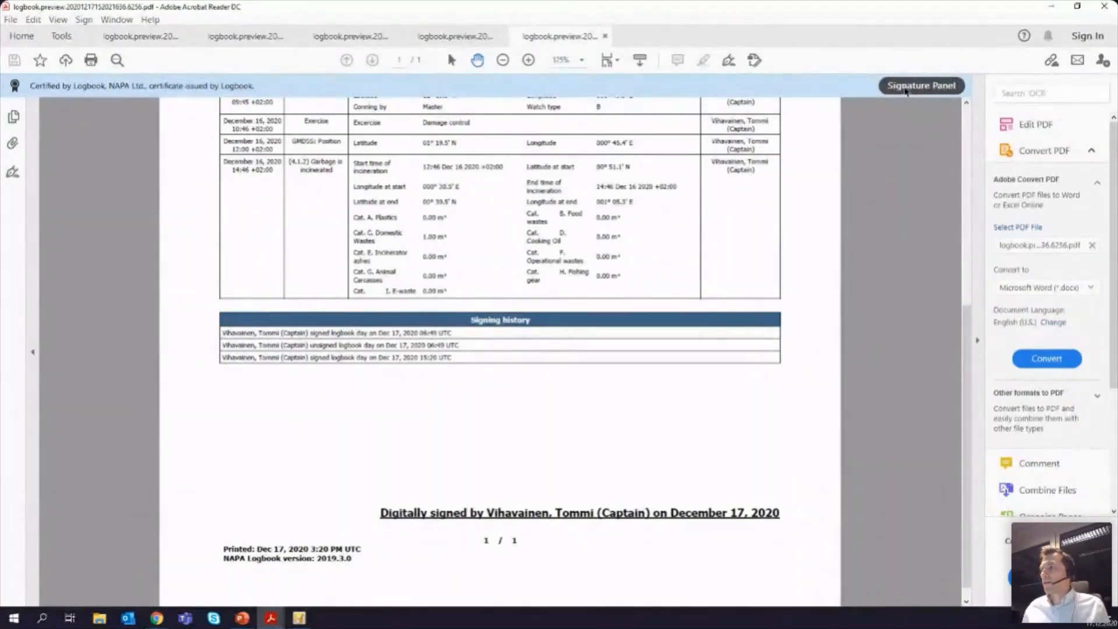
Step: Inspect the PDF's certification details under Certified by Logbook, hide them, and review the printed December 16 entries
left_click(921, 86)
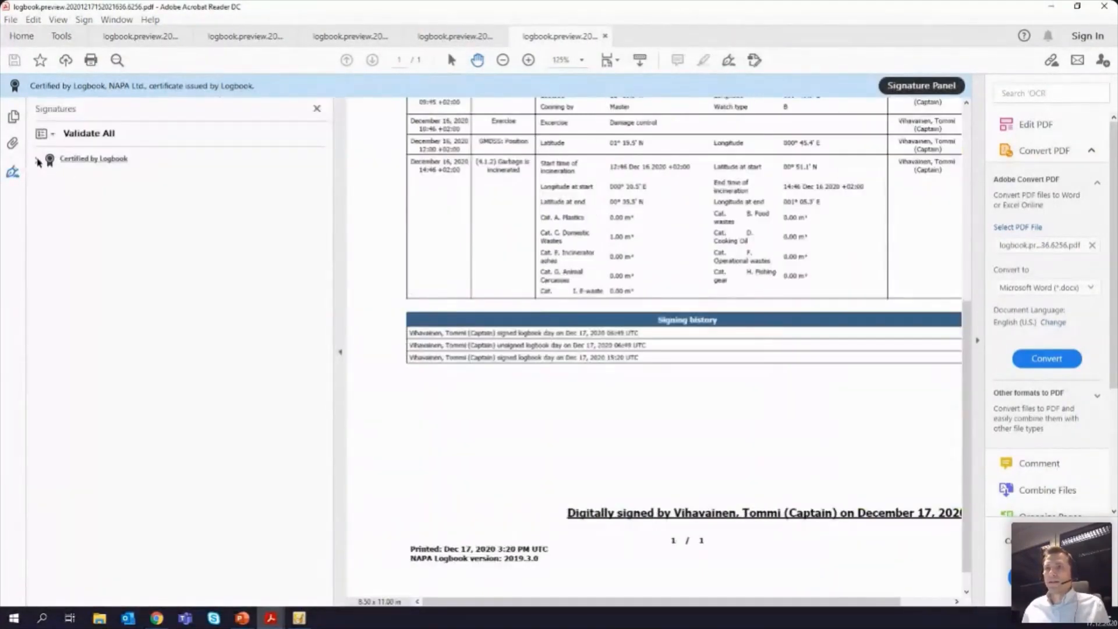
left_click(35, 161)
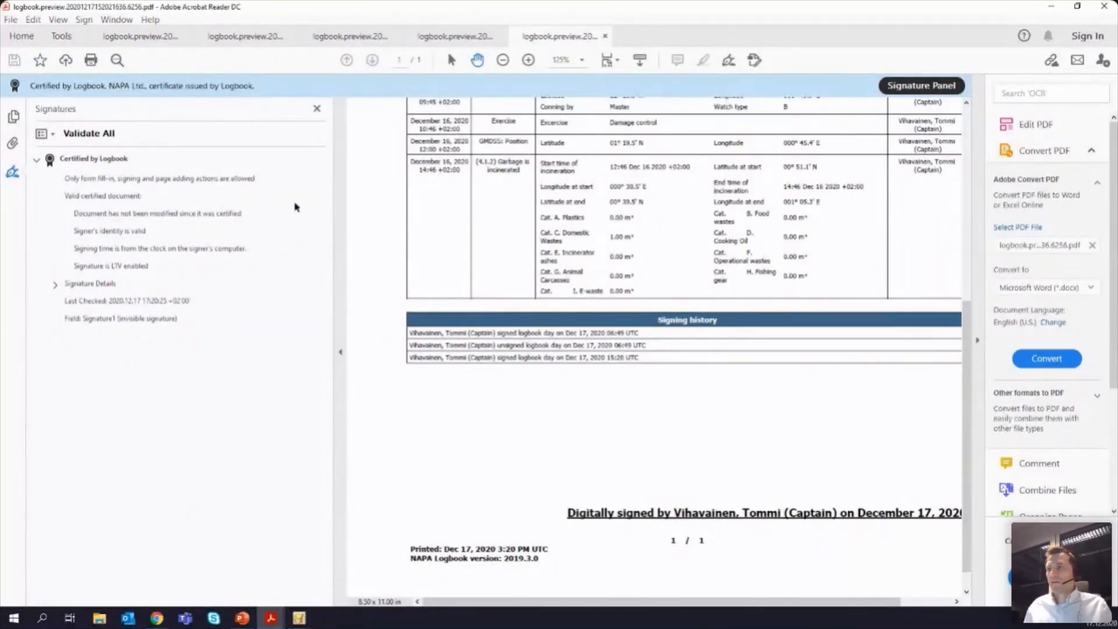
left_click(341, 353)
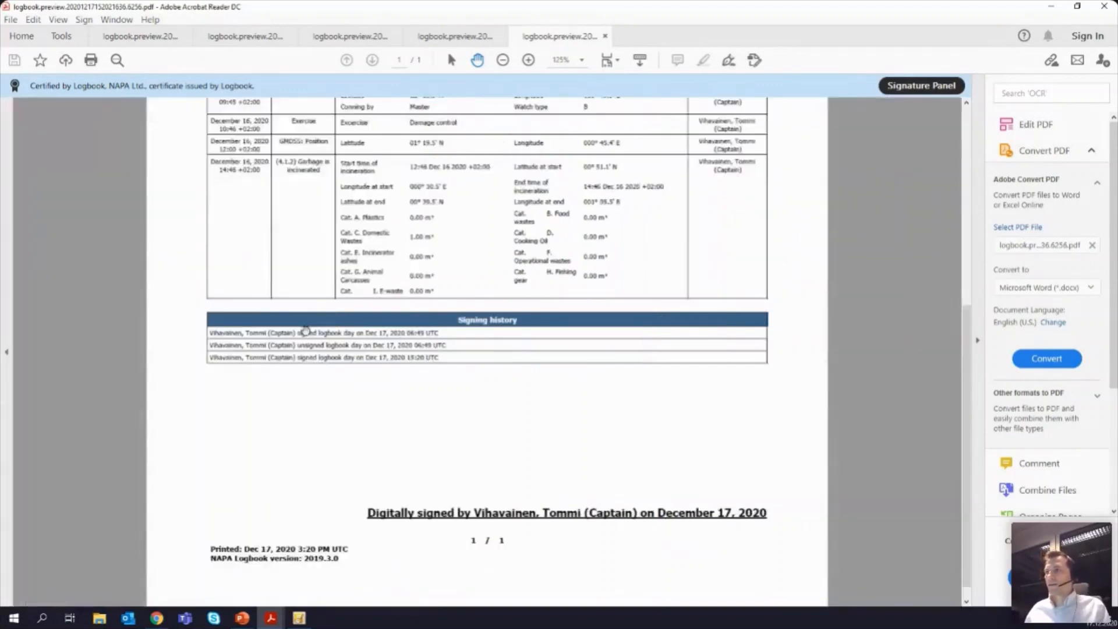
scroll(611, 279, "up", 8)
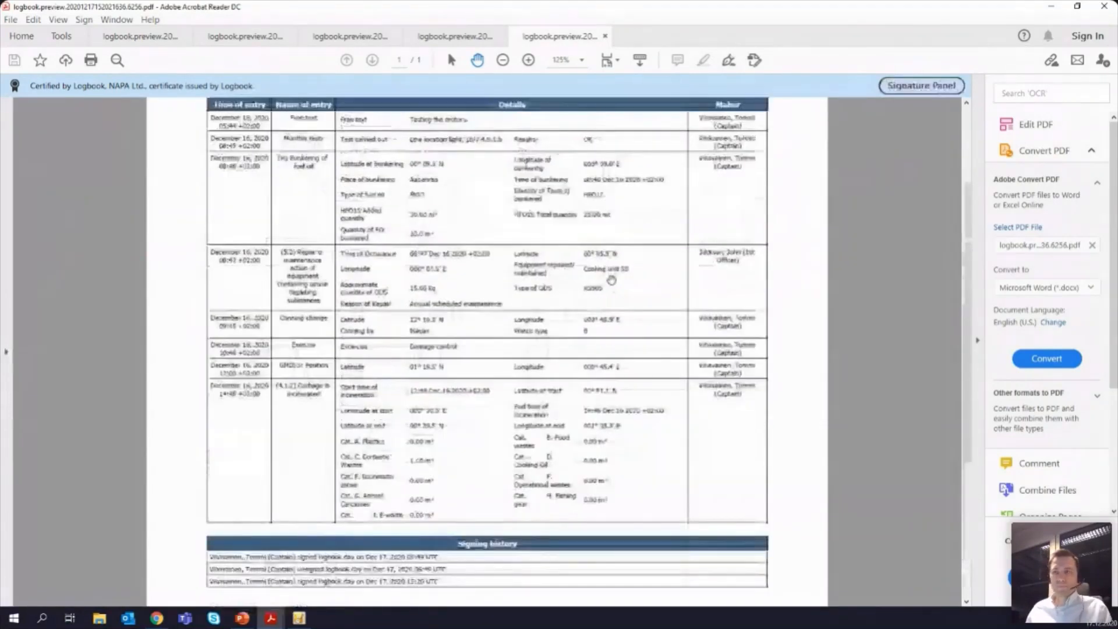
scroll(611, 280, "up", 1)
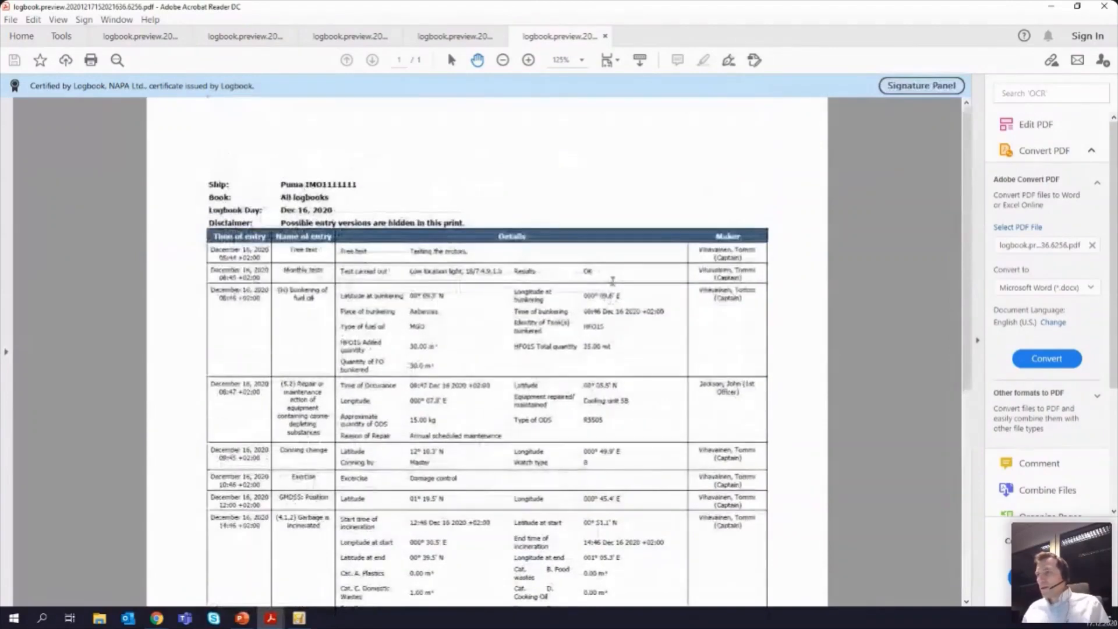